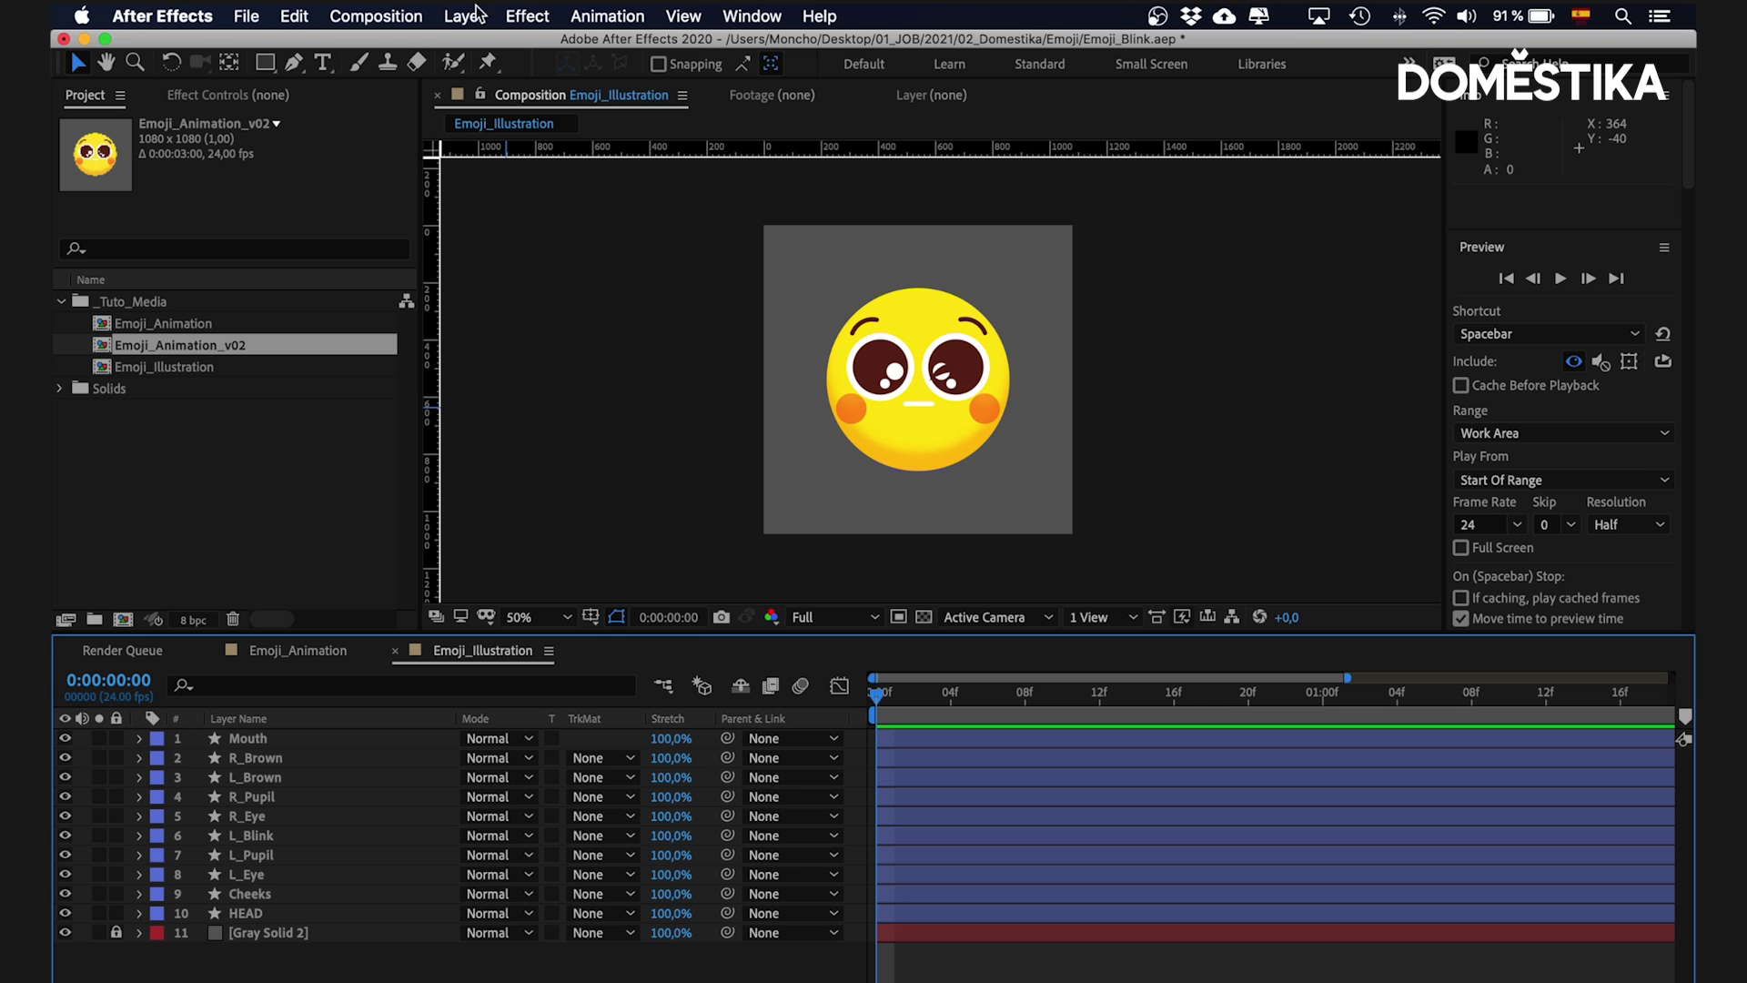
# - Create a new Null Object layer and name it Face_Ctrl
pyautogui.click(450, 20)
pyautogui.moveTo(477, 53)
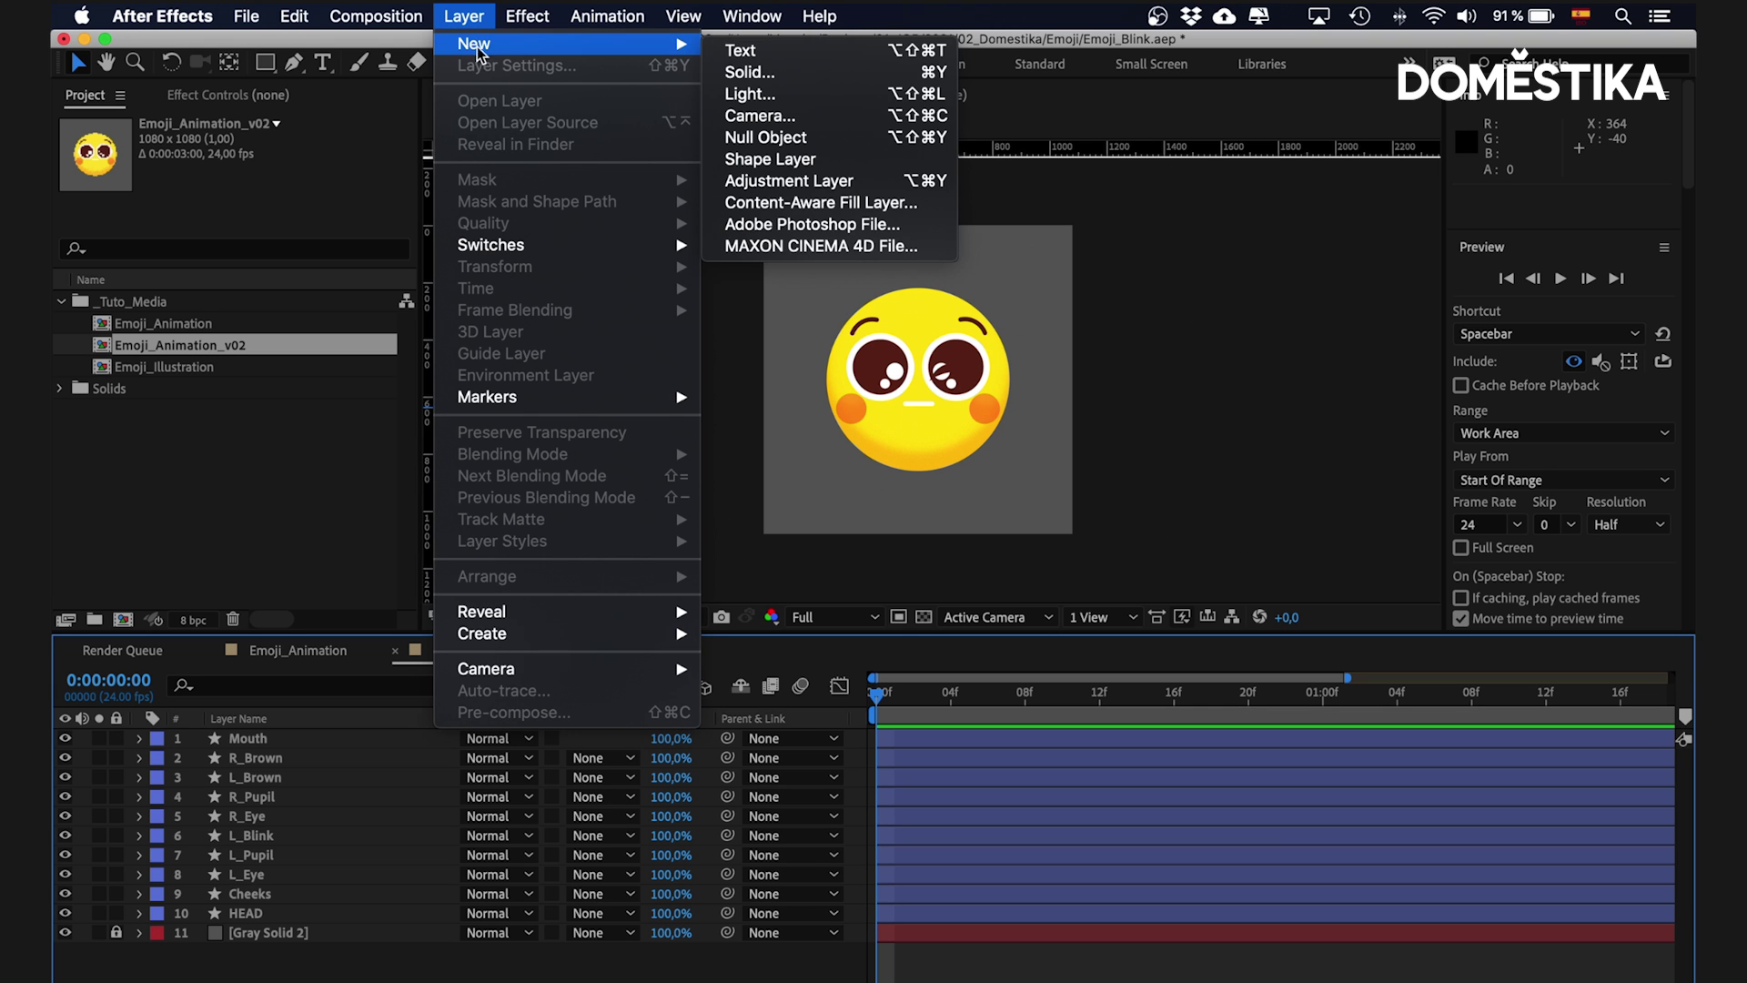
pyautogui.click(765, 137)
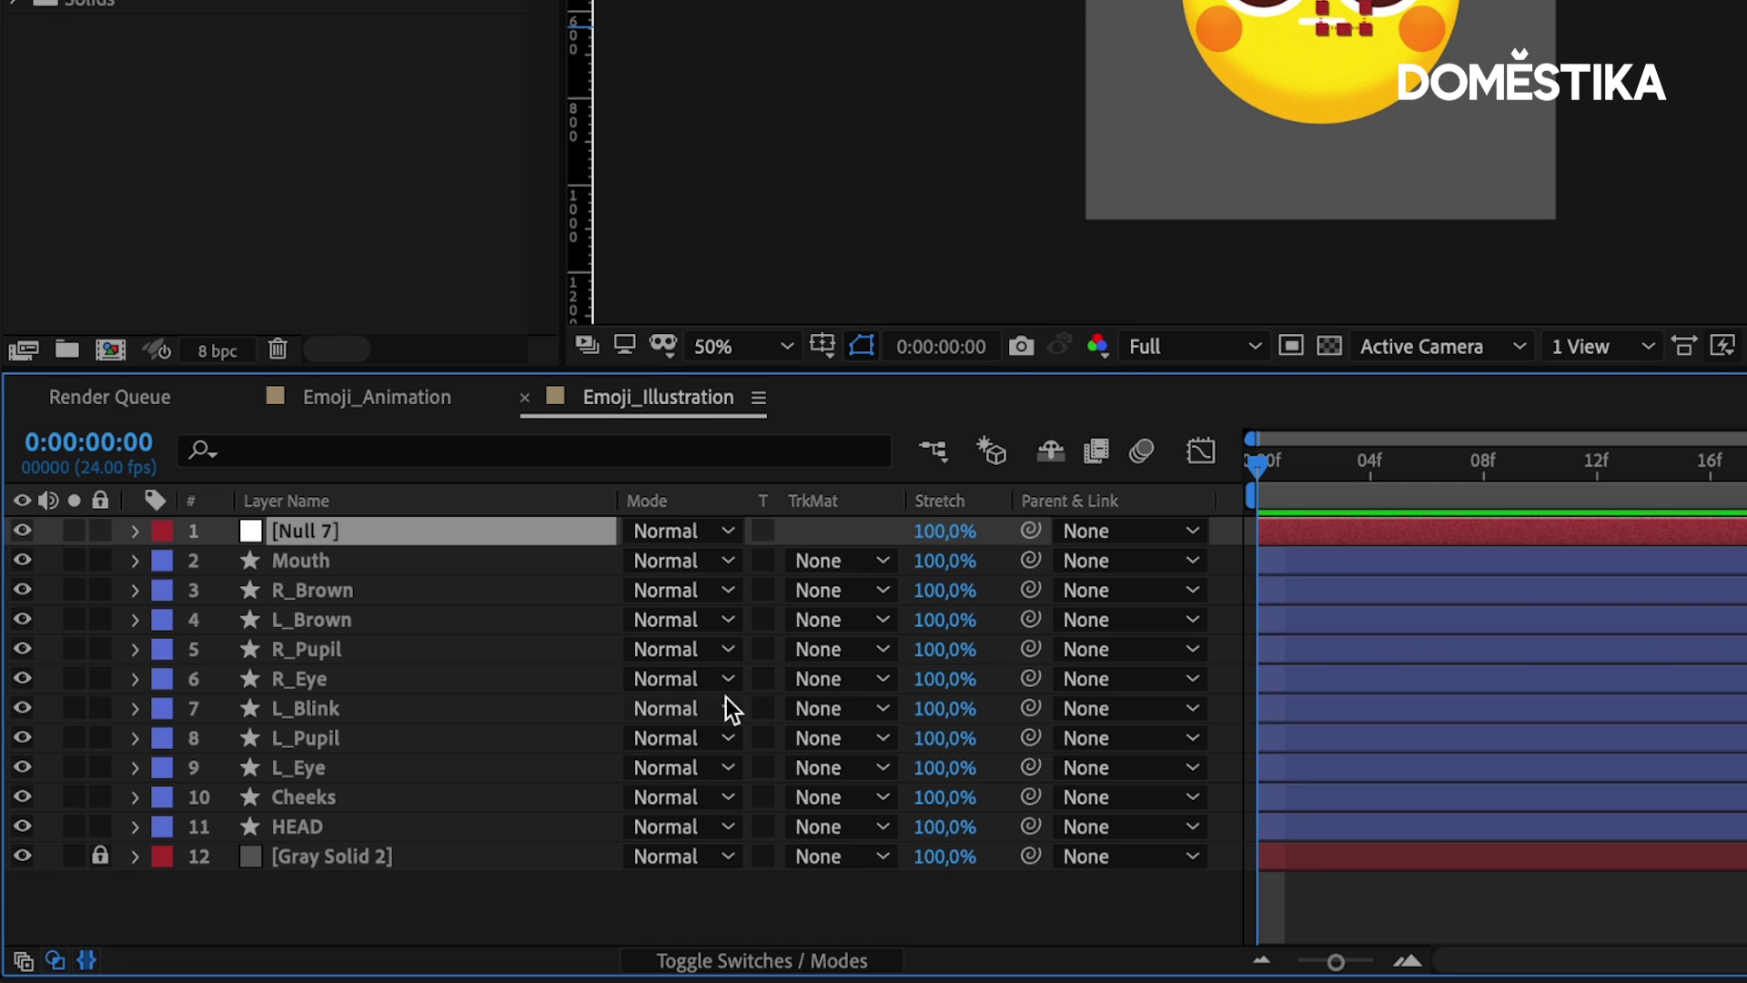
pyautogui.press('Return')
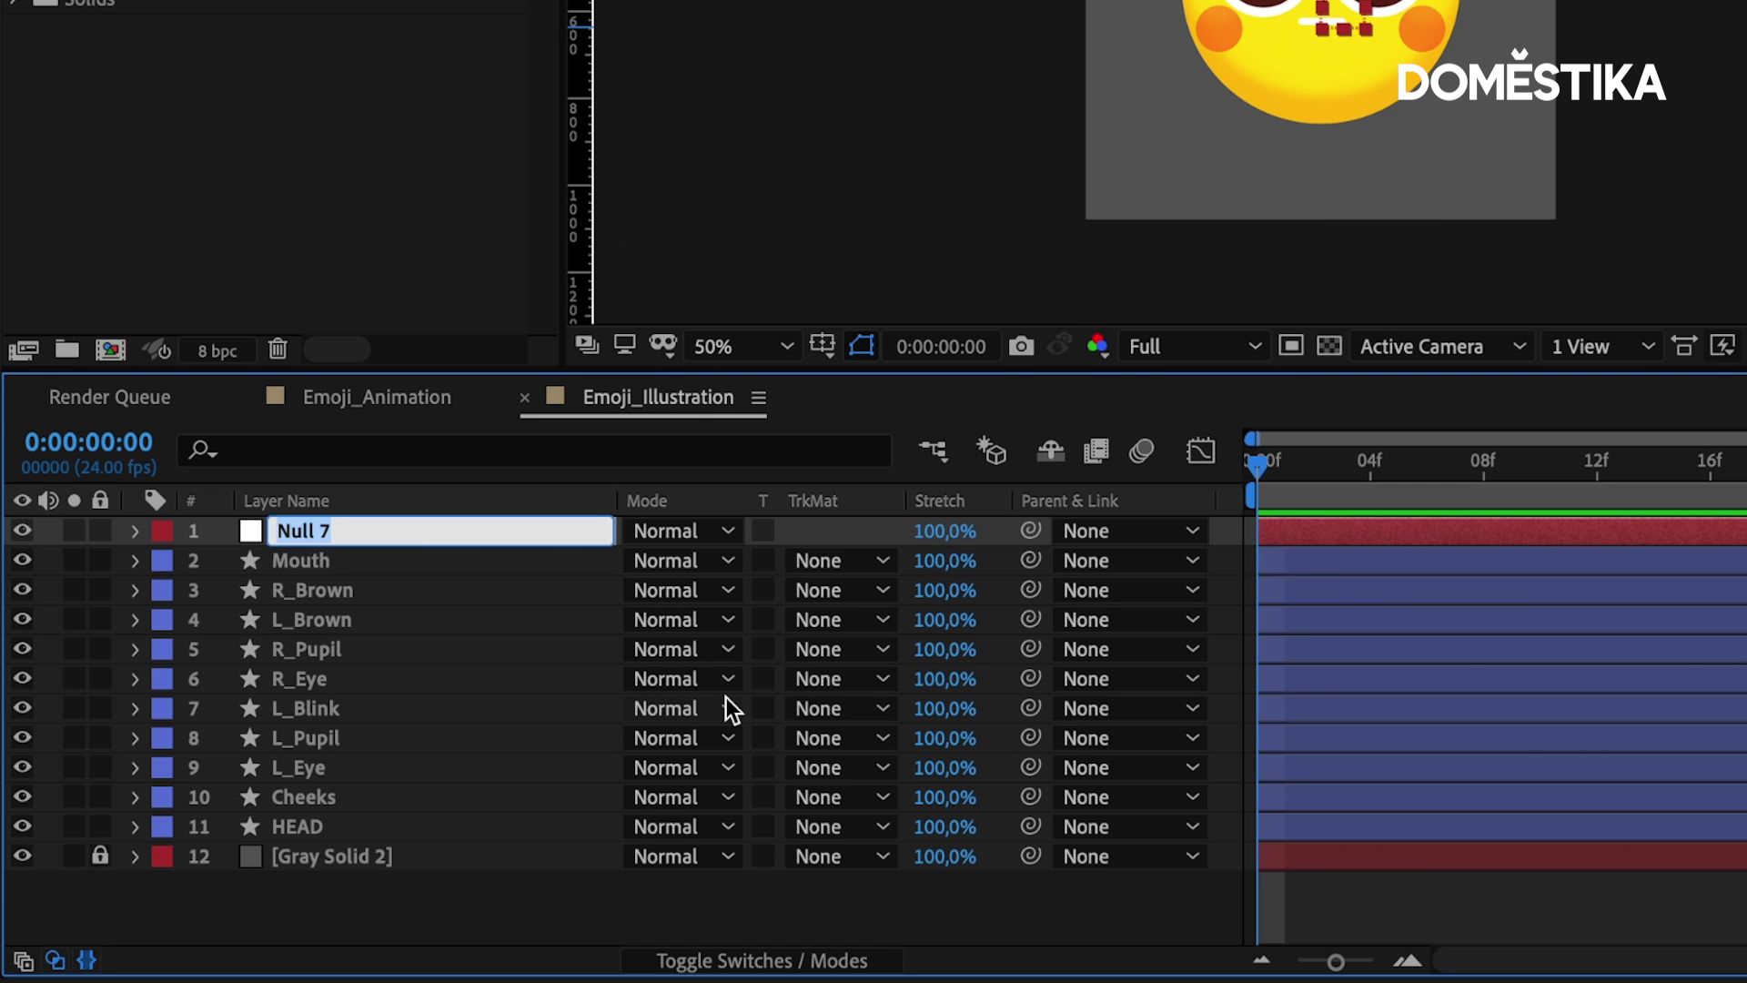
pyautogui.write('Face_Ctrl')
pyautogui.press('Return')
pyautogui.click(300, 561)
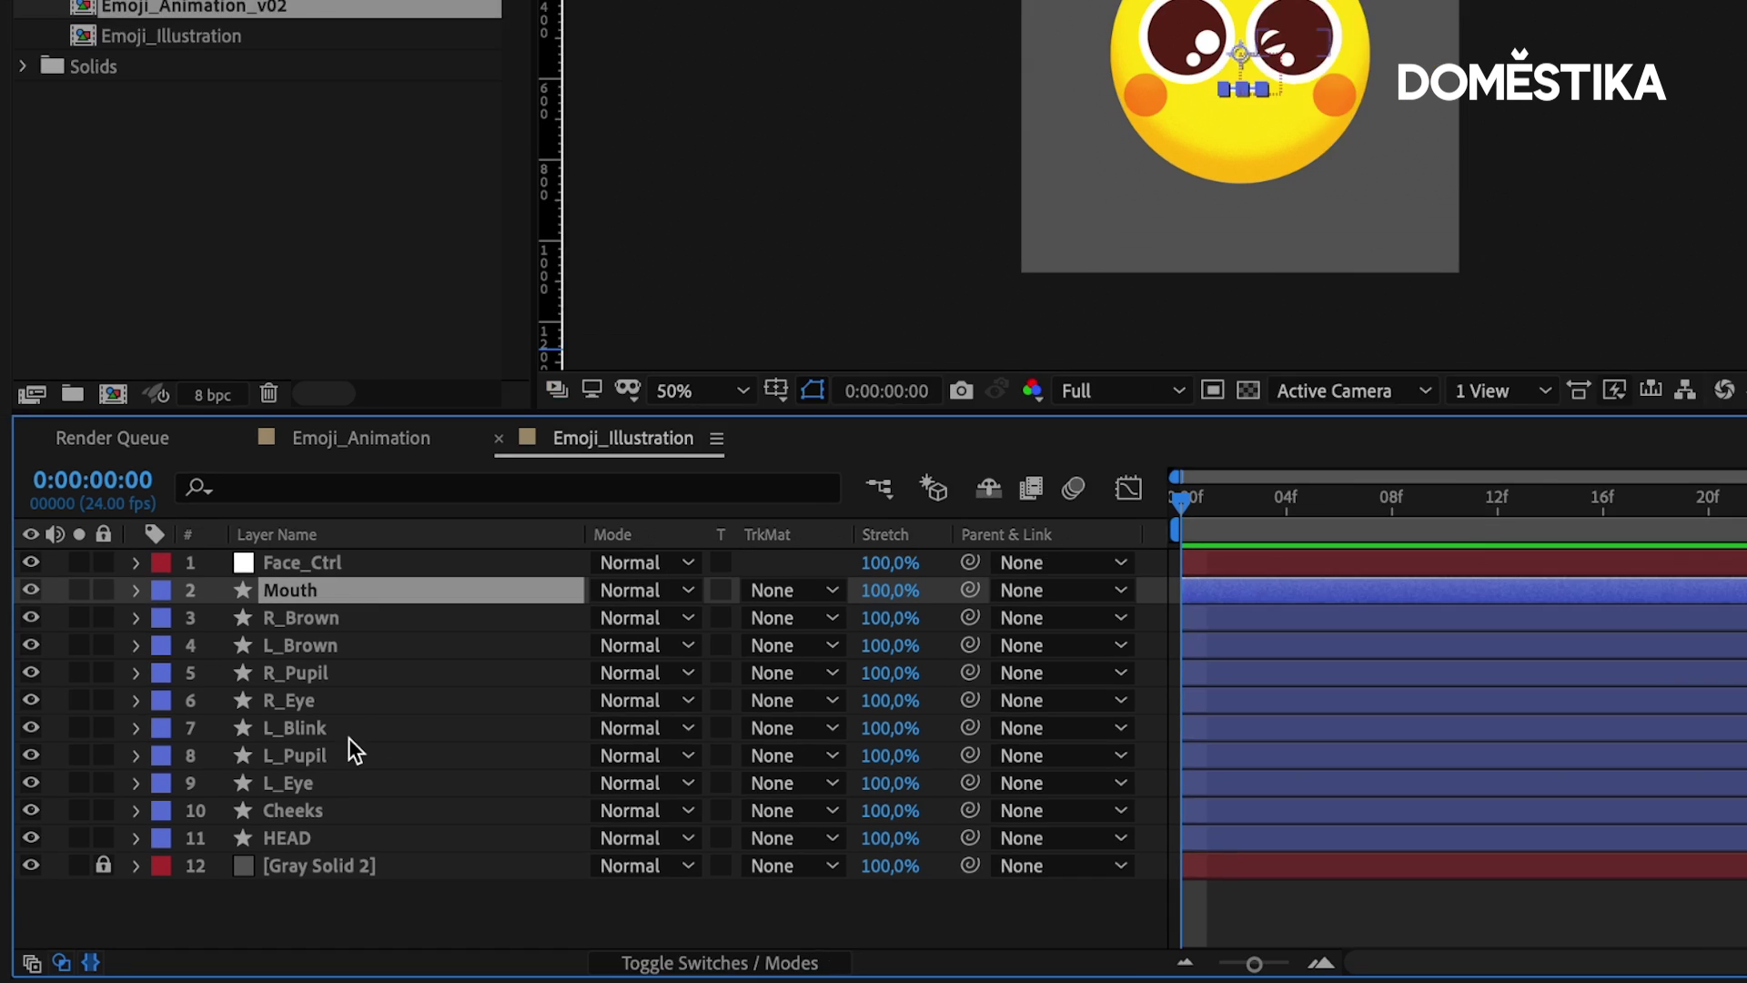
# - Parent layers Mouth through Cheeks to Face_Ctrl, parent Face_Ctrl to HEAD, and test by moving the head
pyautogui.keyDown('shift'); pyautogui.click(275, 864); pyautogui.keyUp('shift')
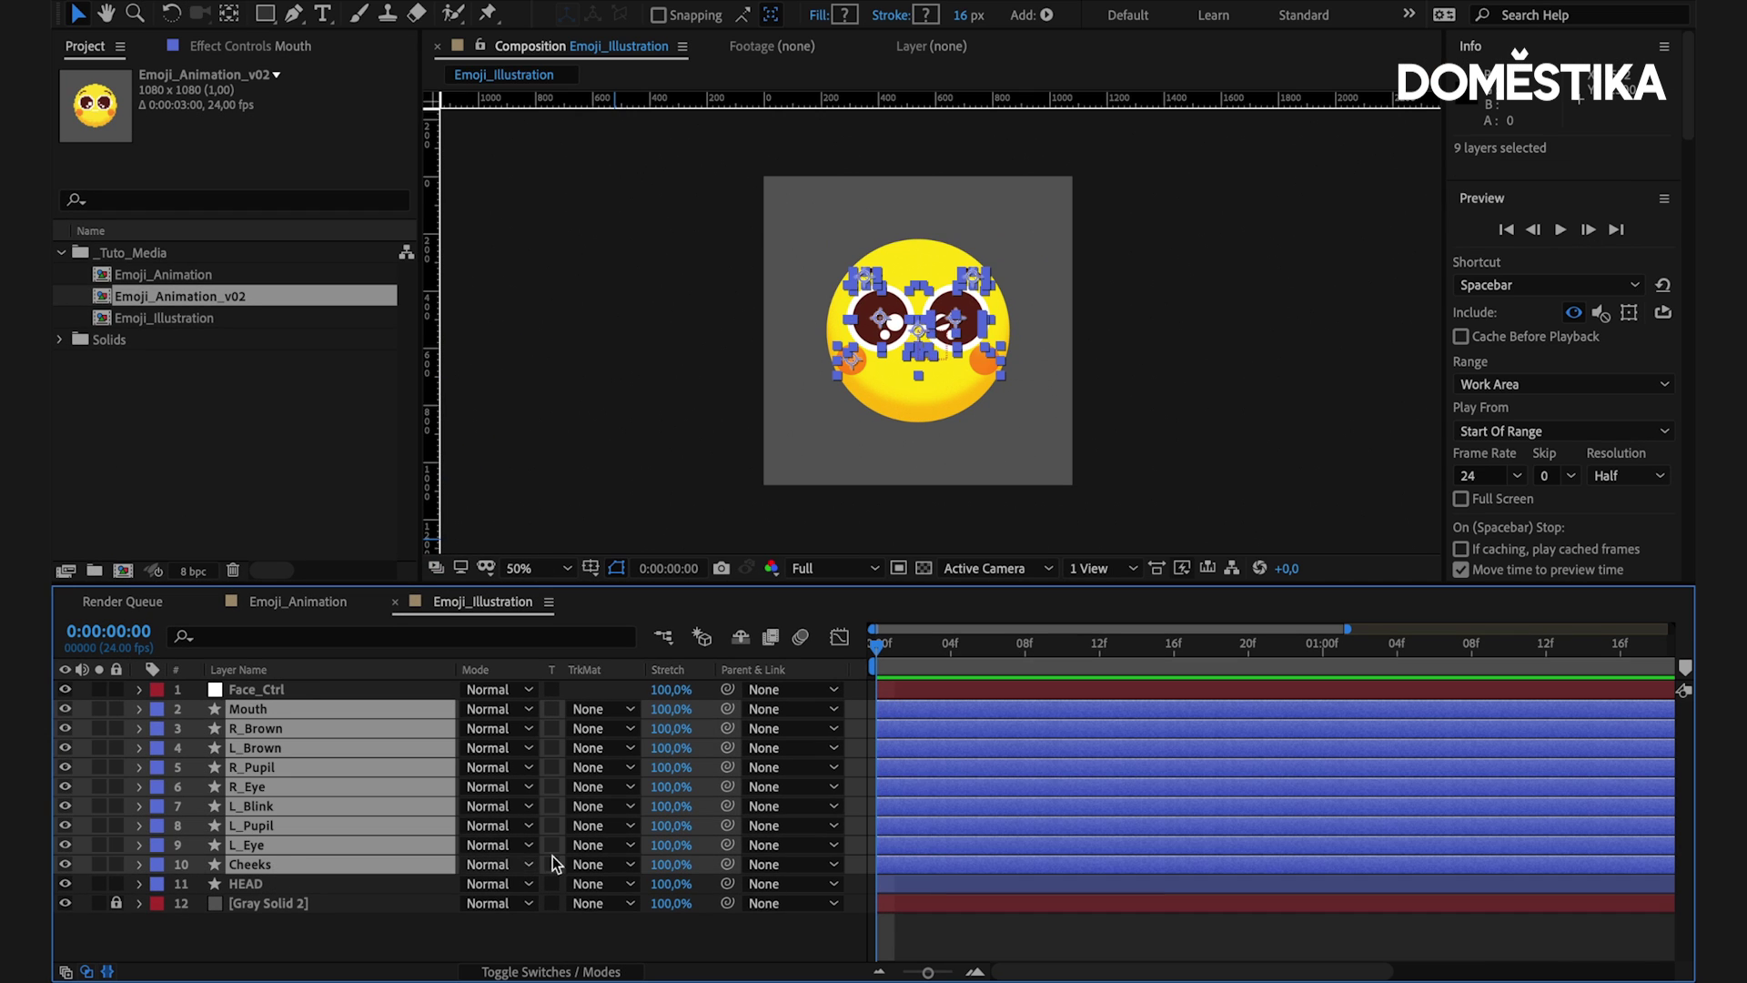
pyautogui.moveTo(727, 719); pyautogui.dragTo(308, 689)
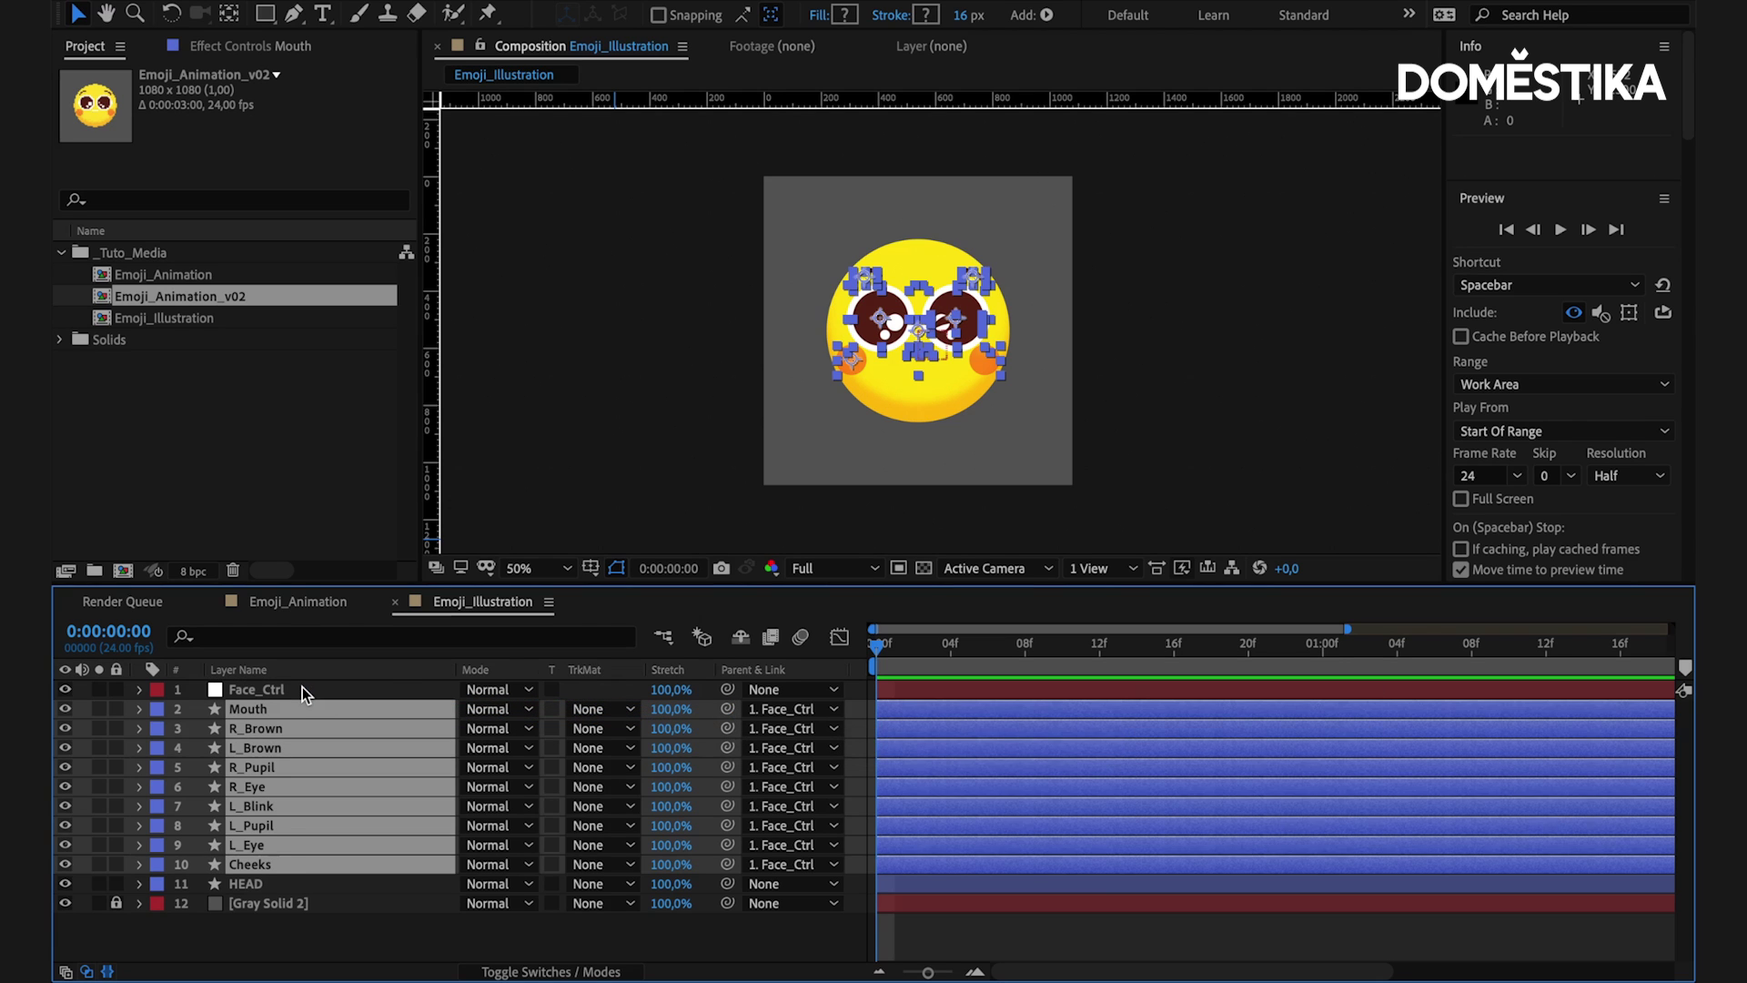
pyautogui.click(400, 689)
pyautogui.moveTo(729, 696); pyautogui.dragTo(625, 723)
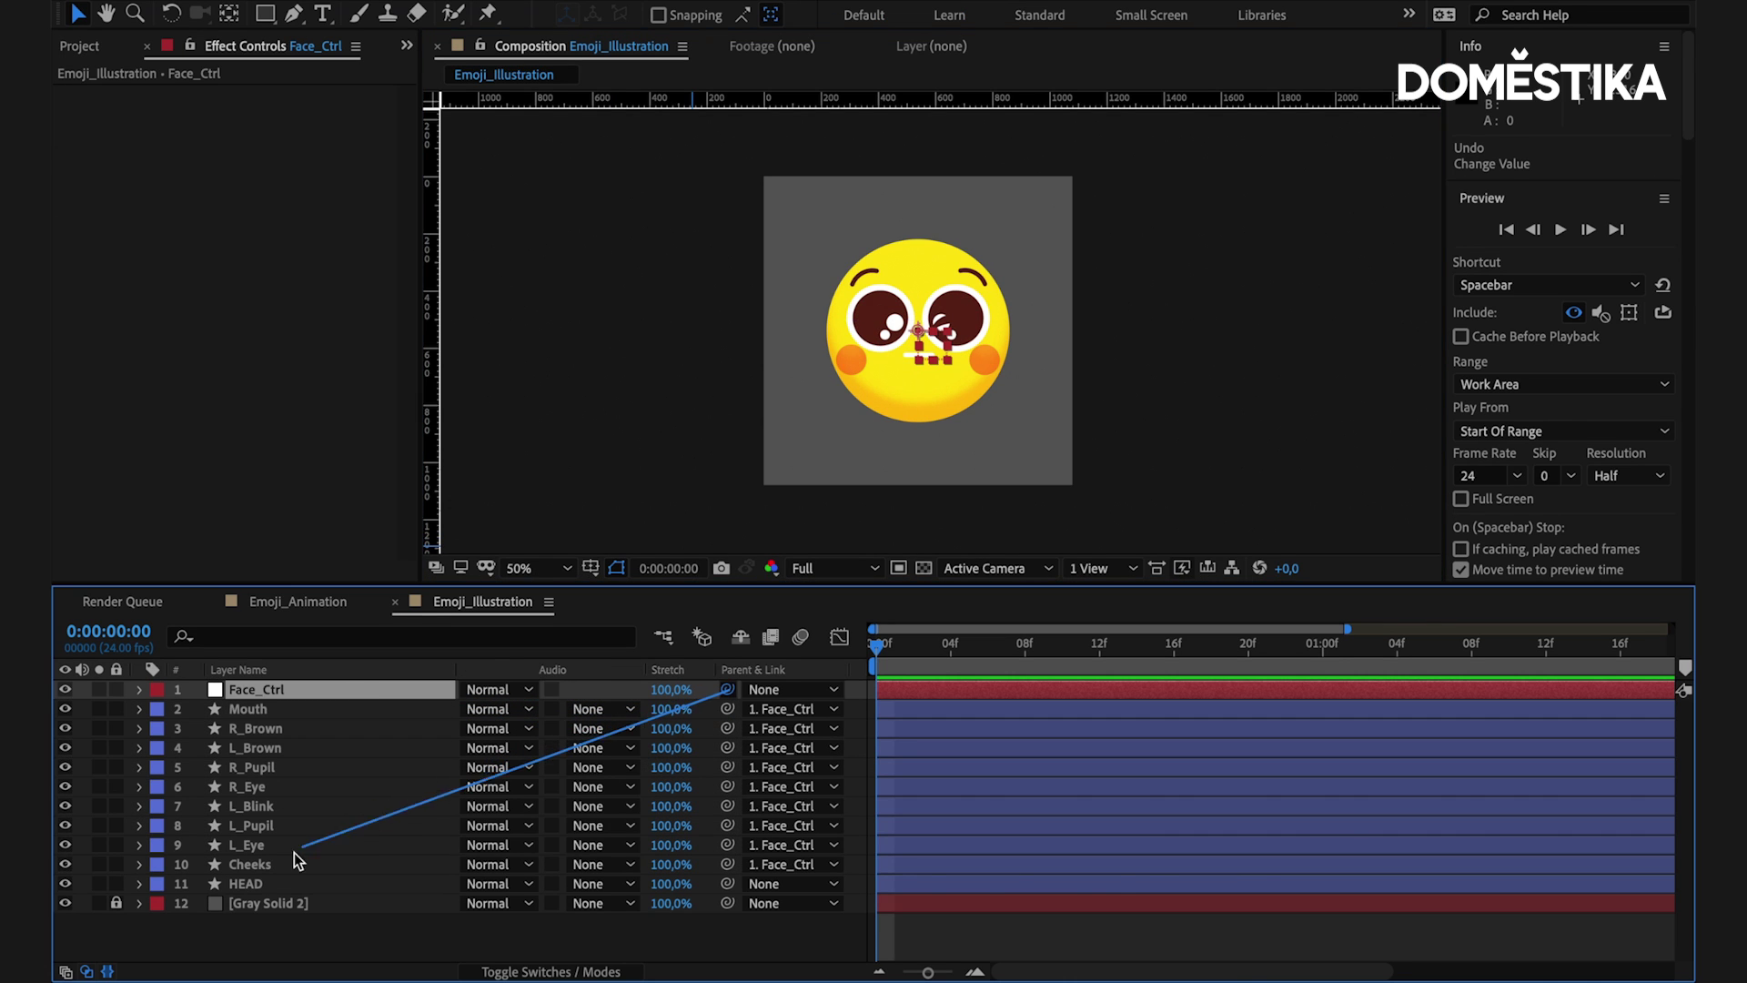
pyautogui.moveTo(293, 854); pyautogui.dragTo(265, 883)
pyautogui.click(275, 883)
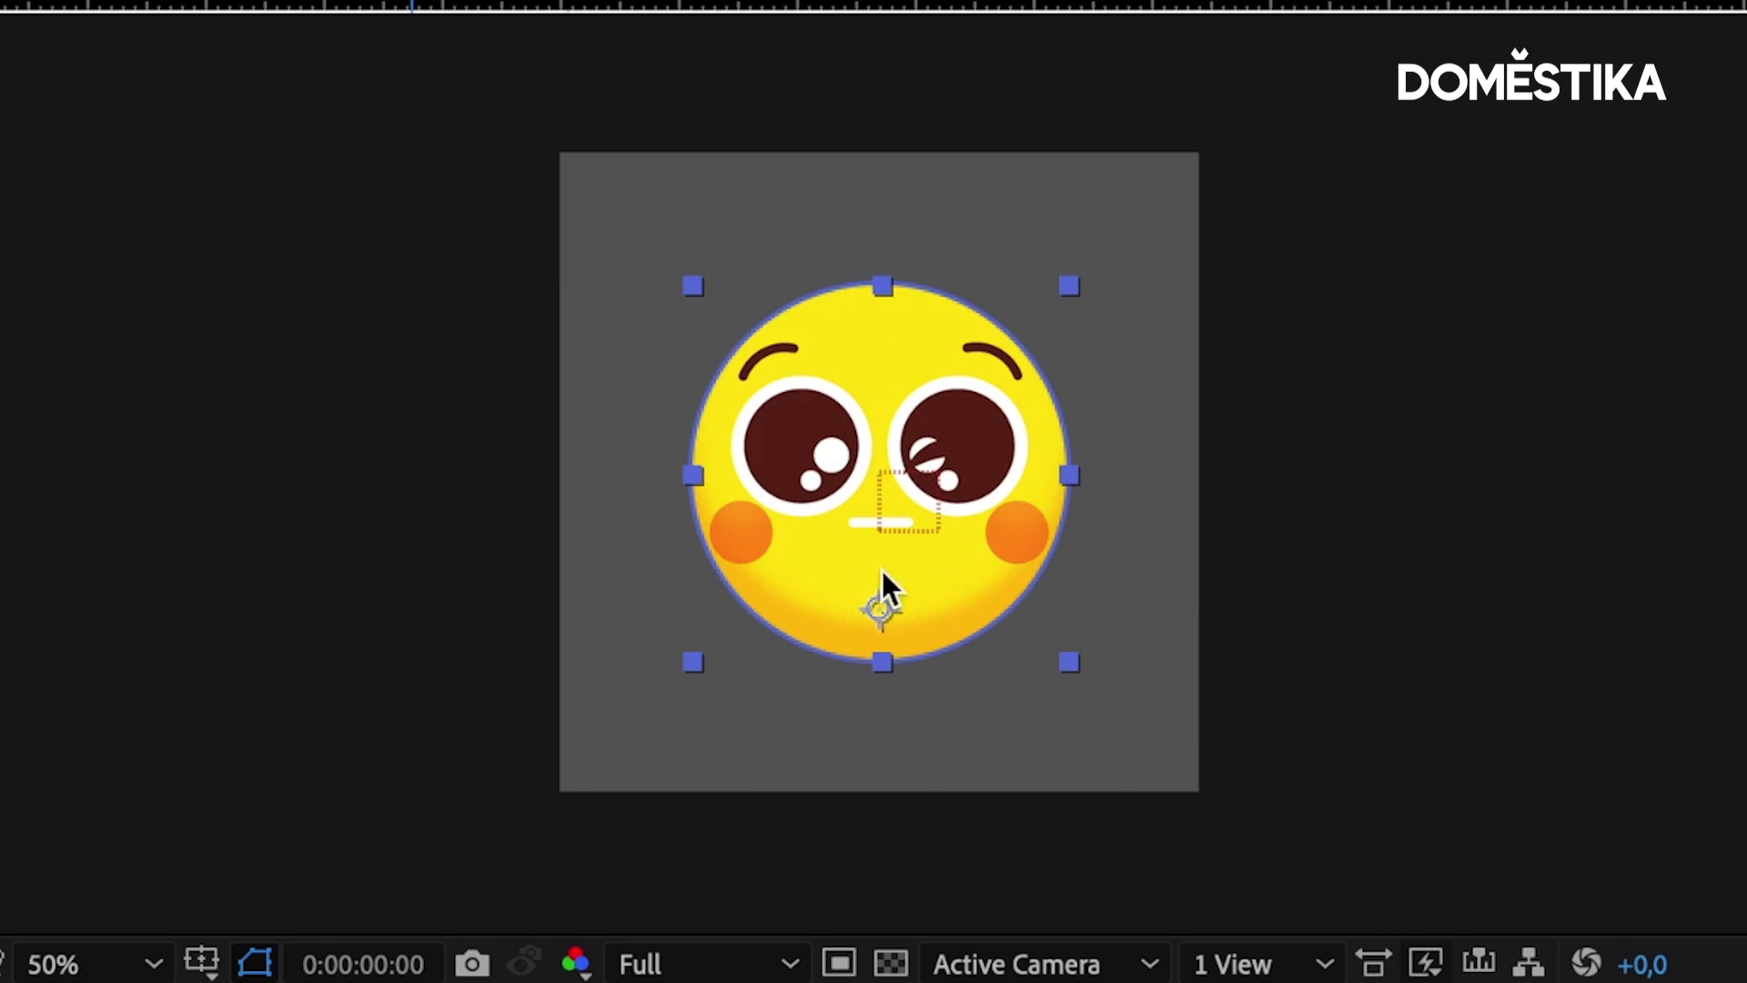
pyautogui.moveTo(956, 564); pyautogui.dragTo(987, 517)
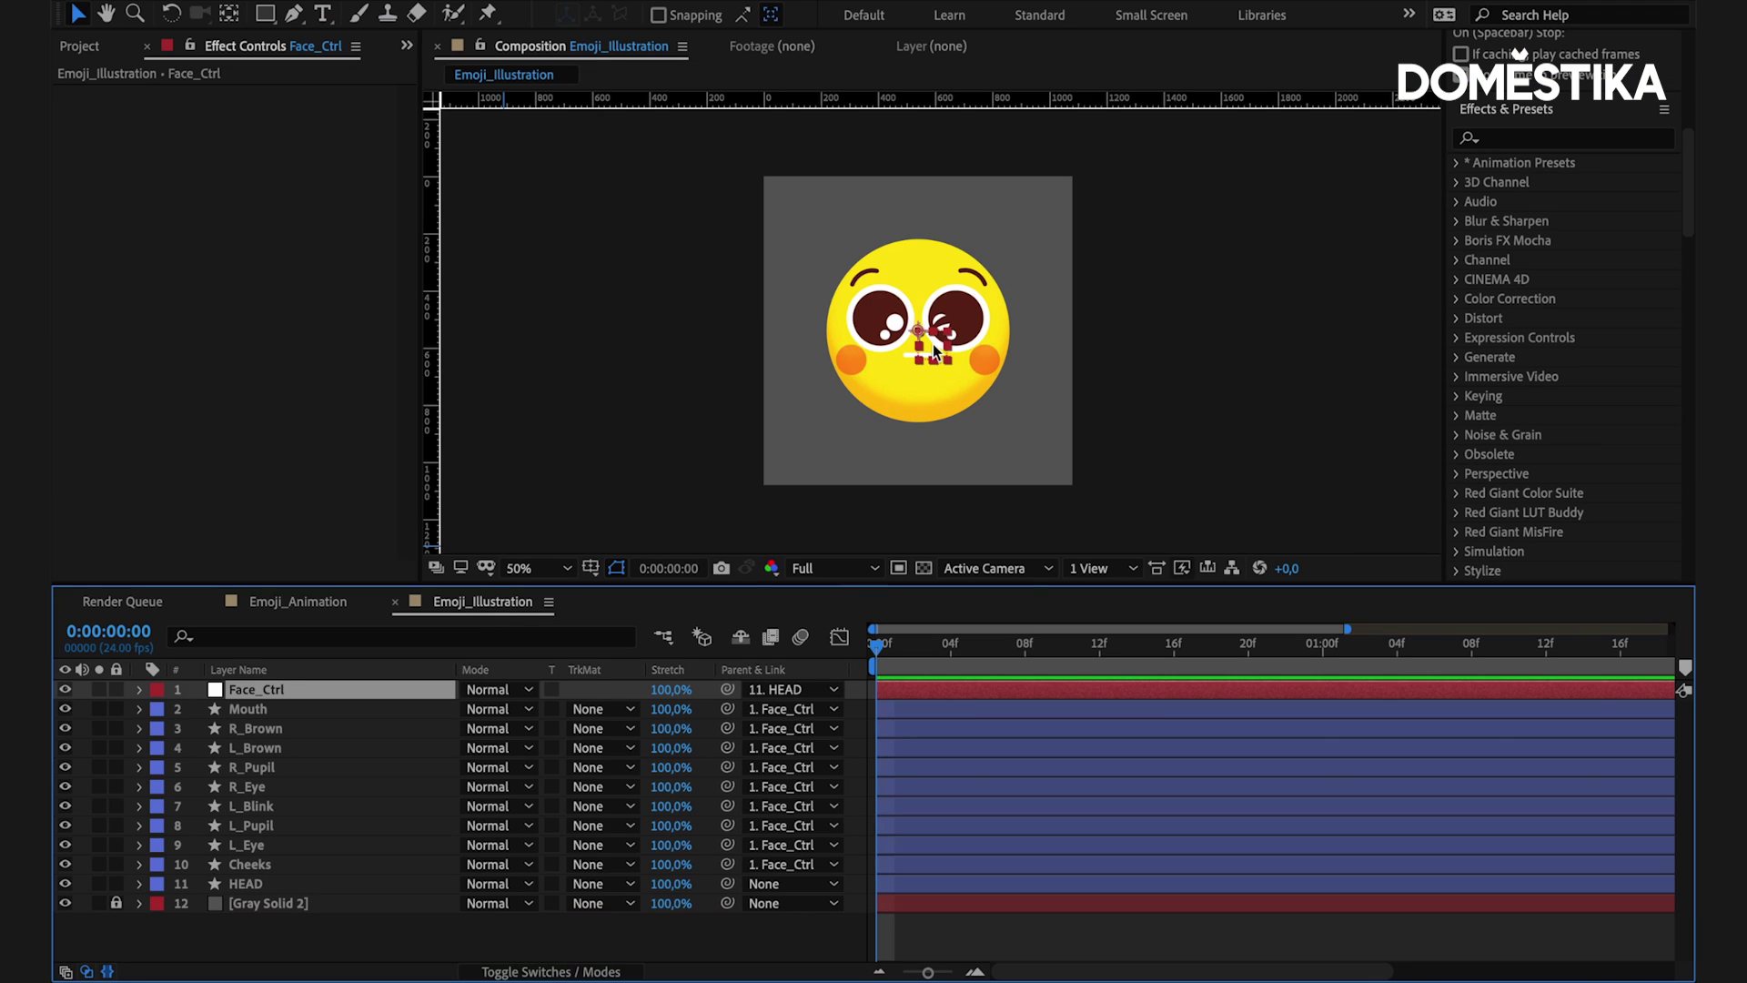
# - Drag the Face_Ctrl null slightly right in the viewer to offset the facial features
pyautogui.moveTo(910, 359); pyautogui.dragTo(924, 357)
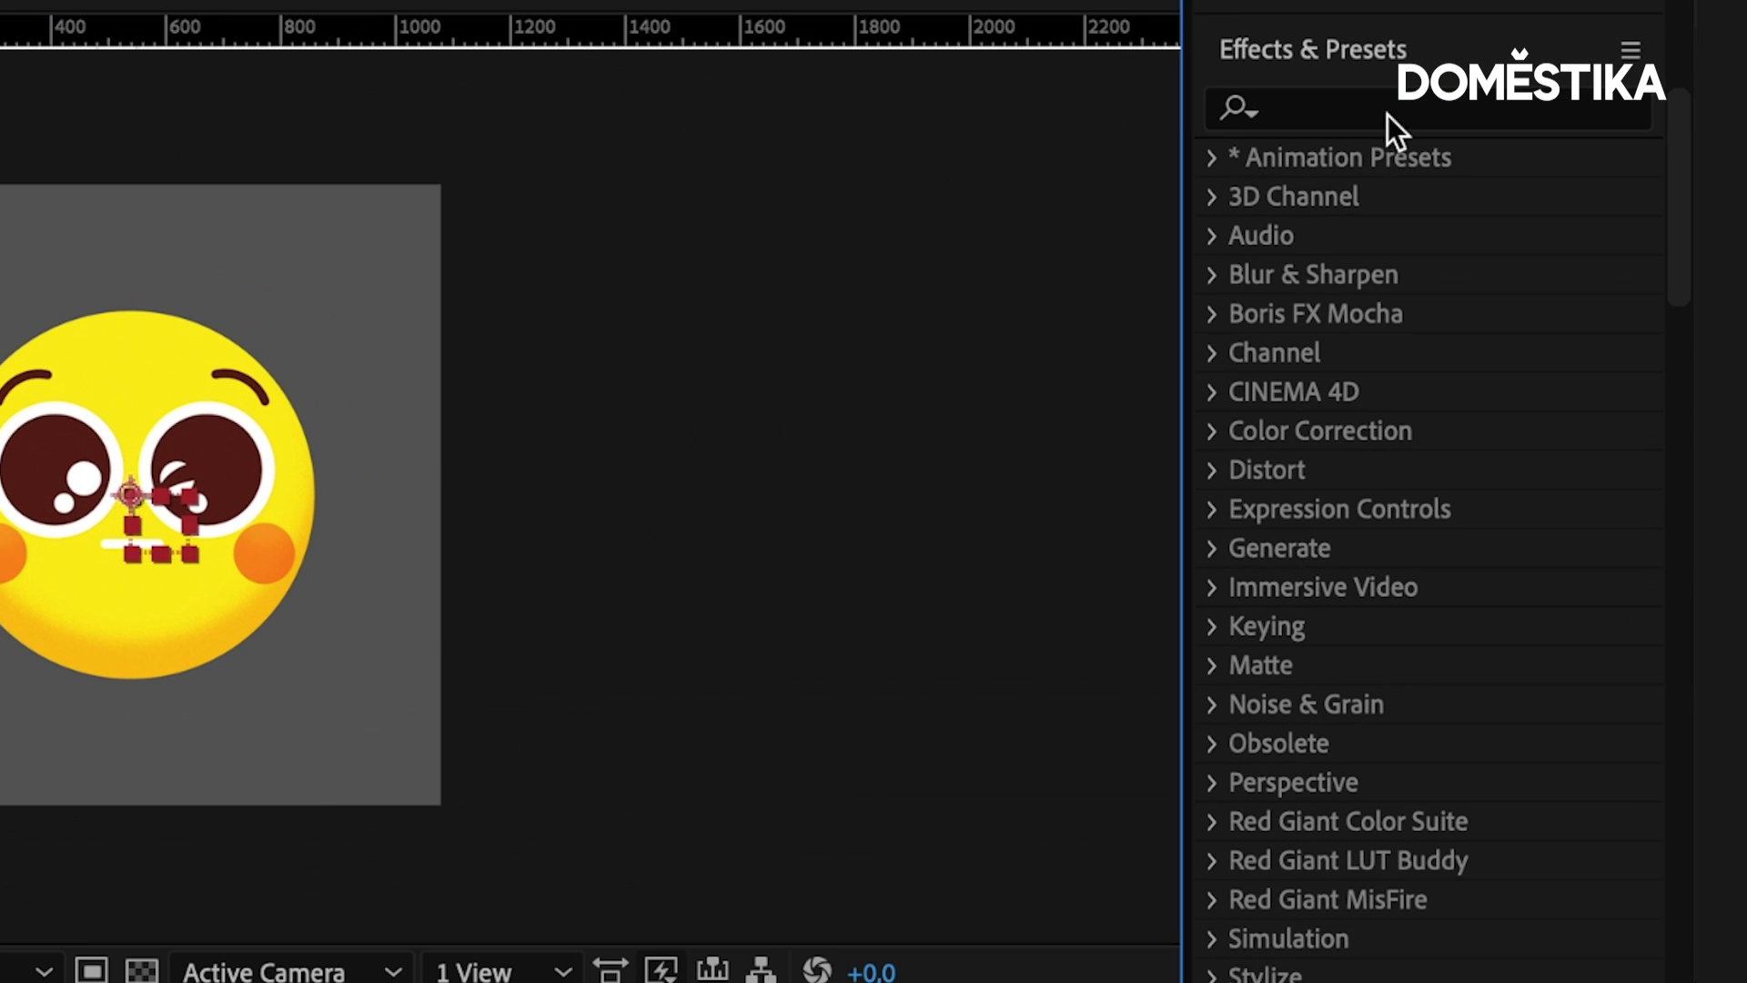
# - Apply Set Matte to Cheeks with Take Matte From Layer set to 11. HEAD, then test clipping
pyautogui.click(1537, 138)
pyautogui.write('set matte')
pyautogui.click(1406, 197)
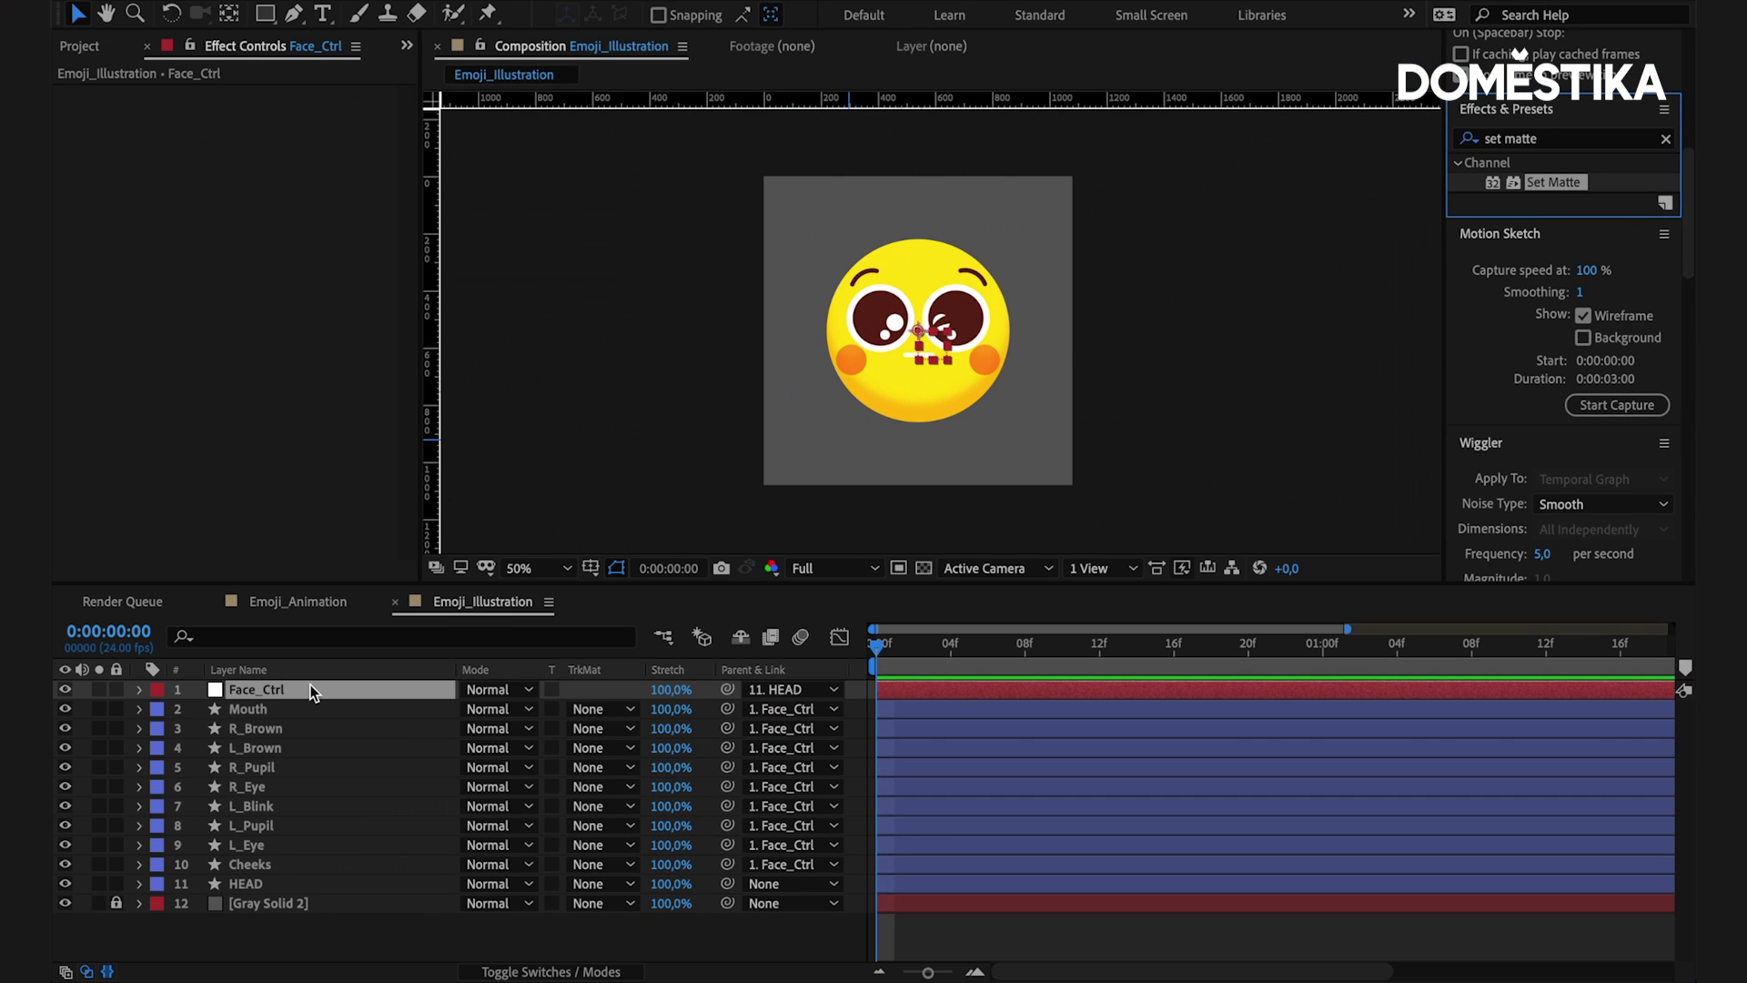
pyautogui.click(276, 866)
pyautogui.doubleClick(1556, 182)
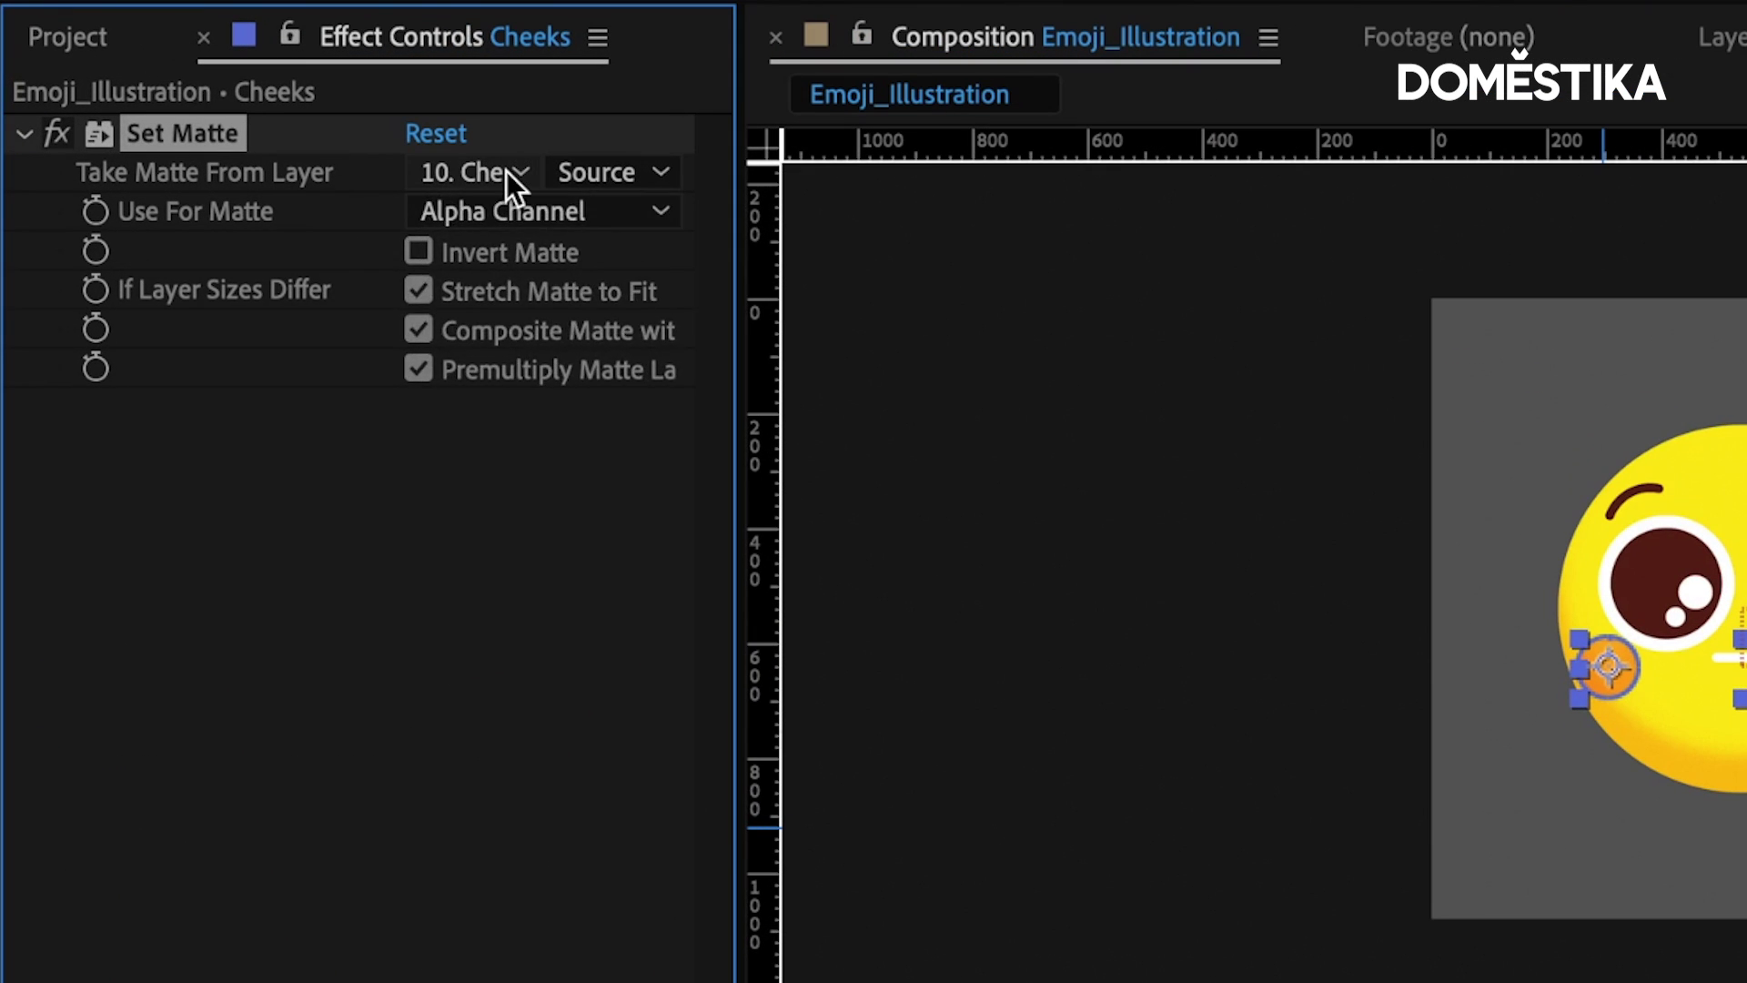
pyautogui.click(506, 171)
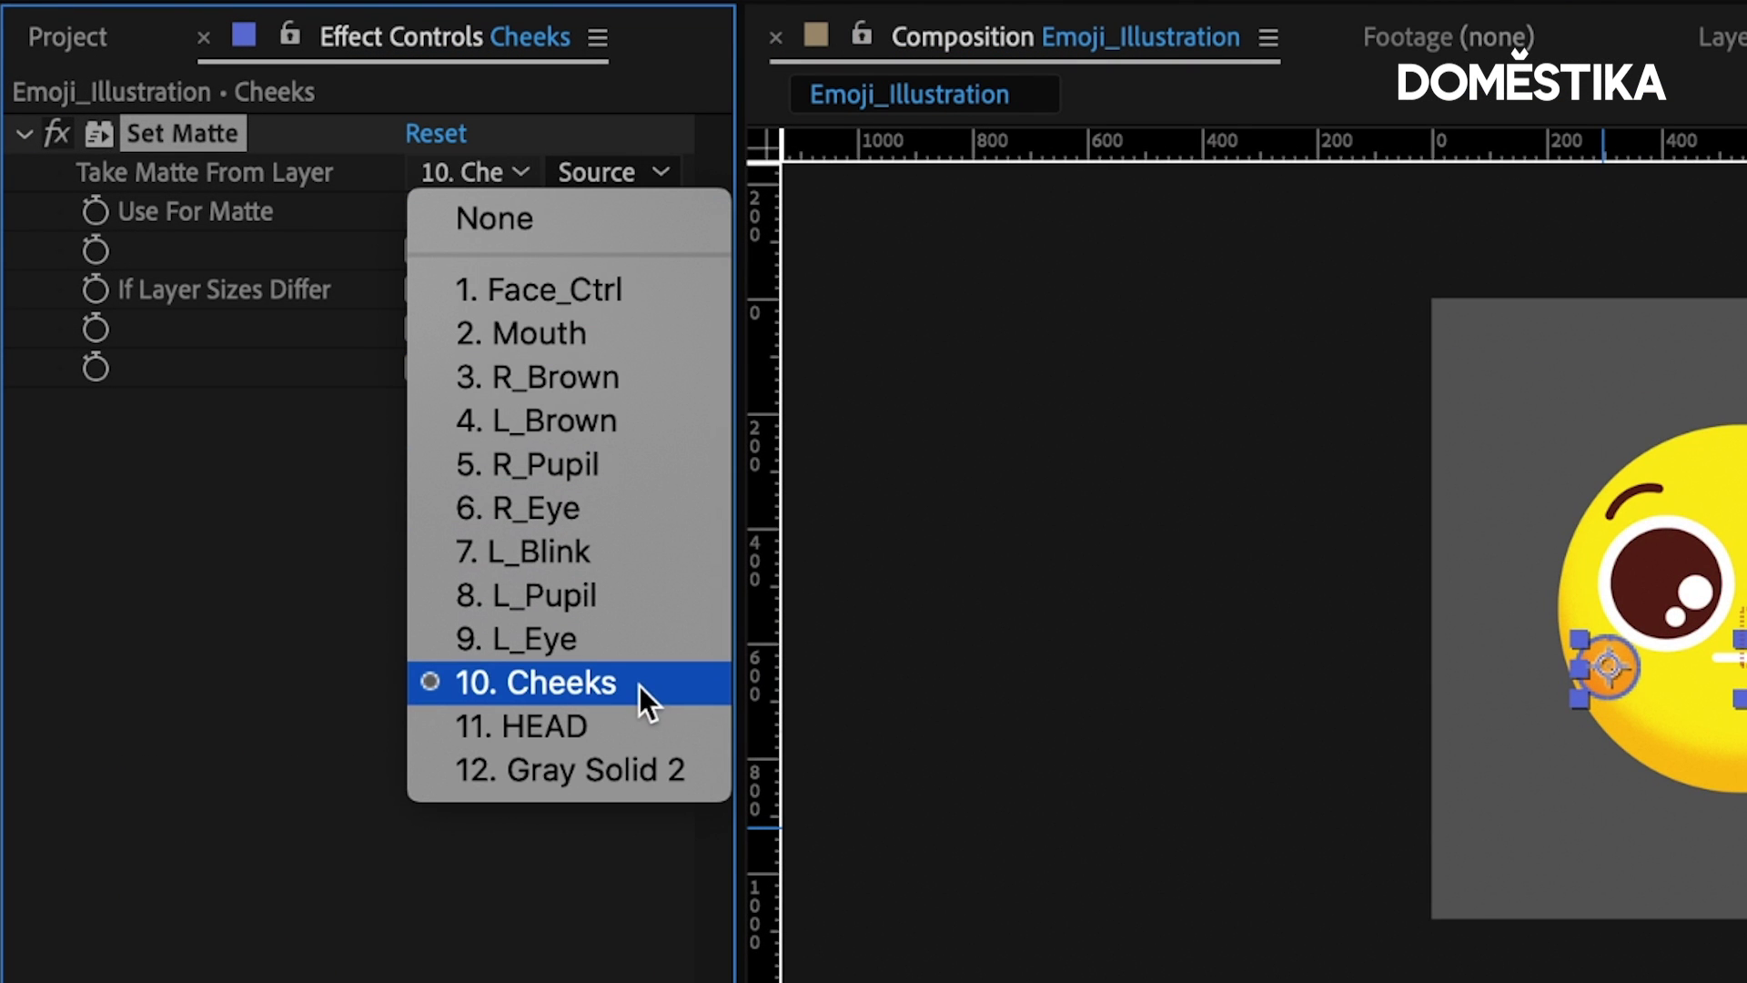
pyautogui.click(608, 723)
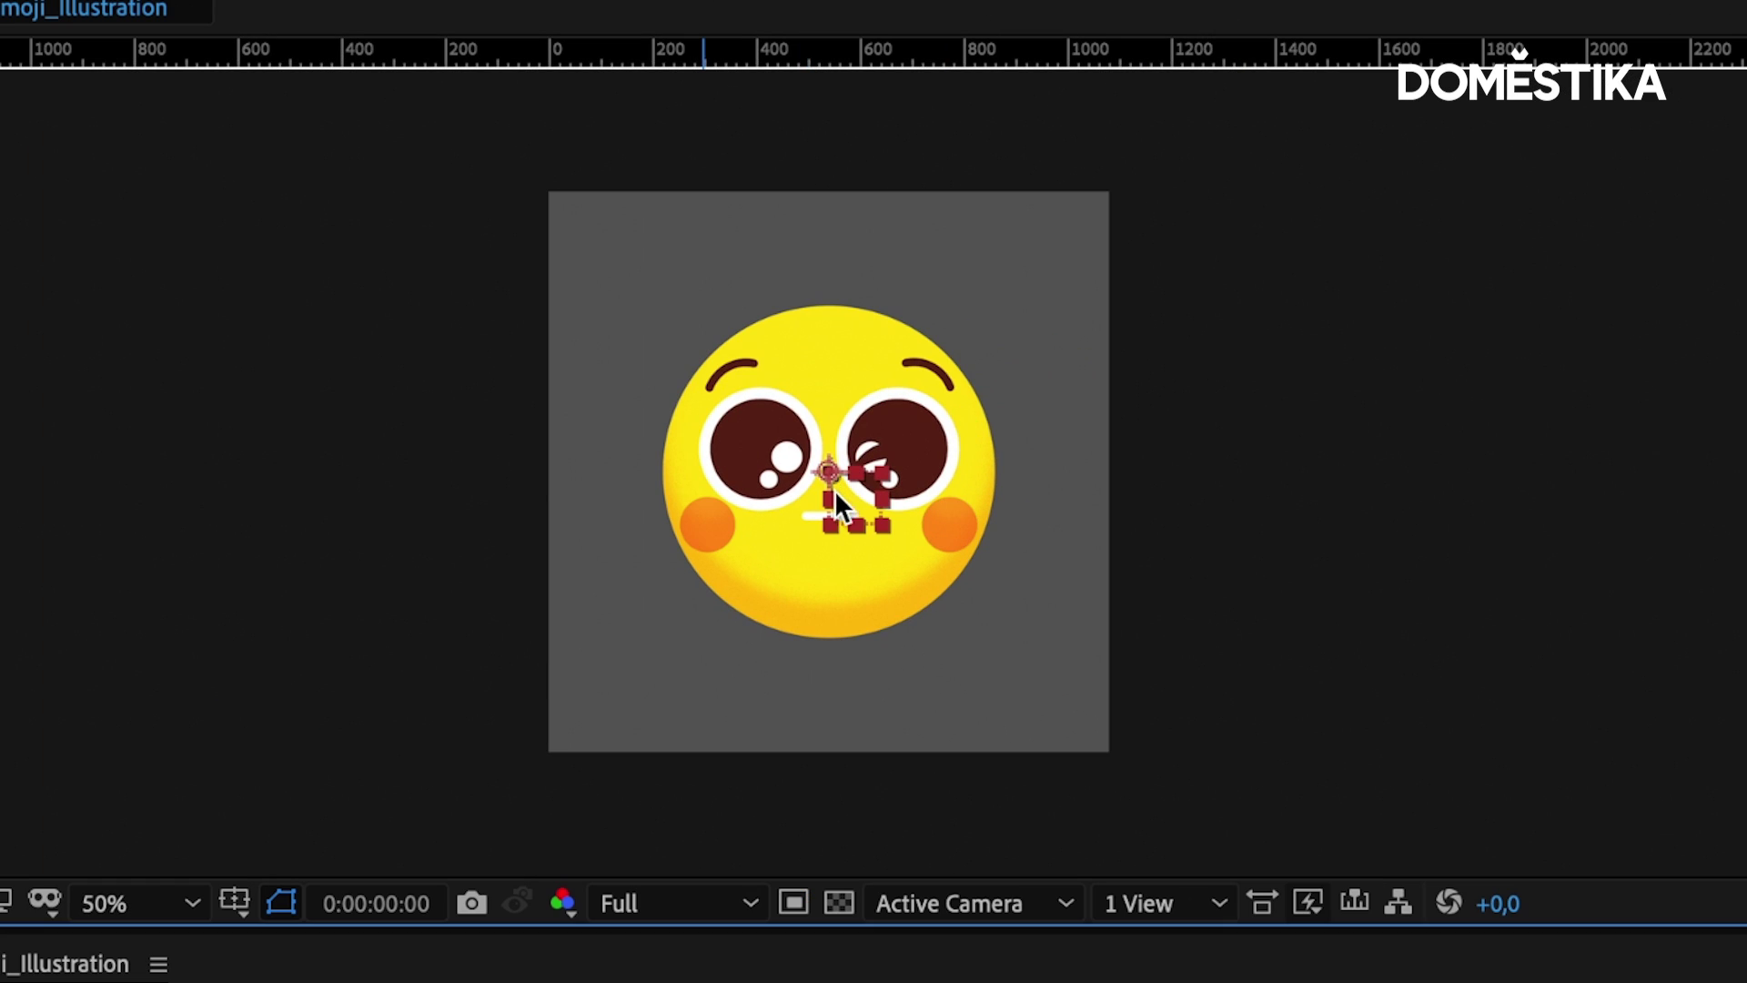
pyautogui.moveTo(842, 486); pyautogui.dragTo(683, 551)
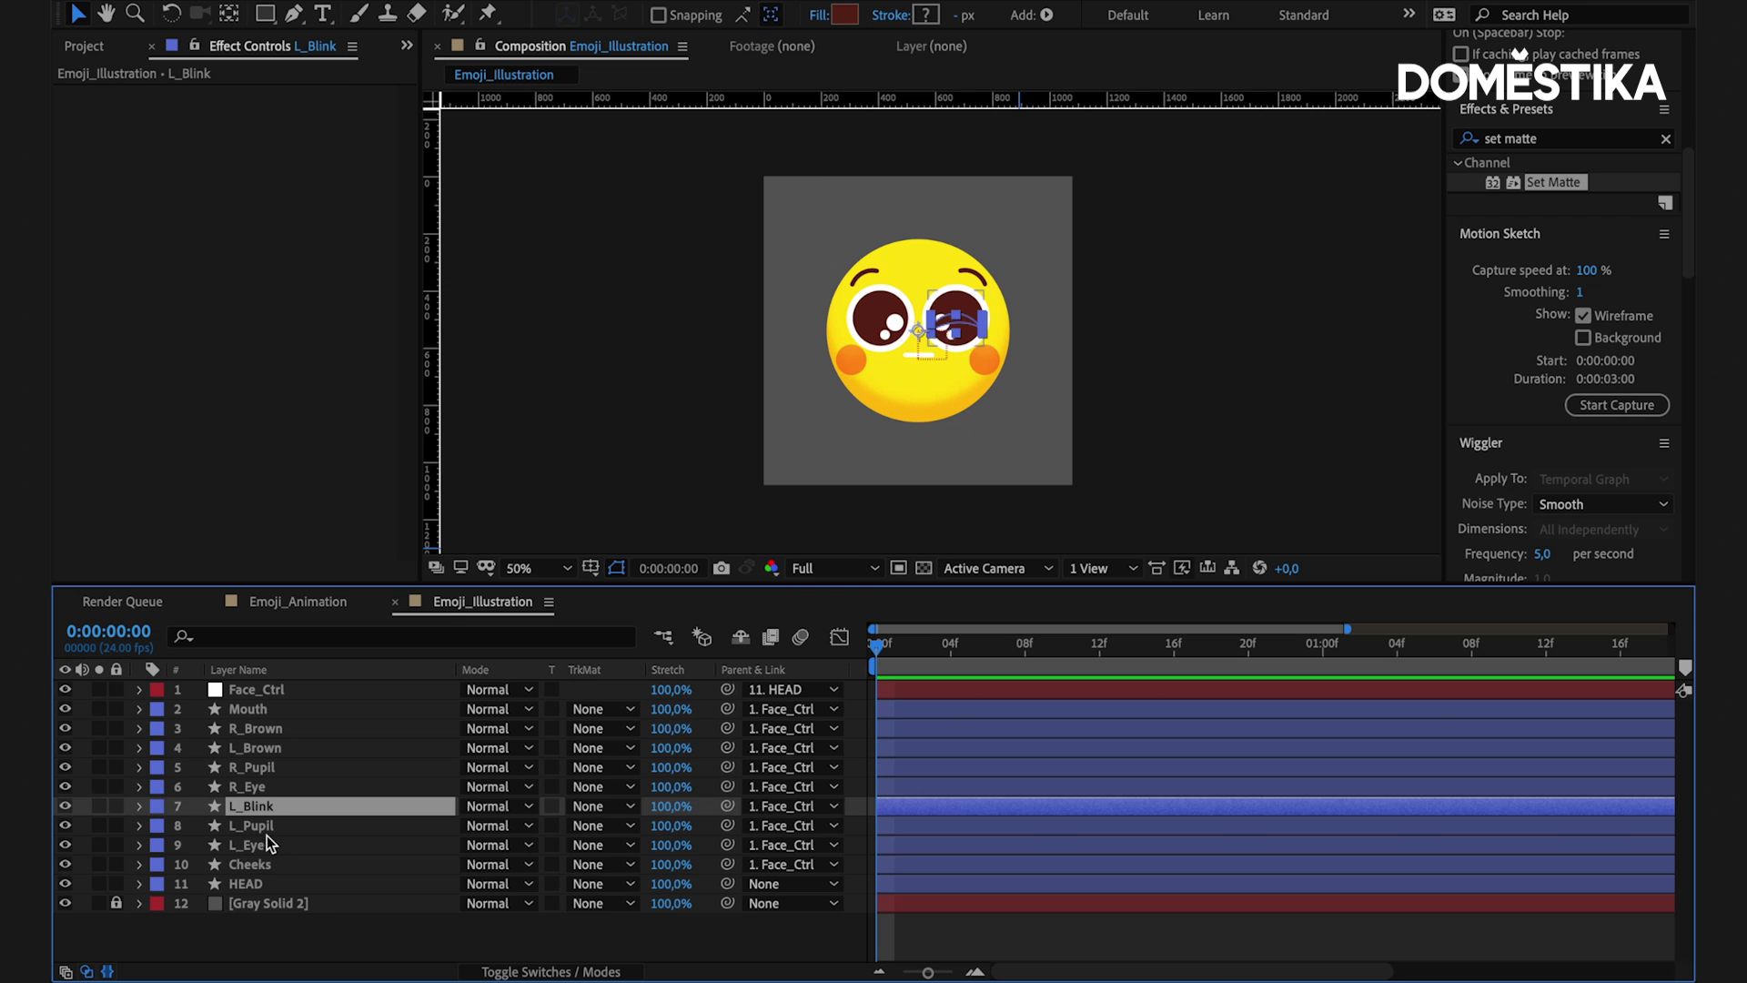
# - Apply Set Matte to L_Pupil with Take Matte From Layer set to 9. L_Eye
pyautogui.click(273, 845)
pyautogui.click(275, 827)
pyautogui.doubleClick(1553, 182)
pyautogui.click(288, 114)
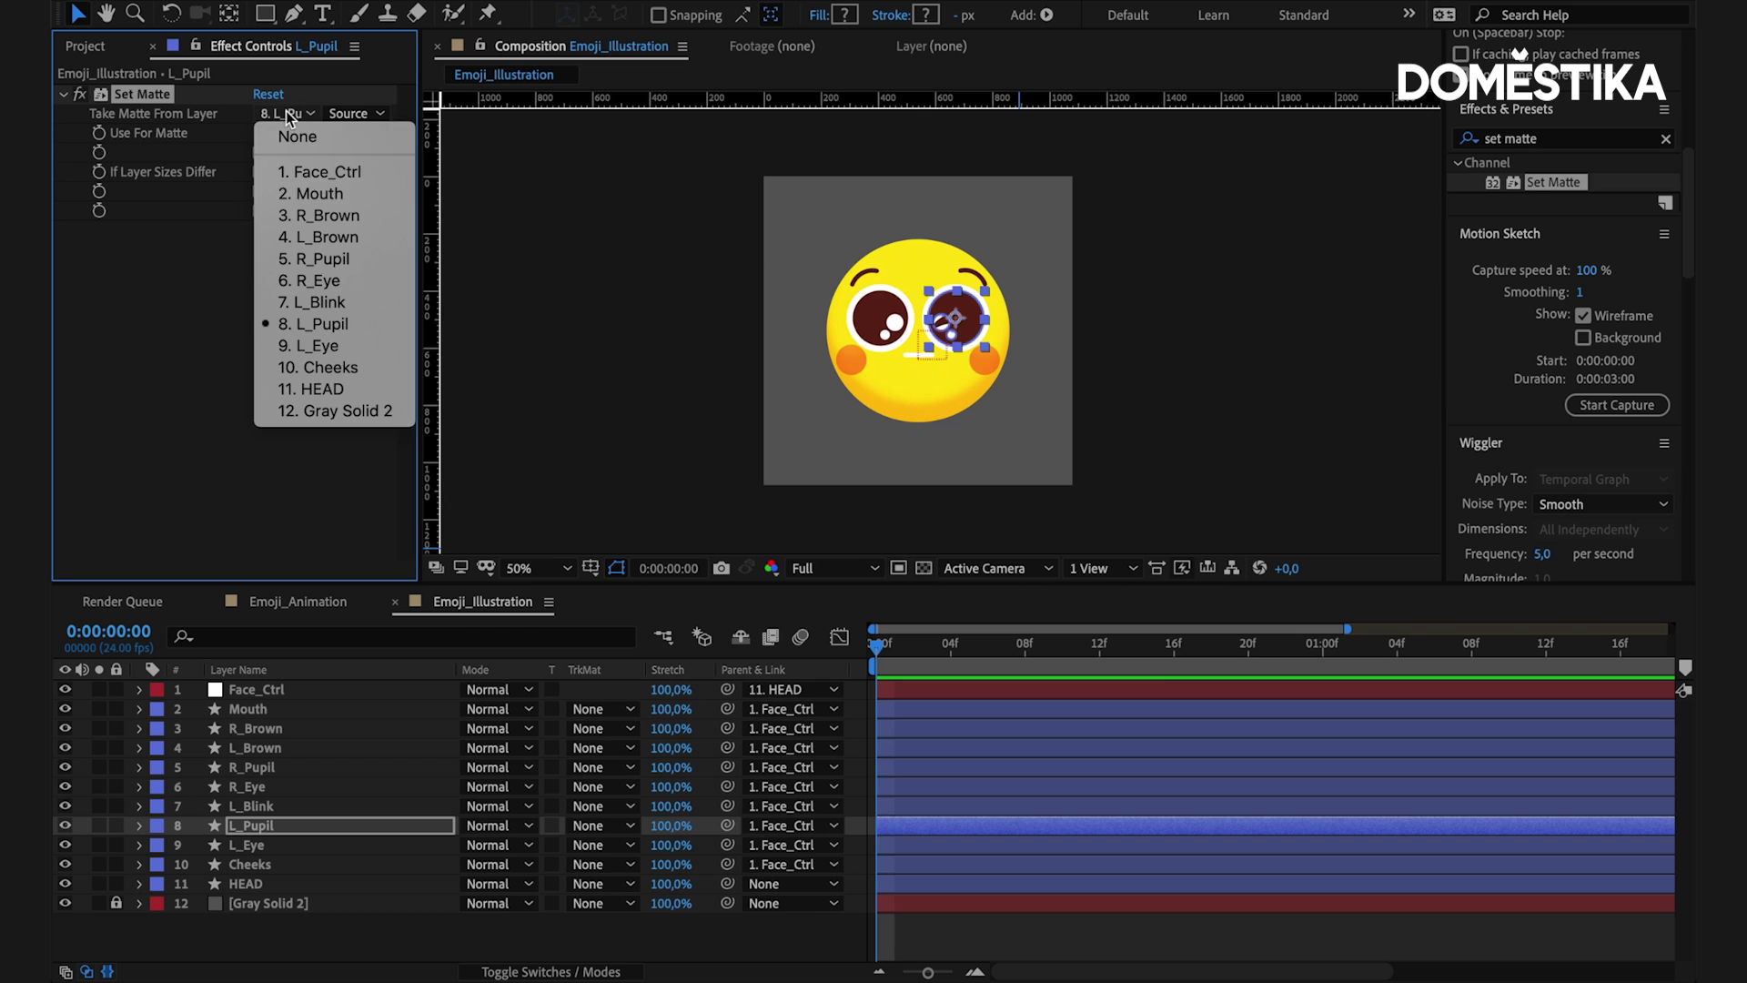
pyautogui.click(337, 348)
pyautogui.click(713, 438)
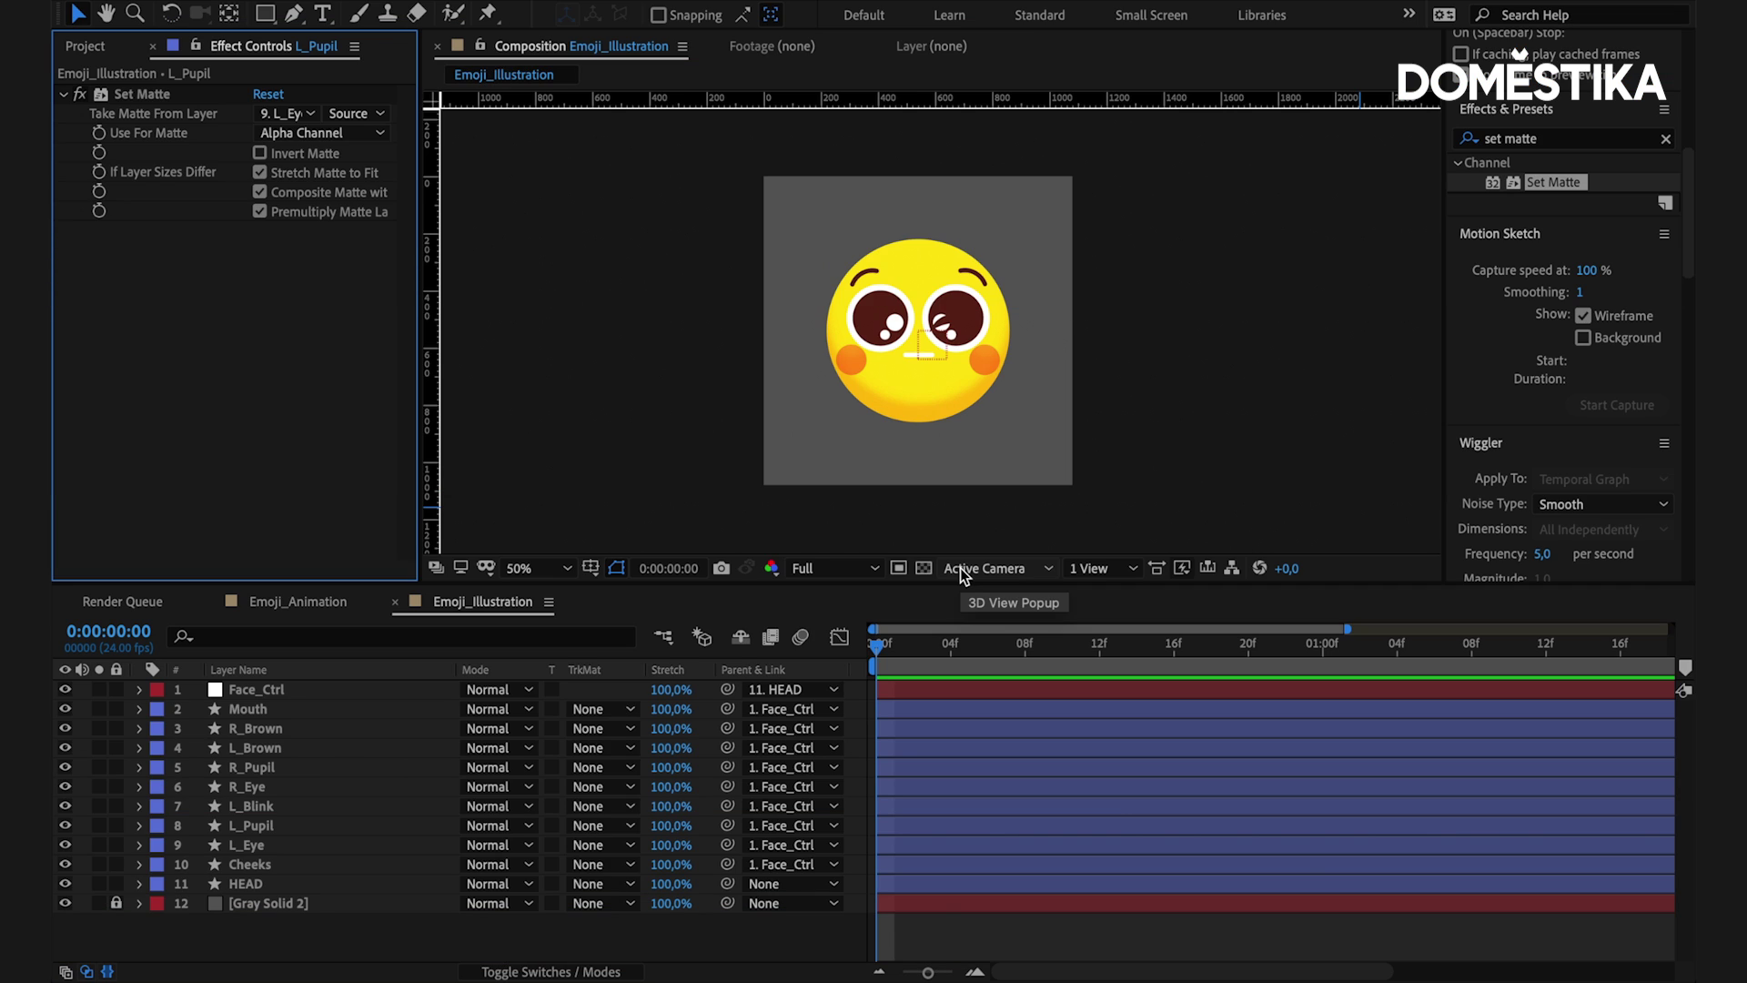
pyautogui.click(239, 884)
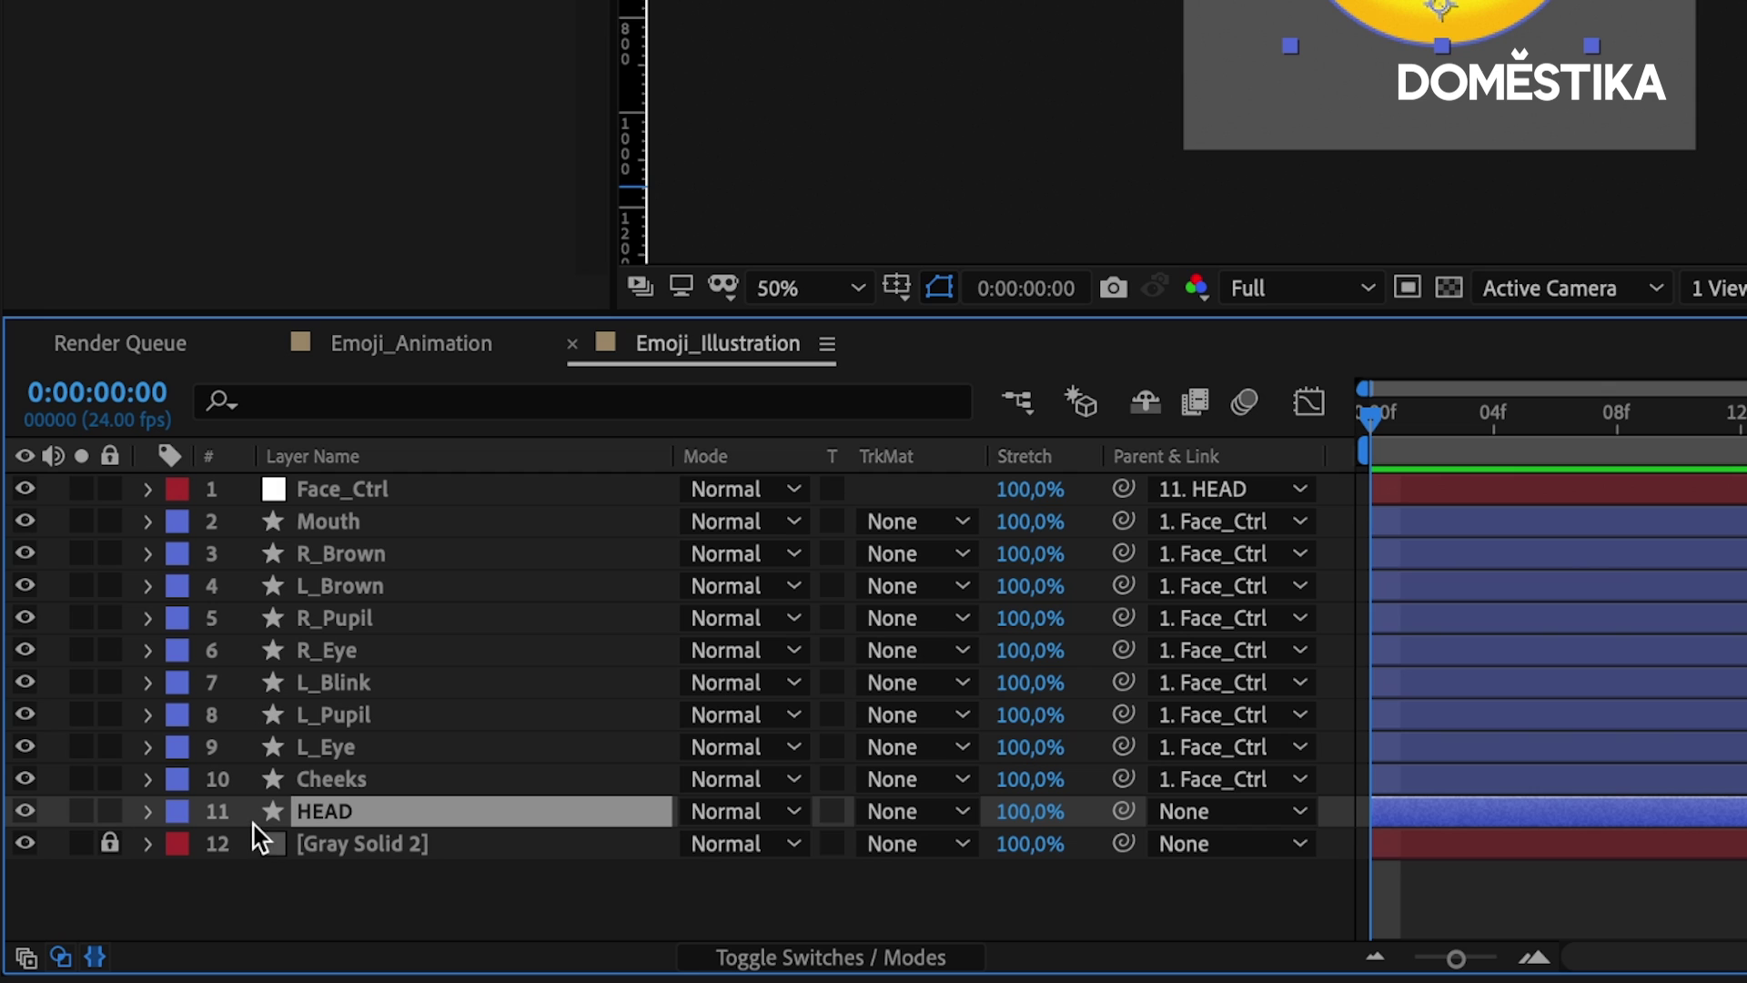
# - Turn on Position and Scale keyframing for HEAD at frame 0
pyautogui.press('p')
pyautogui.click(243, 842)
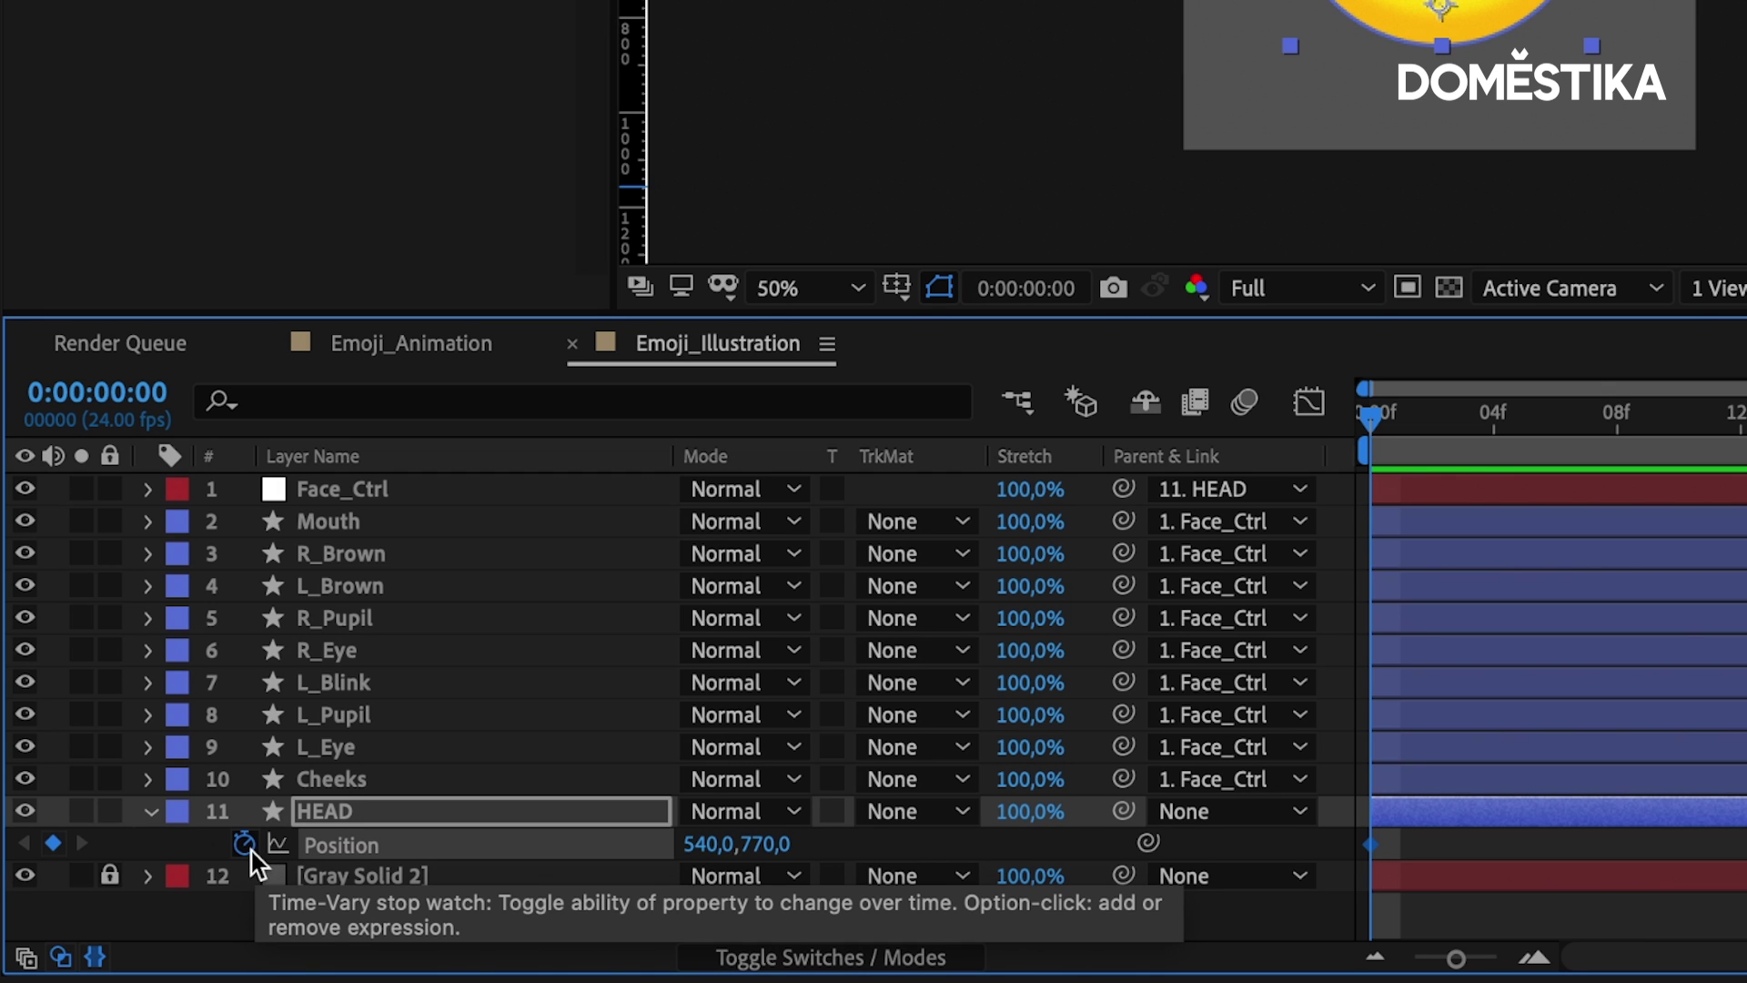
pyautogui.press('s')
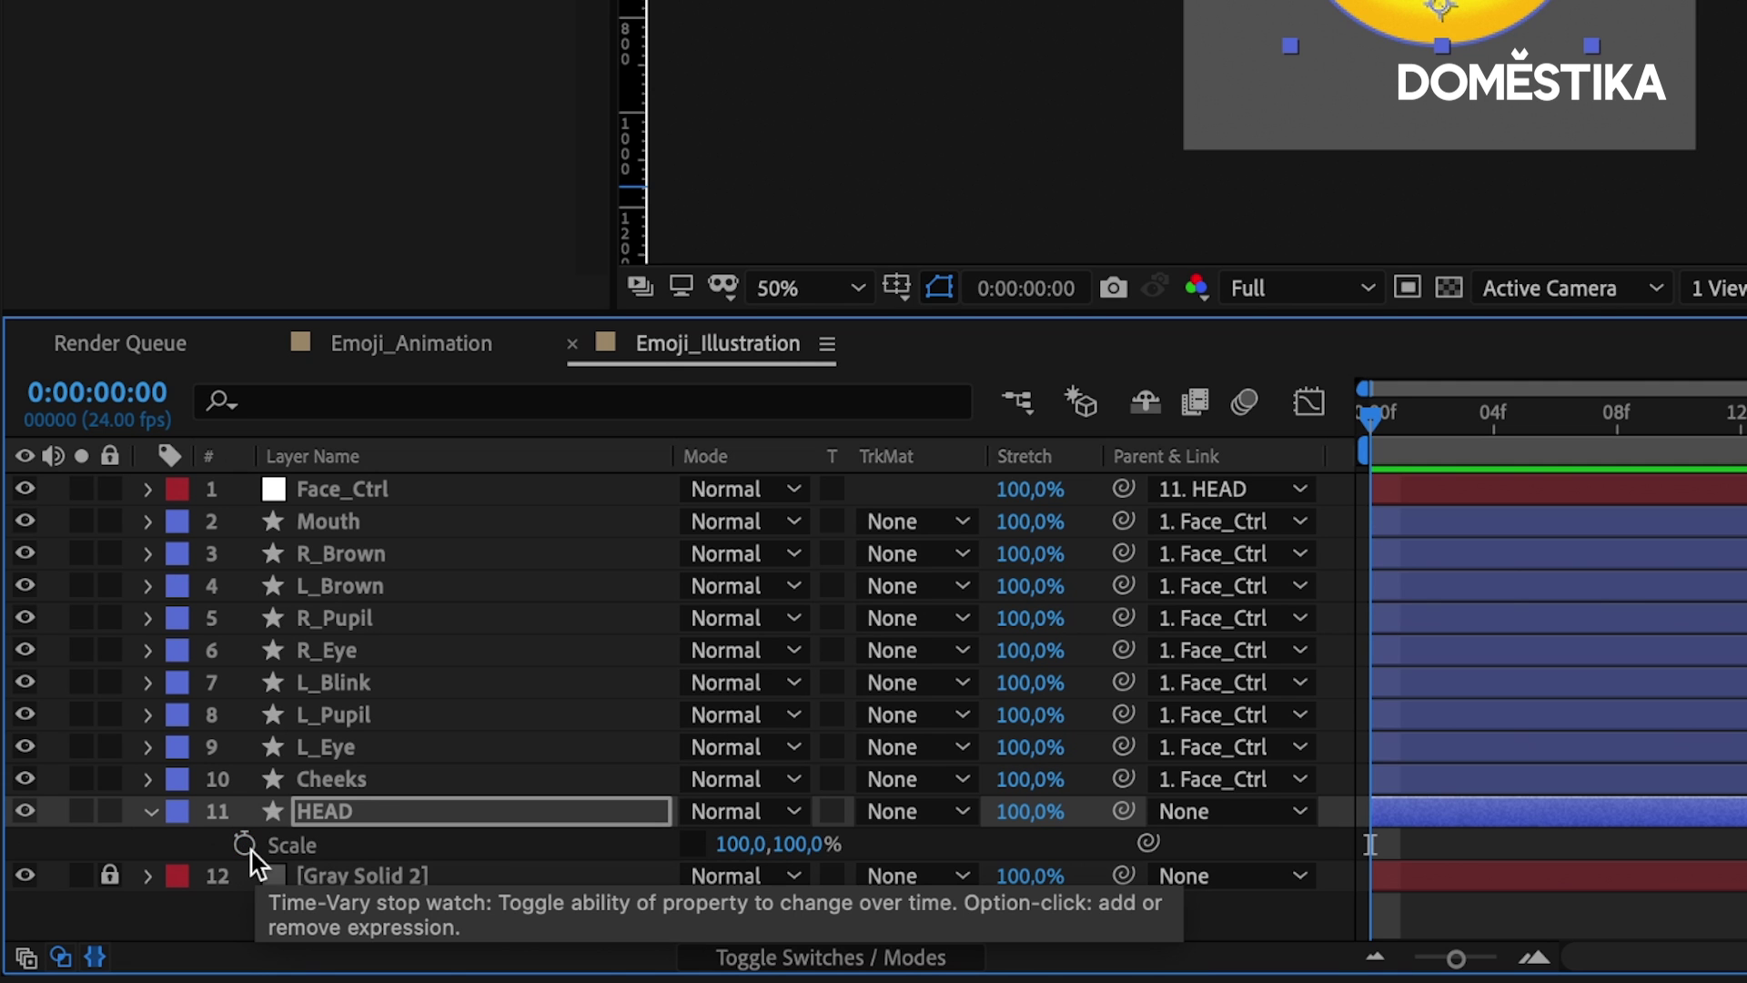
pyautogui.click(244, 844)
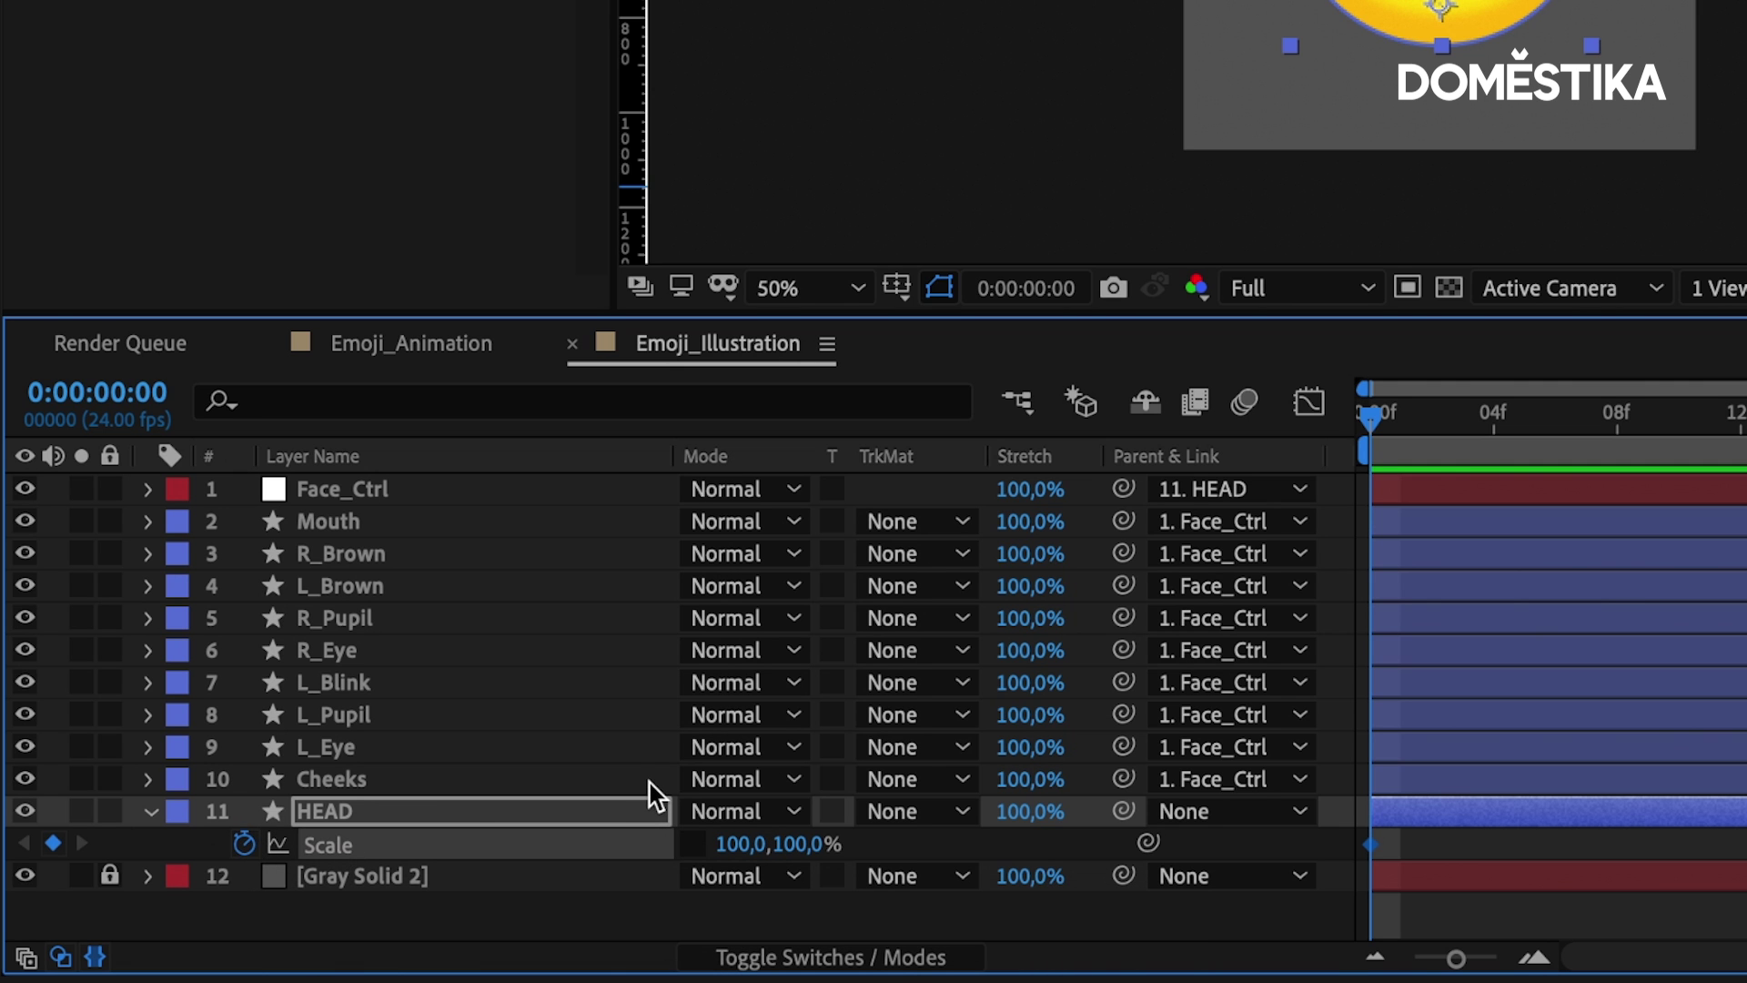
pyautogui.hotkey('shift', 'p')
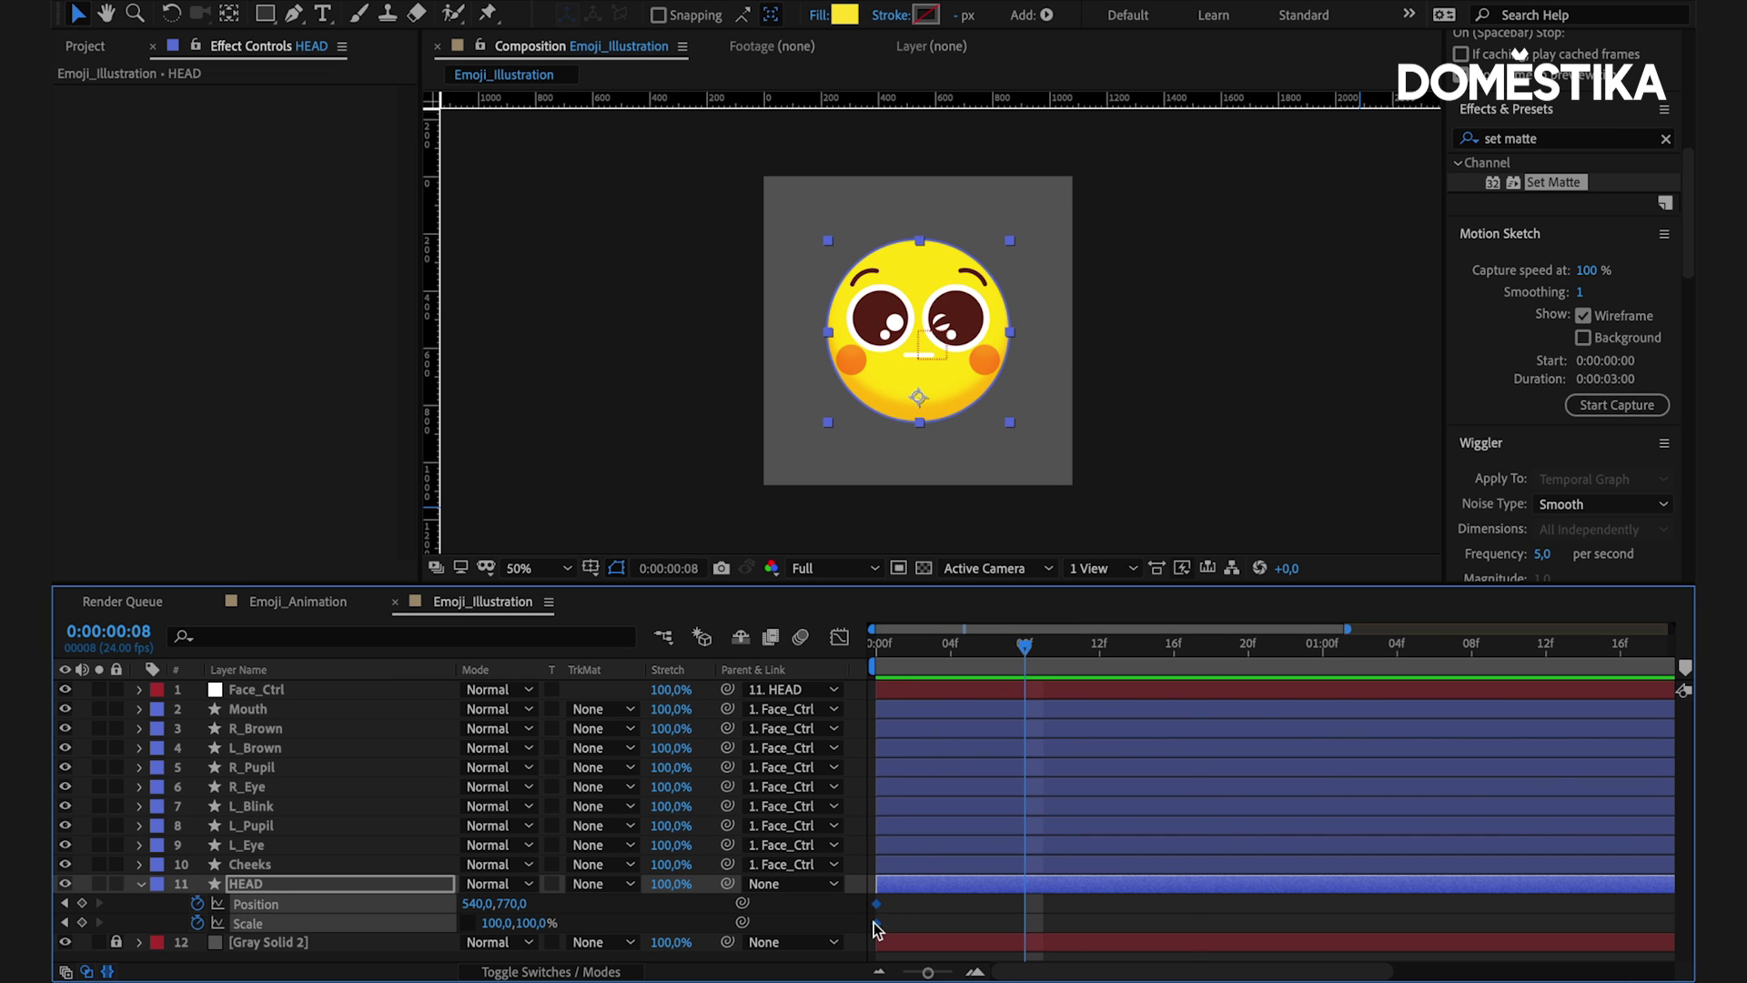
# - Preview the bounce and paste the starting pose at 1:16 to return to 540,770 and 100%
pyautogui.moveTo(1021, 648)
pyautogui.mouseDown()
pyautogui.moveTo(1173, 648)
pyautogui.moveTo(1169, 662)
pyautogui.mouseUp()
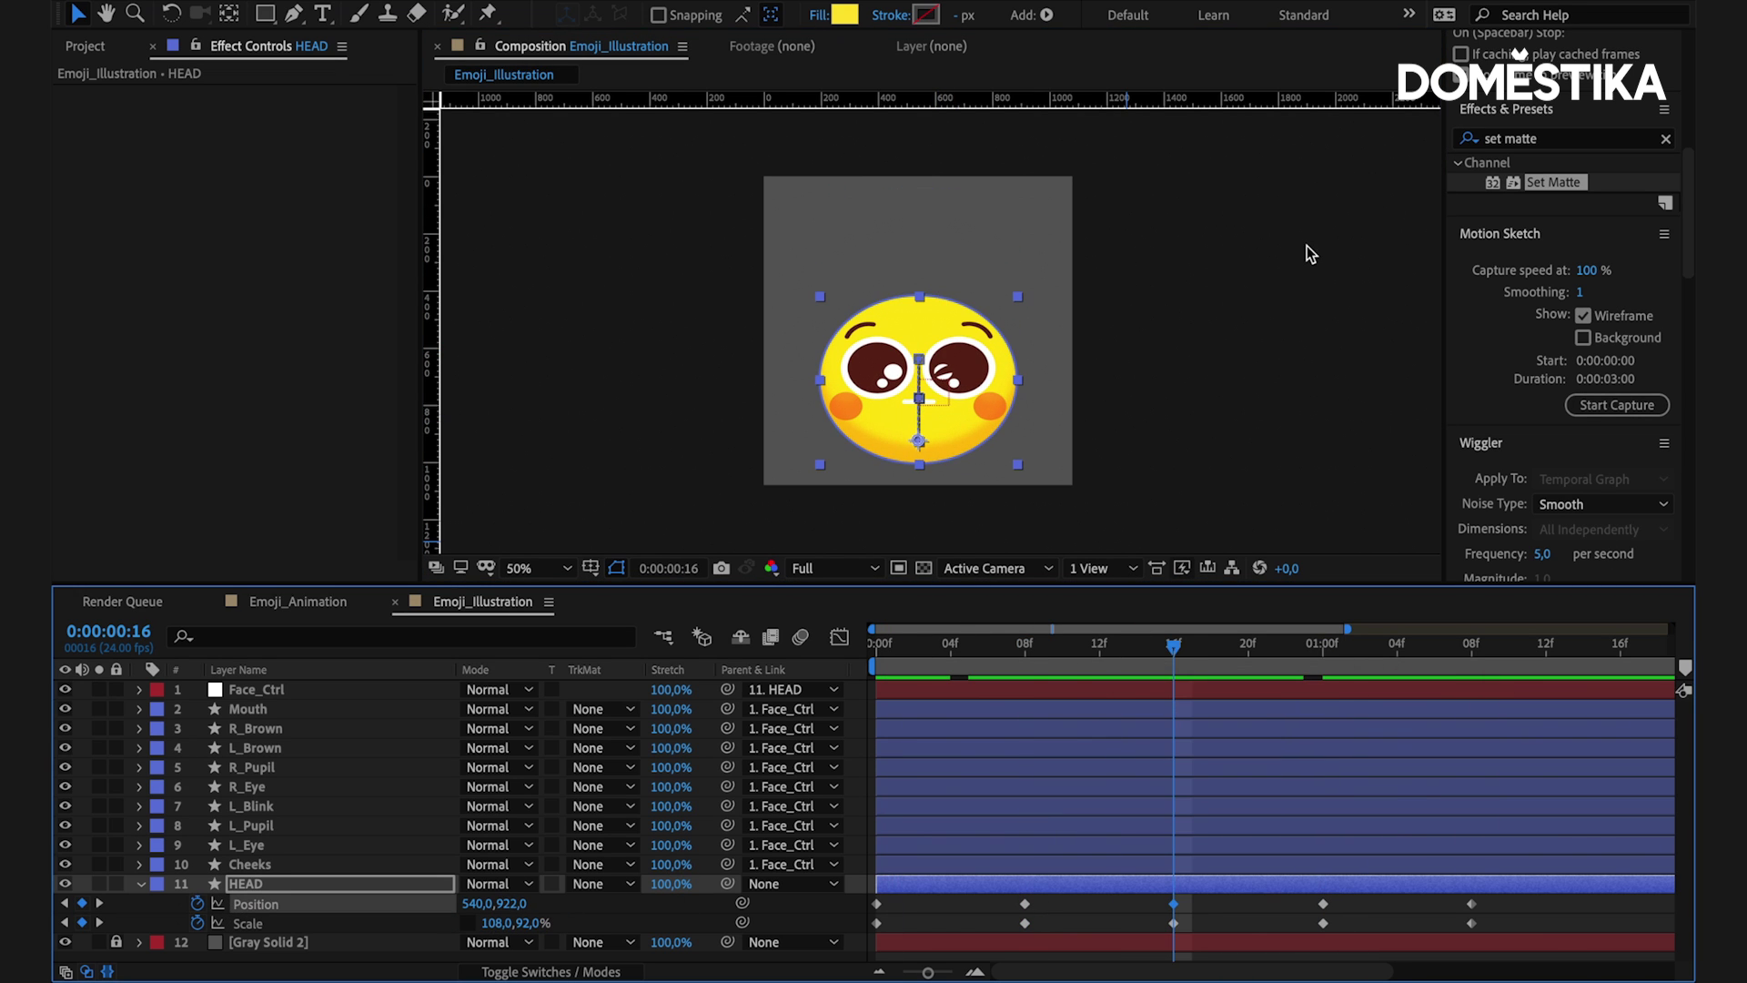
pyautogui.press('space')
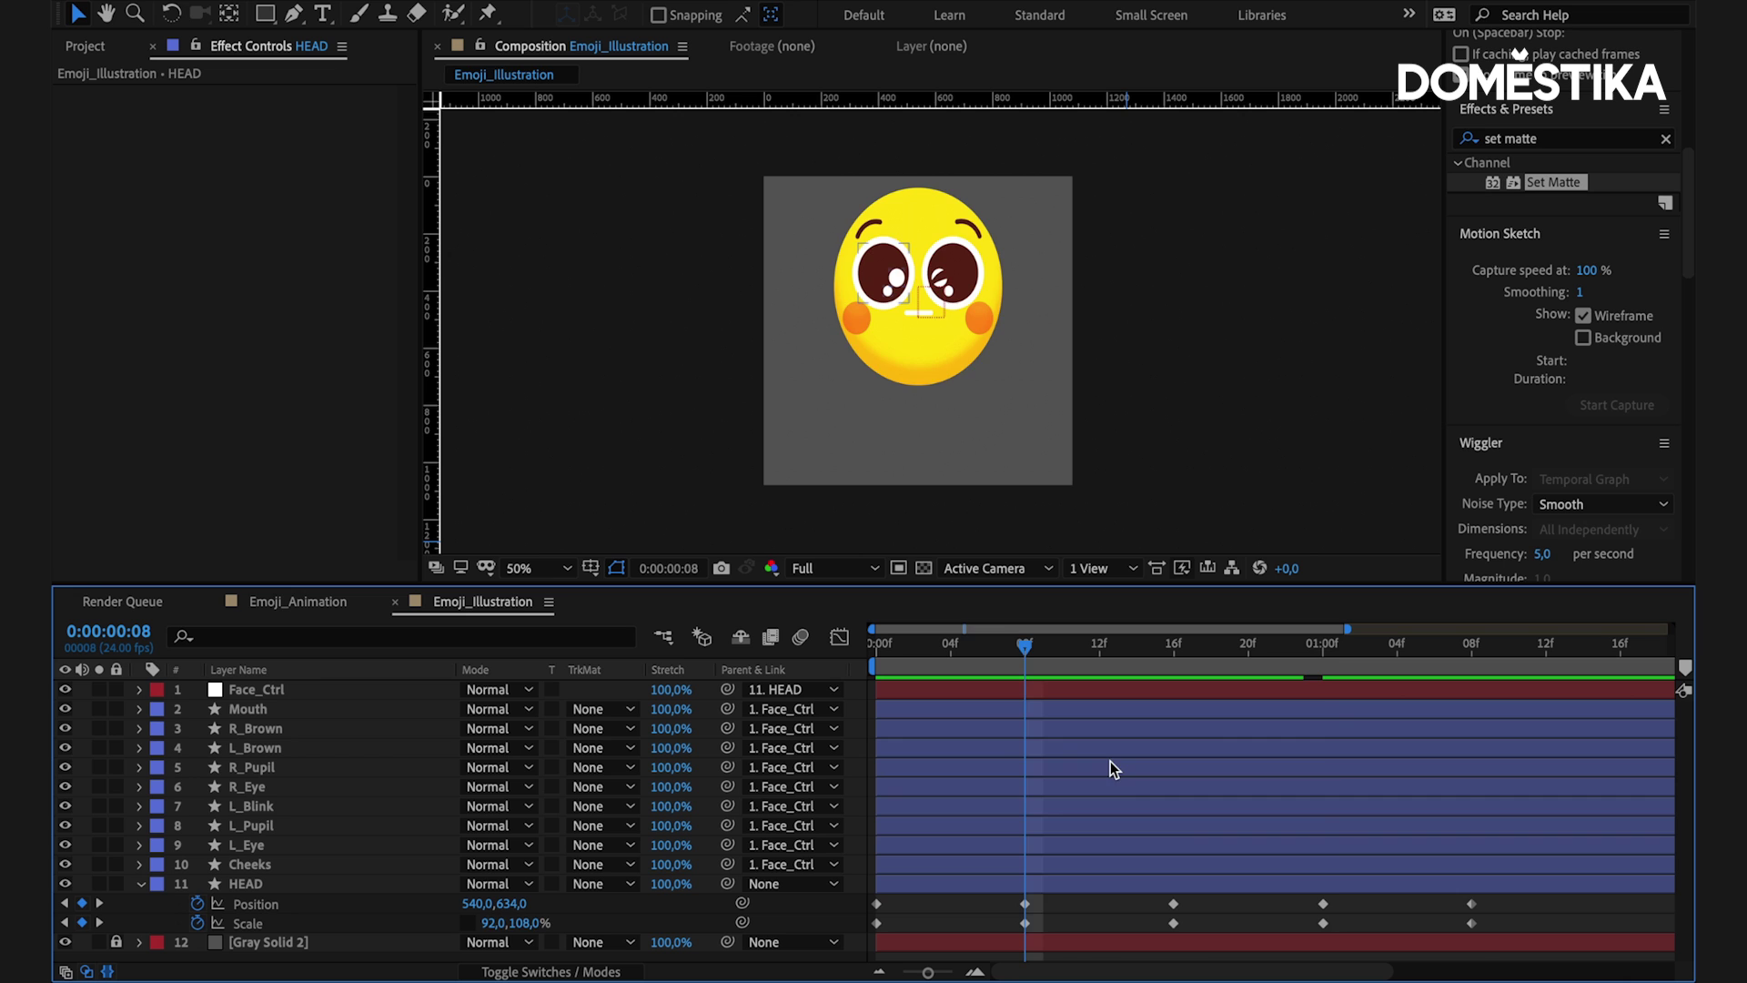
pyautogui.click(1322, 648)
pyautogui.moveTo(1322, 648); pyautogui.dragTo(1615, 663)
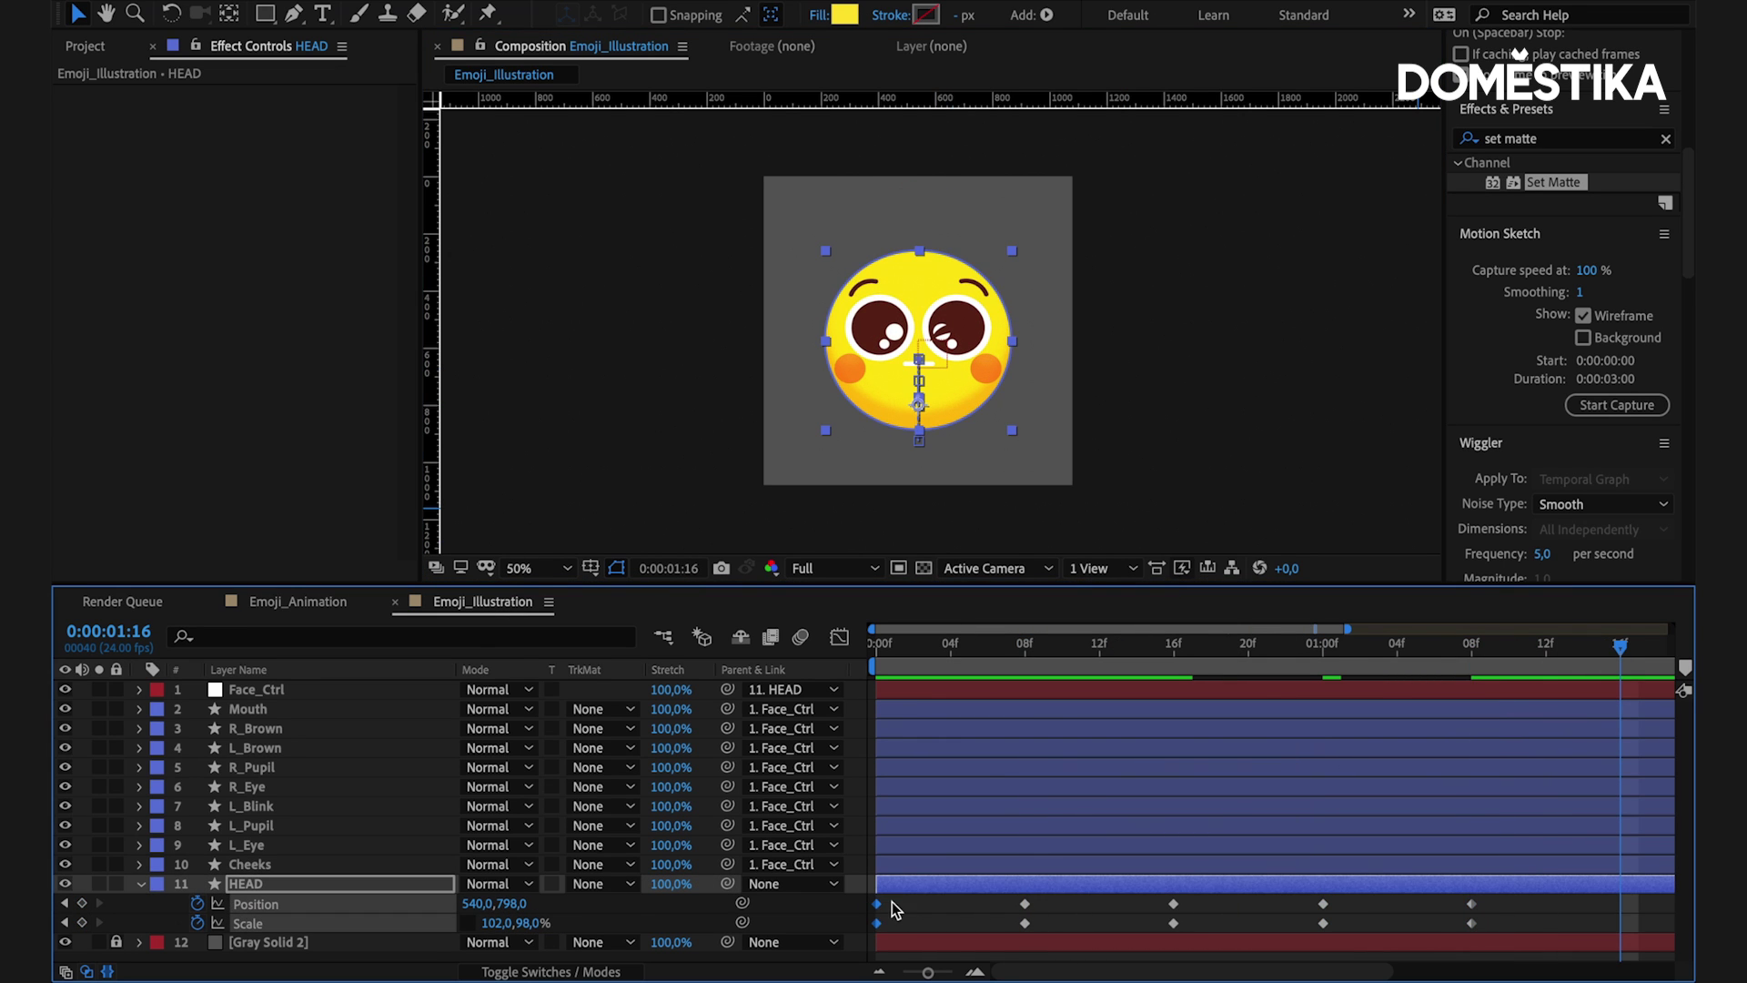
pyautogui.hotkey('ctrl', 'v')
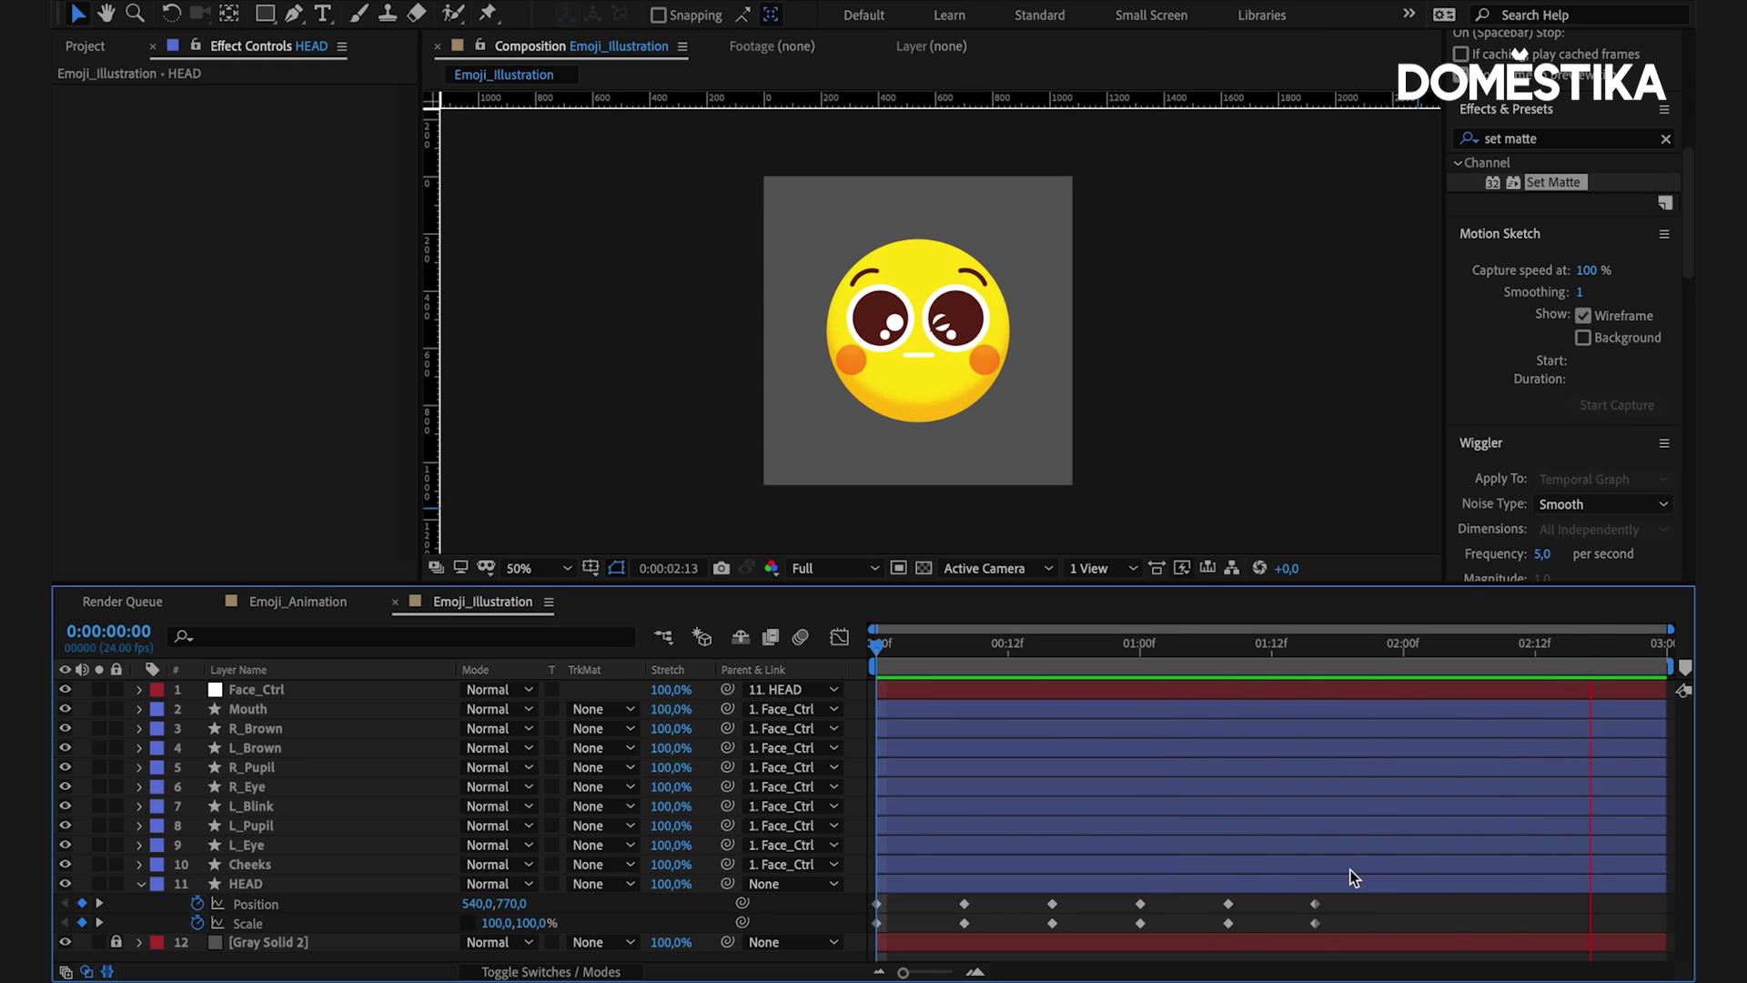
pyautogui.press('space')
# - Apply Easy Ease to all twelve HEAD Position and Scale keyframes and stop the preview
pyautogui.moveTo(1352, 899); pyautogui.dragTo(870, 933)
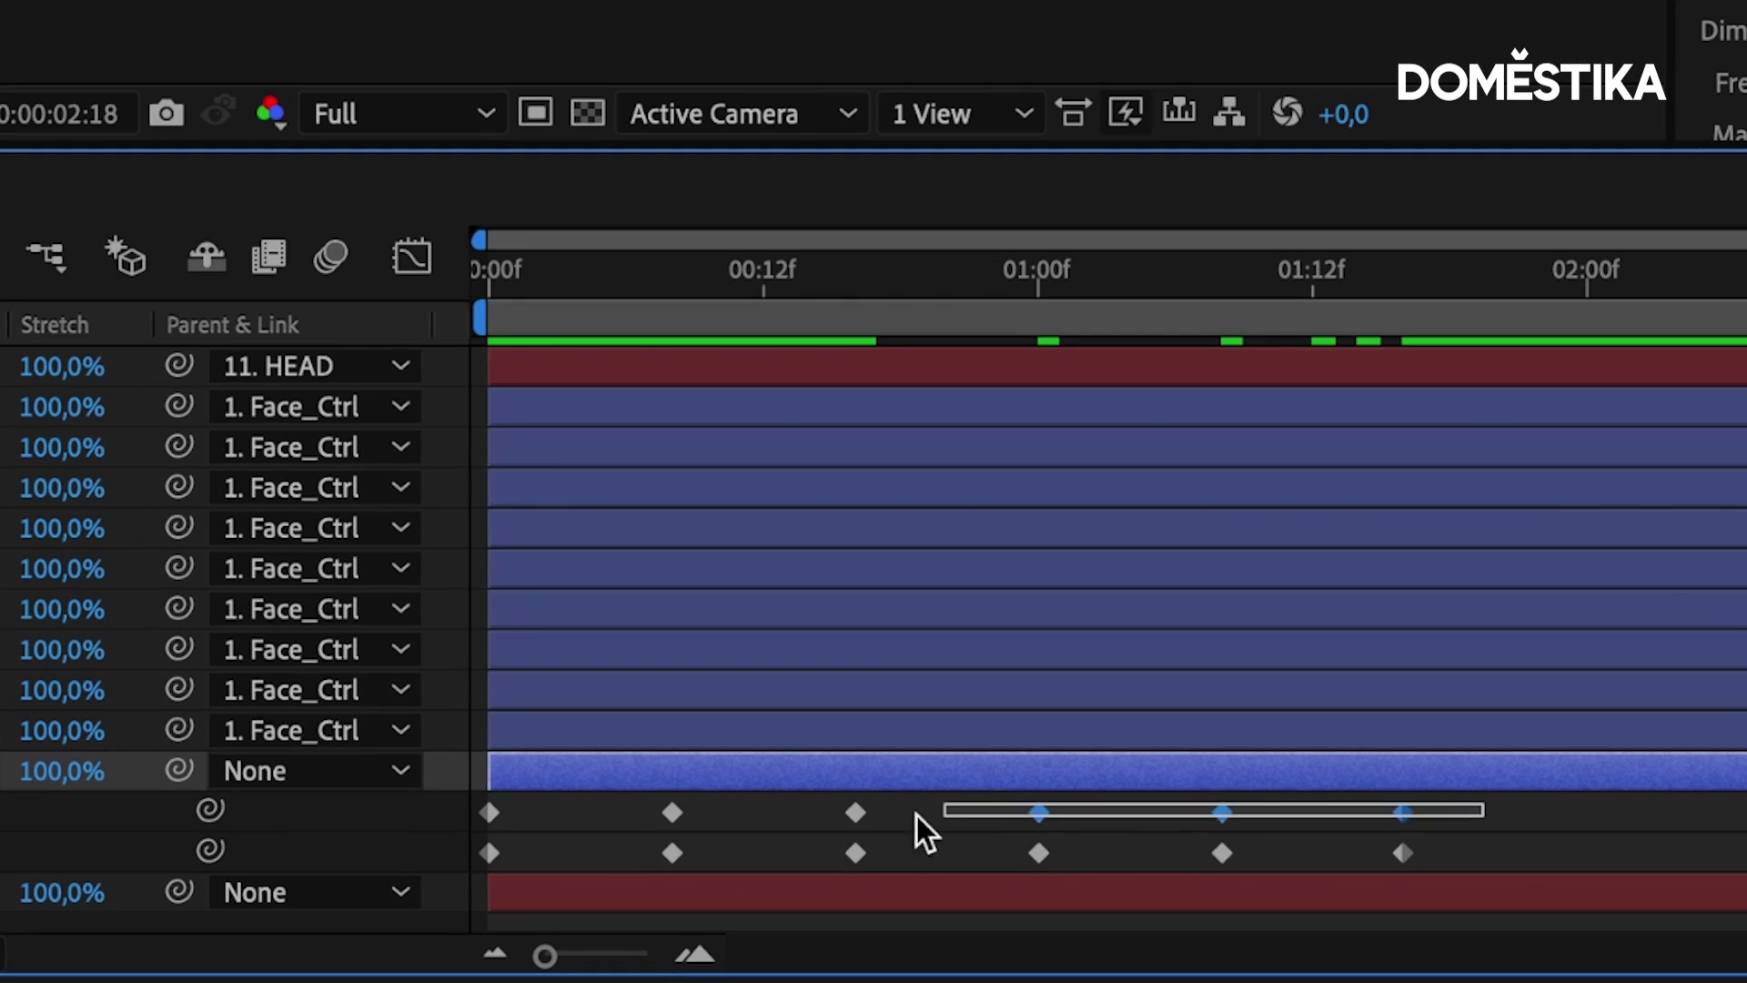
pyautogui.rightClick(487, 854)
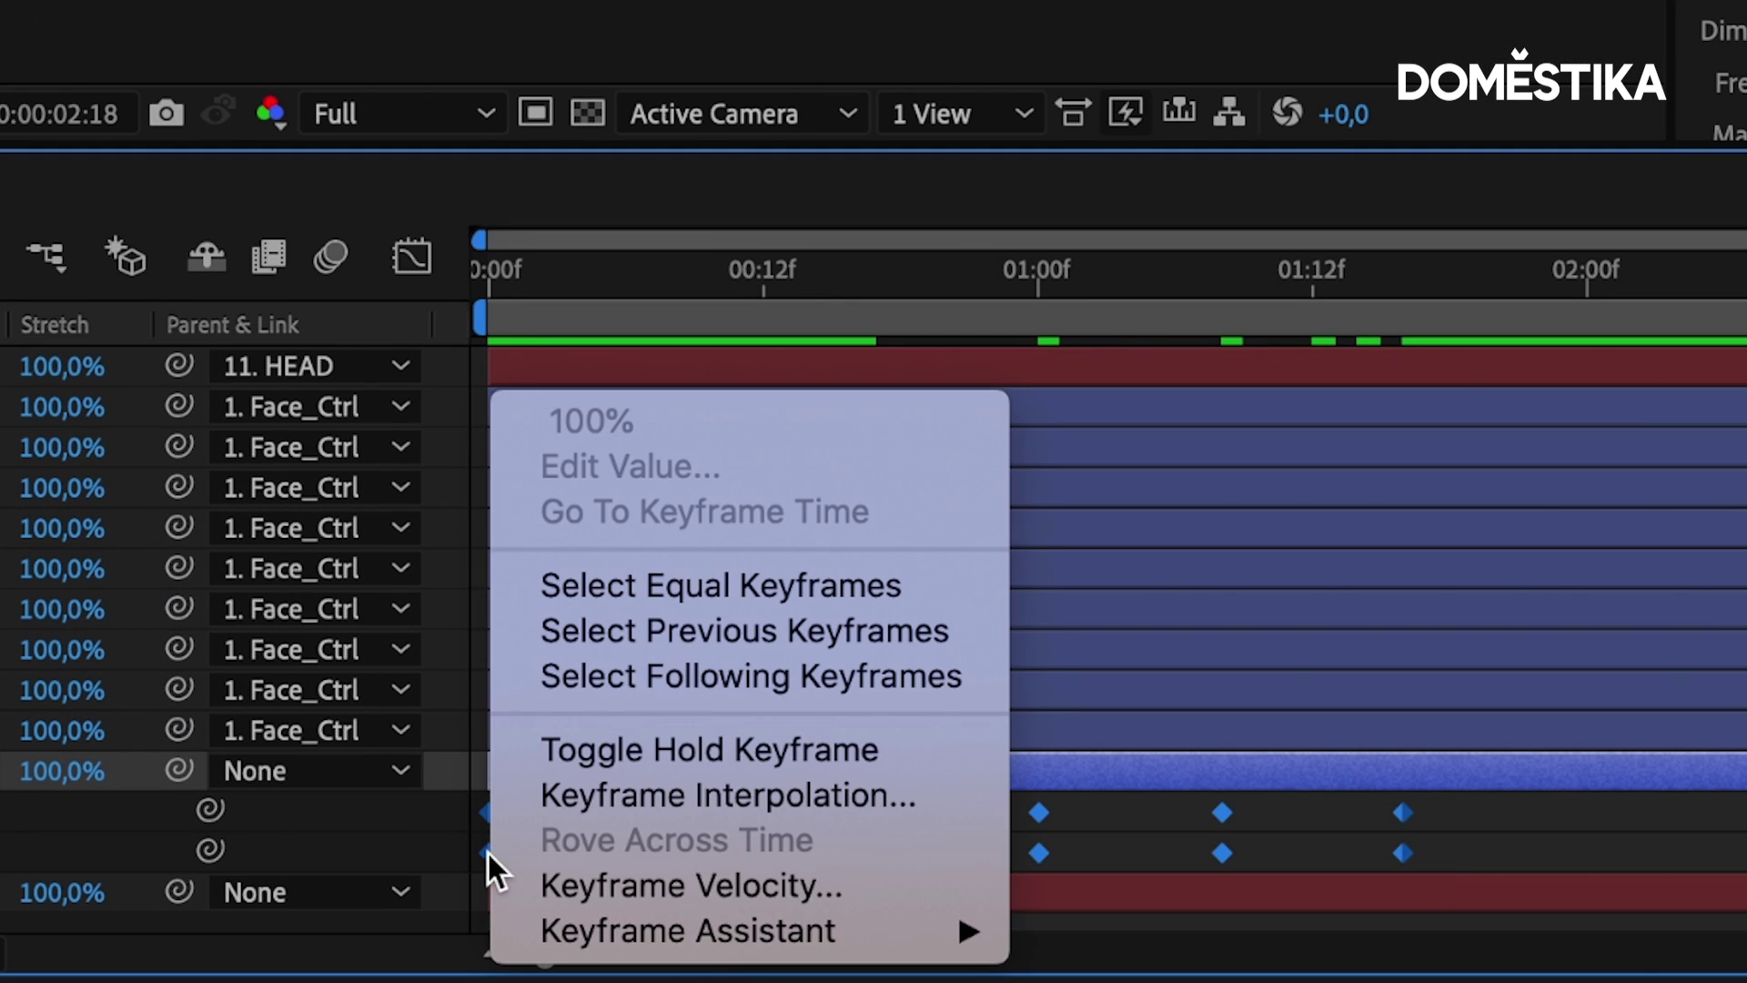
pyautogui.moveTo(675, 926)
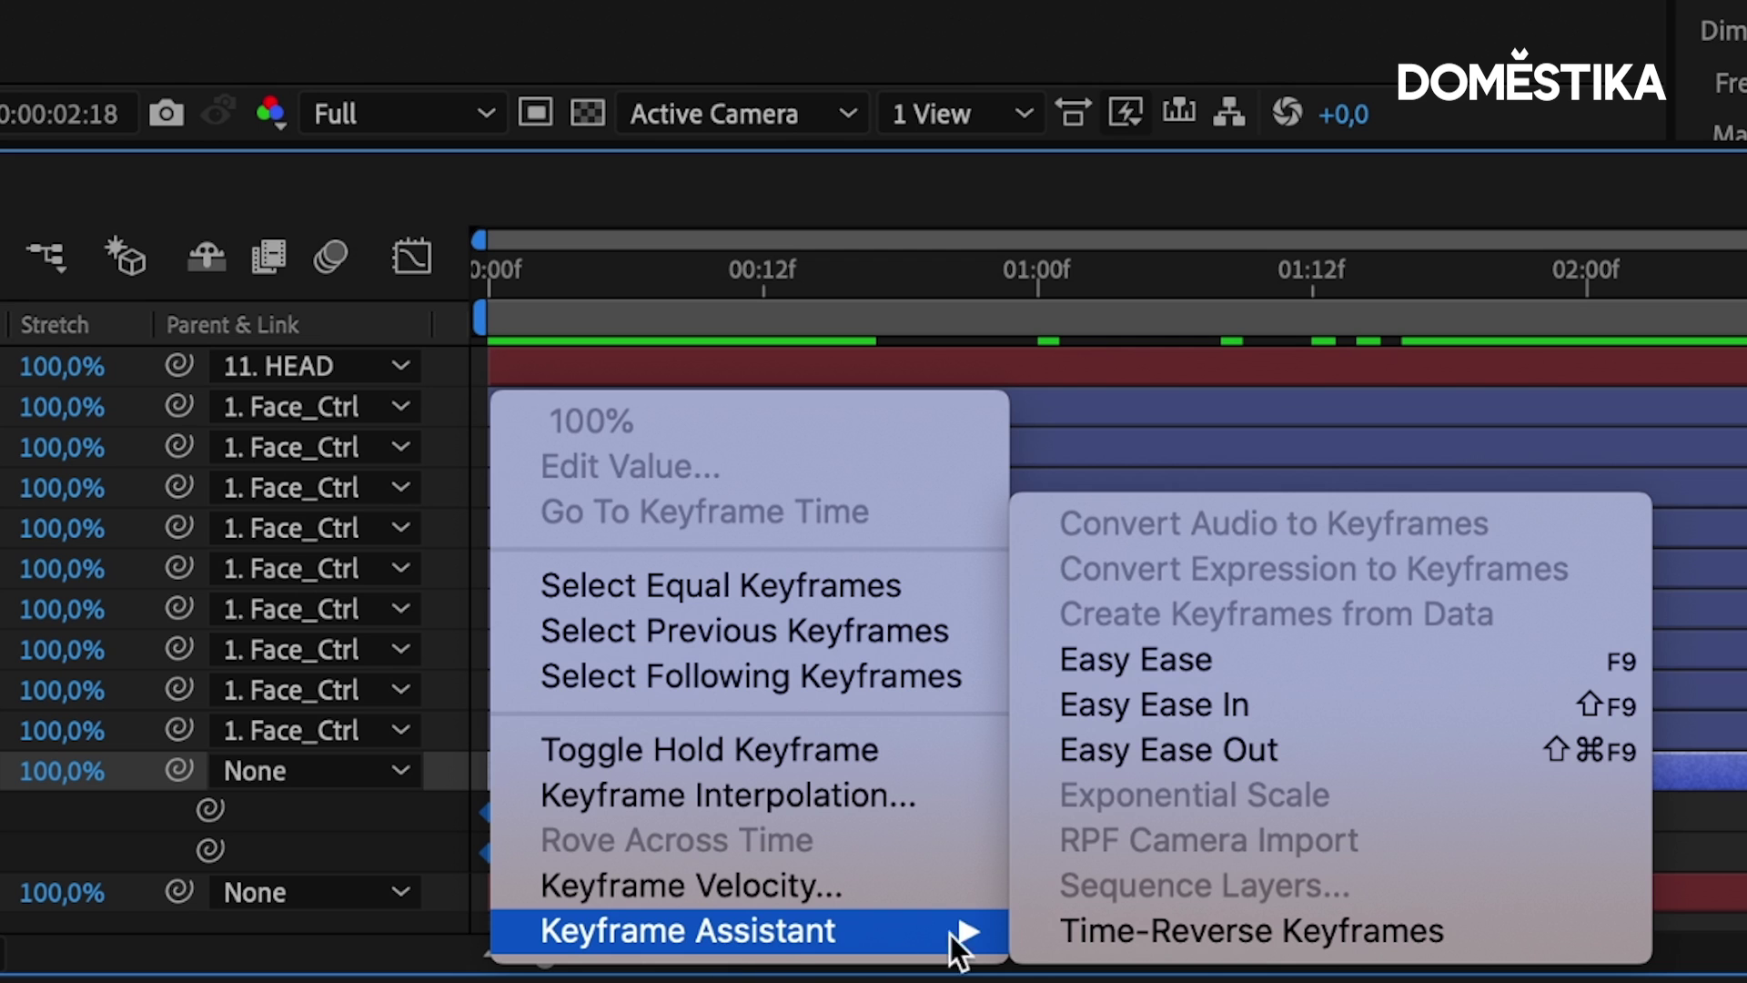
pyautogui.click(1232, 664)
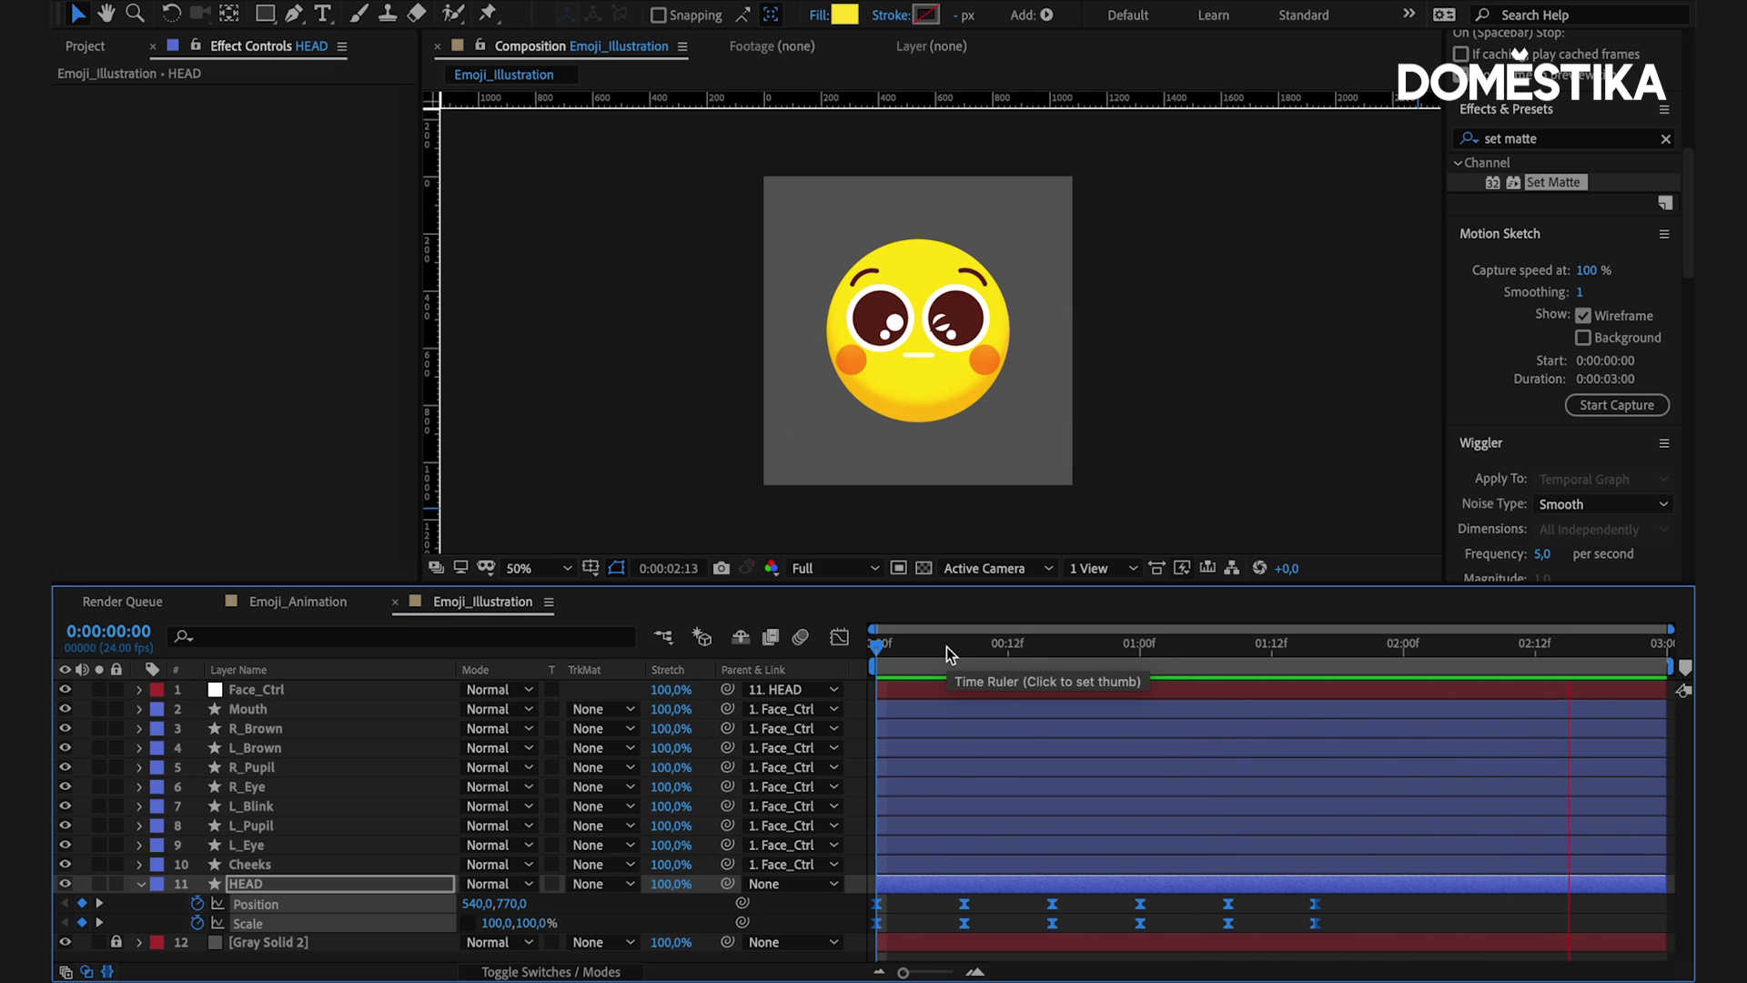
pyautogui.press('space')
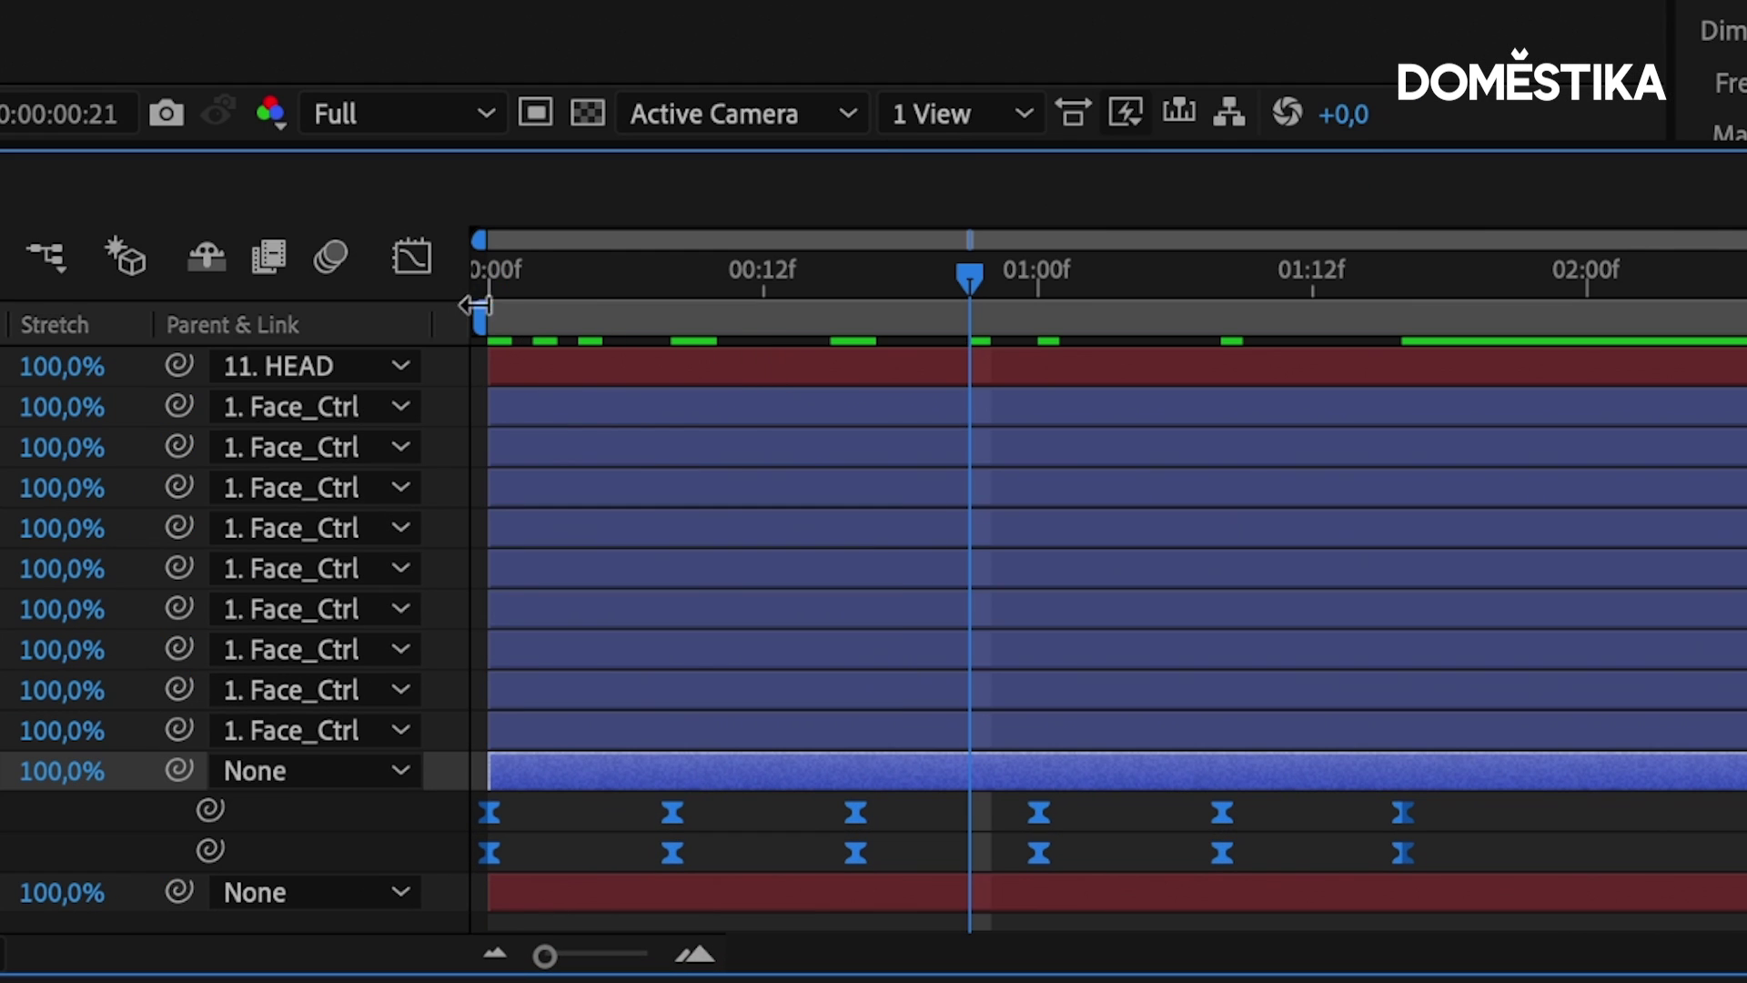
# - In the Graph Editor, raise the keyframe influence to about 50–57% for steep speed peaks
pyautogui.click(412, 264)
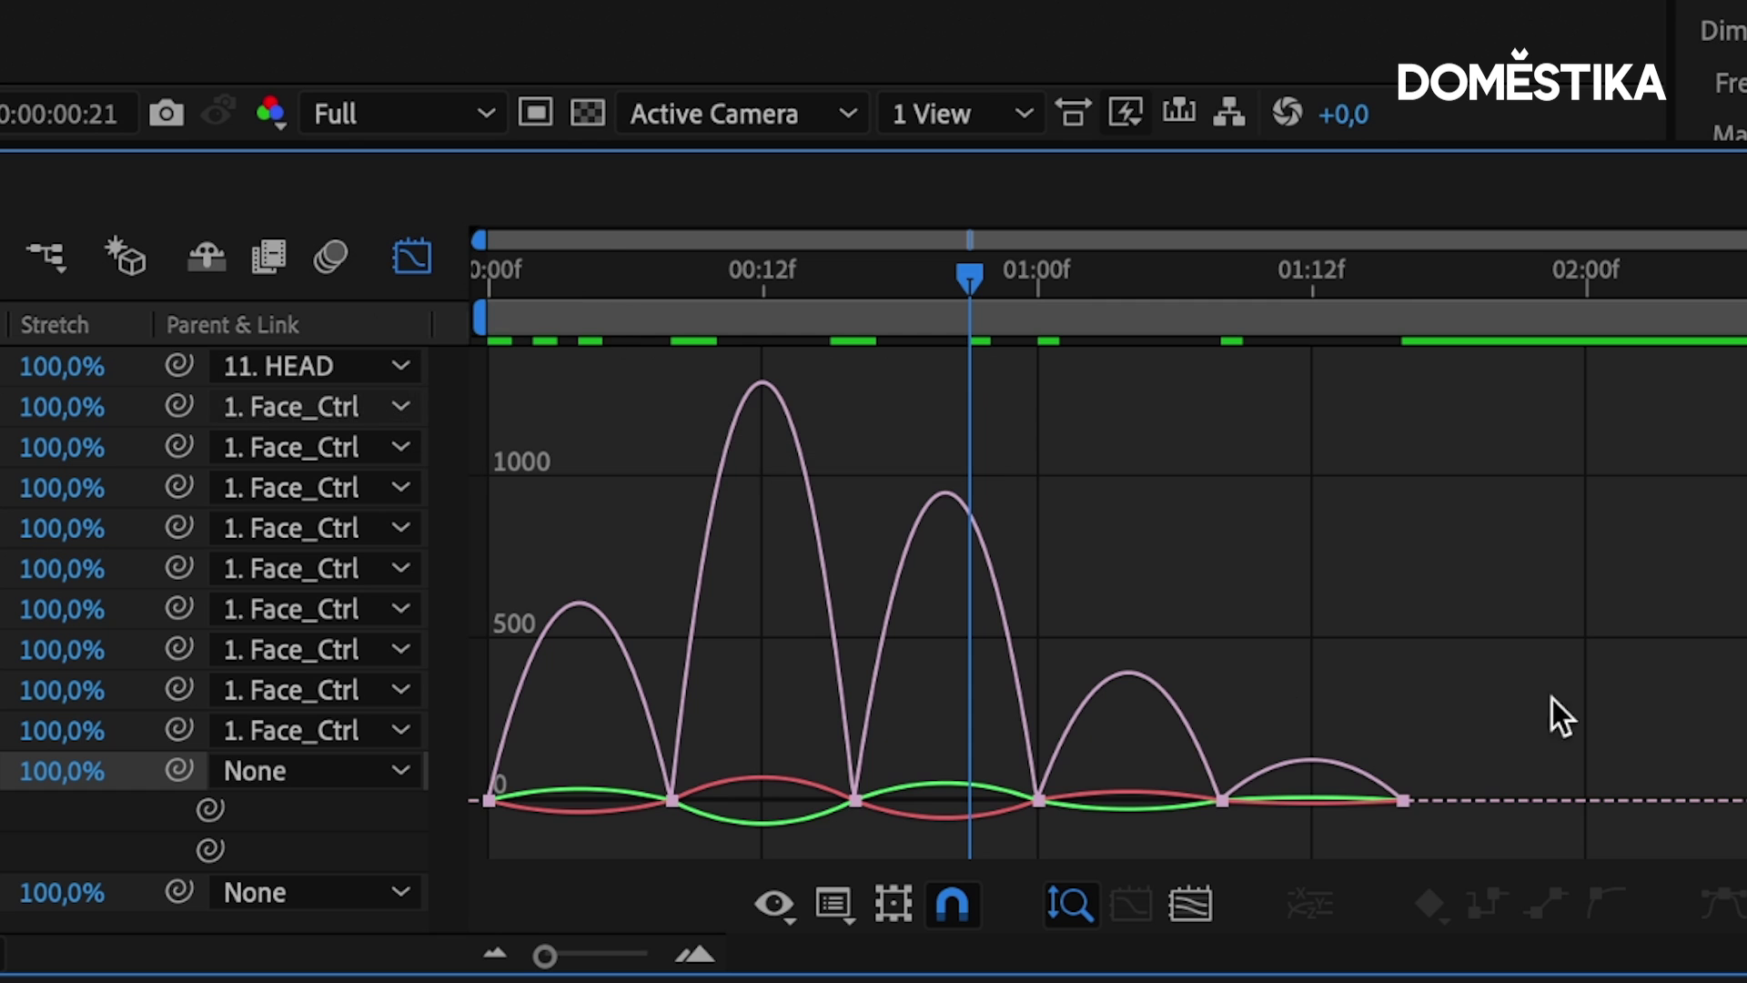
pyautogui.moveTo(1547, 714); pyautogui.dragTo(460, 850)
pyautogui.moveTo(517, 796); pyautogui.dragTo(533, 805)
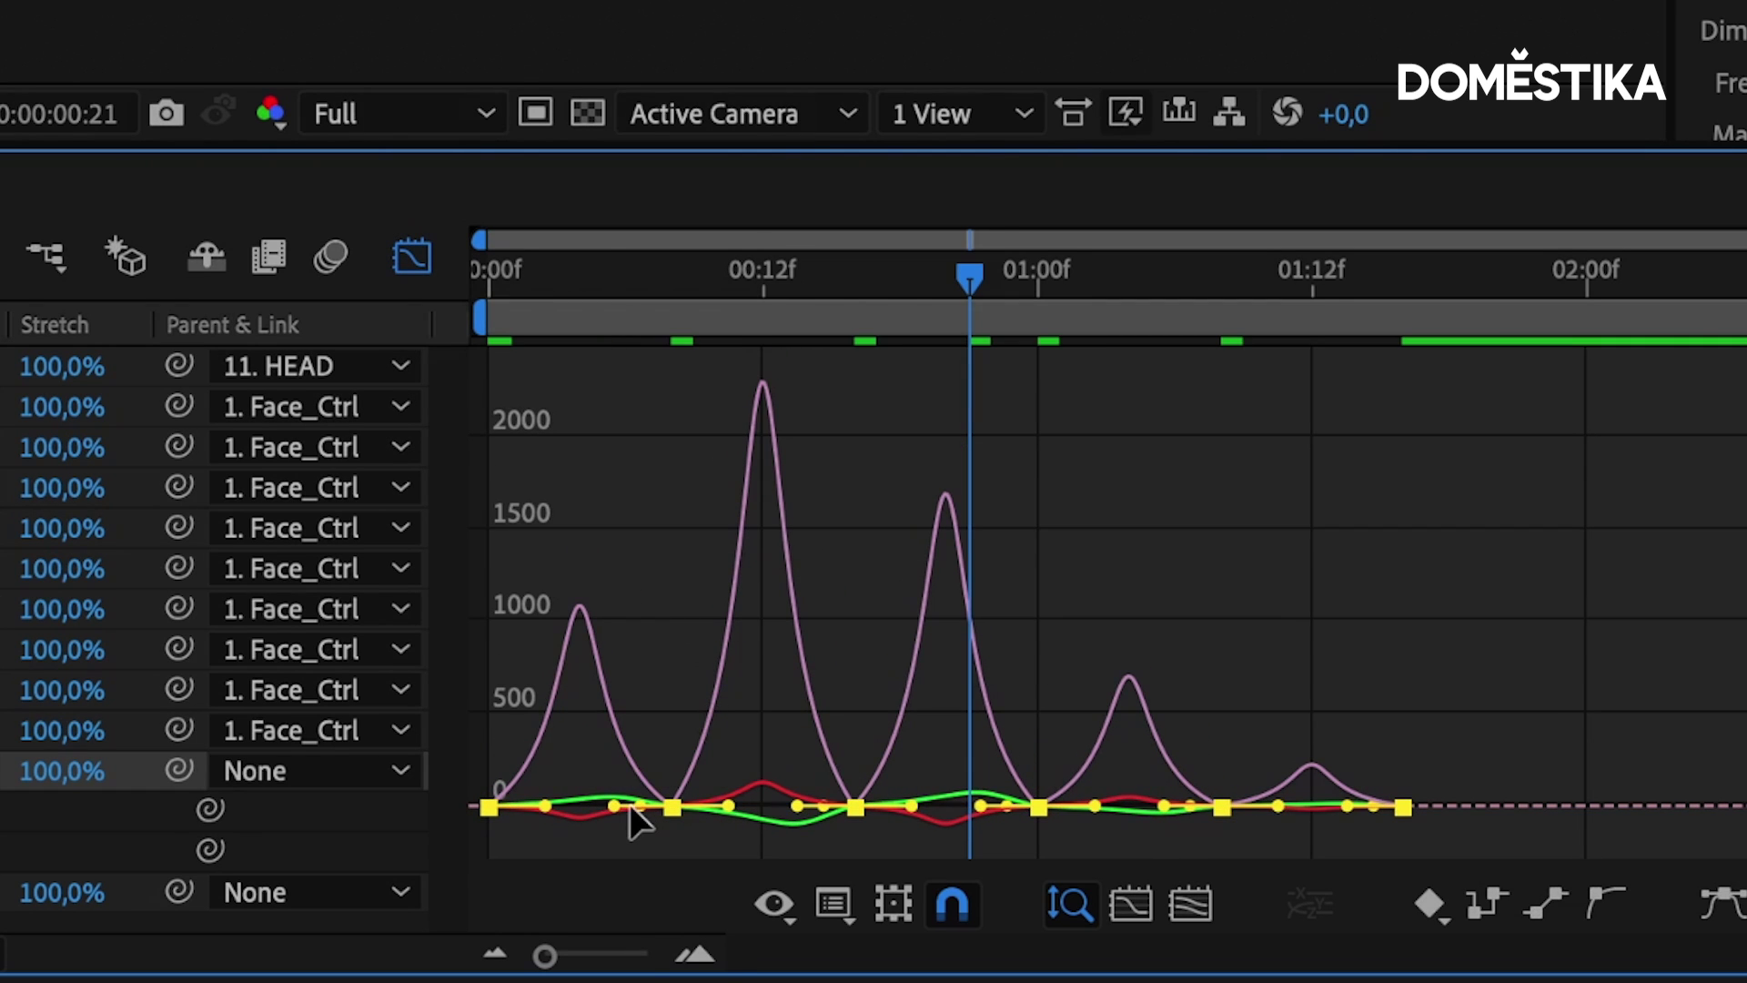
pyautogui.moveTo(631, 805); pyautogui.dragTo(617, 808)
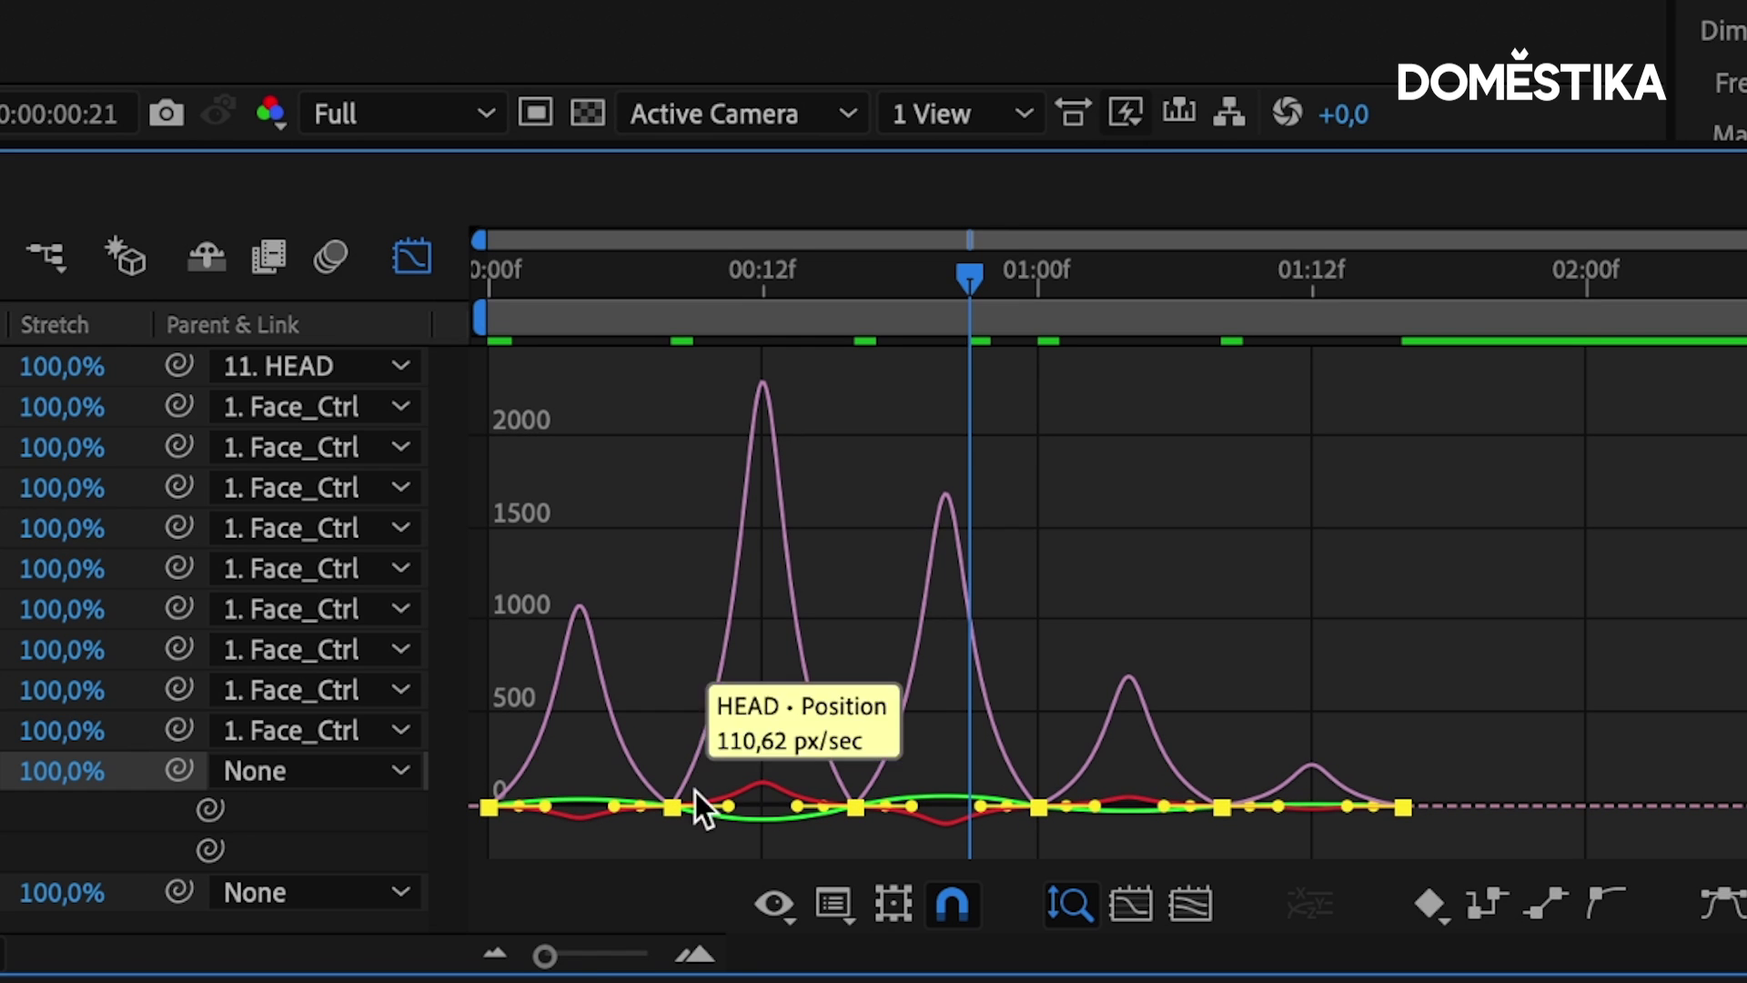
pyautogui.hotkey('shift', 'F3')
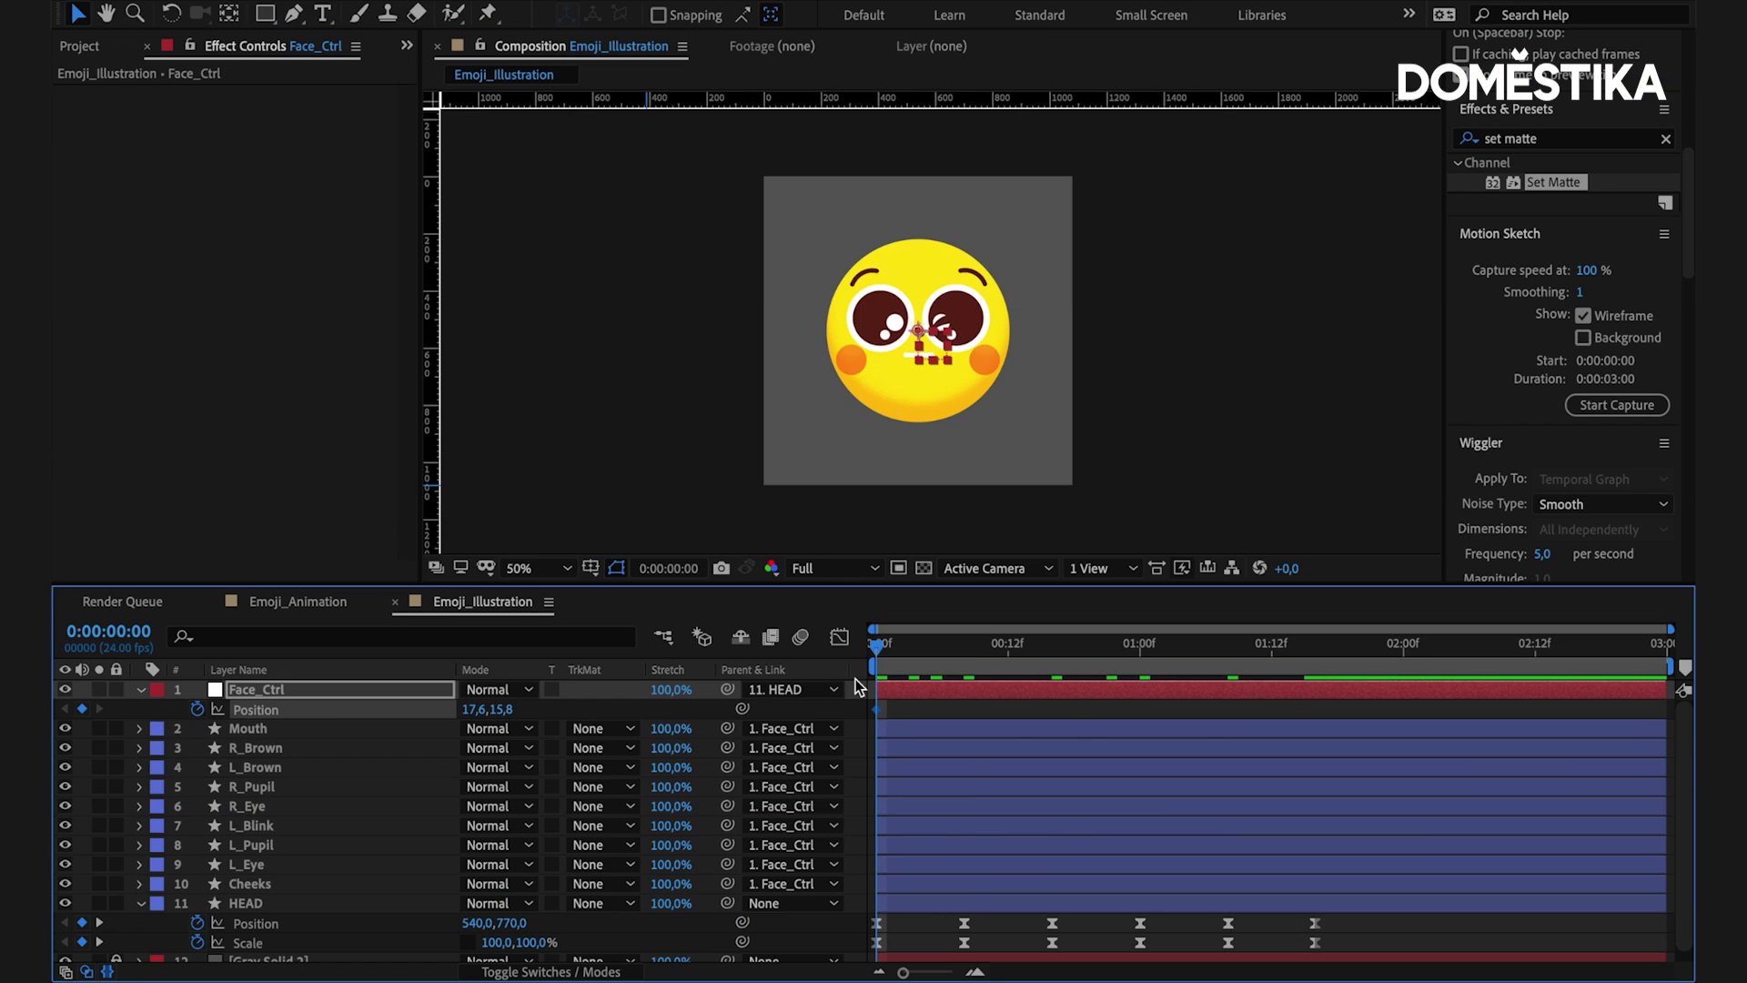
# - Add Face_Ctrl Position keyframes at each head-bounce keyframe time
pyautogui.click(1052, 644)
pyautogui.hotkey('alt', 'shift', 'p')
pyautogui.click(1140, 645)
pyautogui.hotkey('alt', 'shift', 'p')
pyautogui.click(1228, 644)
pyautogui.click(1313, 648)
pyautogui.moveTo(1313, 648); pyautogui.dragTo(860, 662)
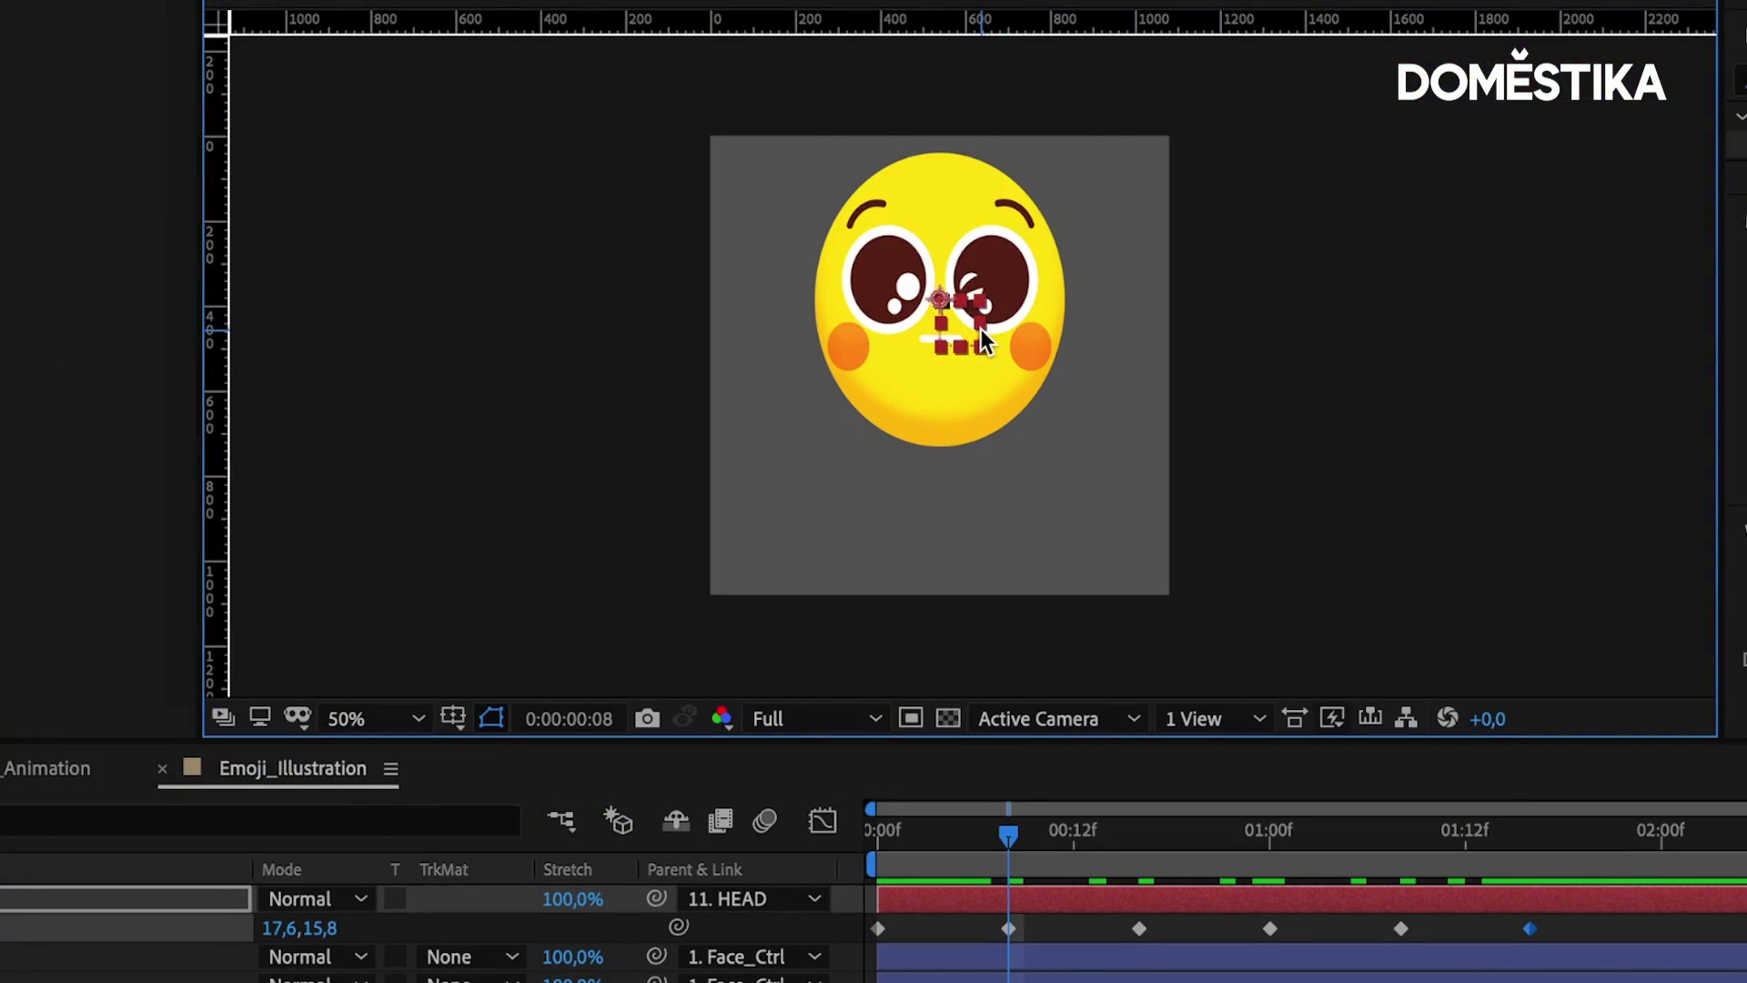
# - Raise the face at frame 8, lower it at frame 16, and nudge it at 01:08
pyautogui.moveTo(959, 335); pyautogui.dragTo(958, 302)
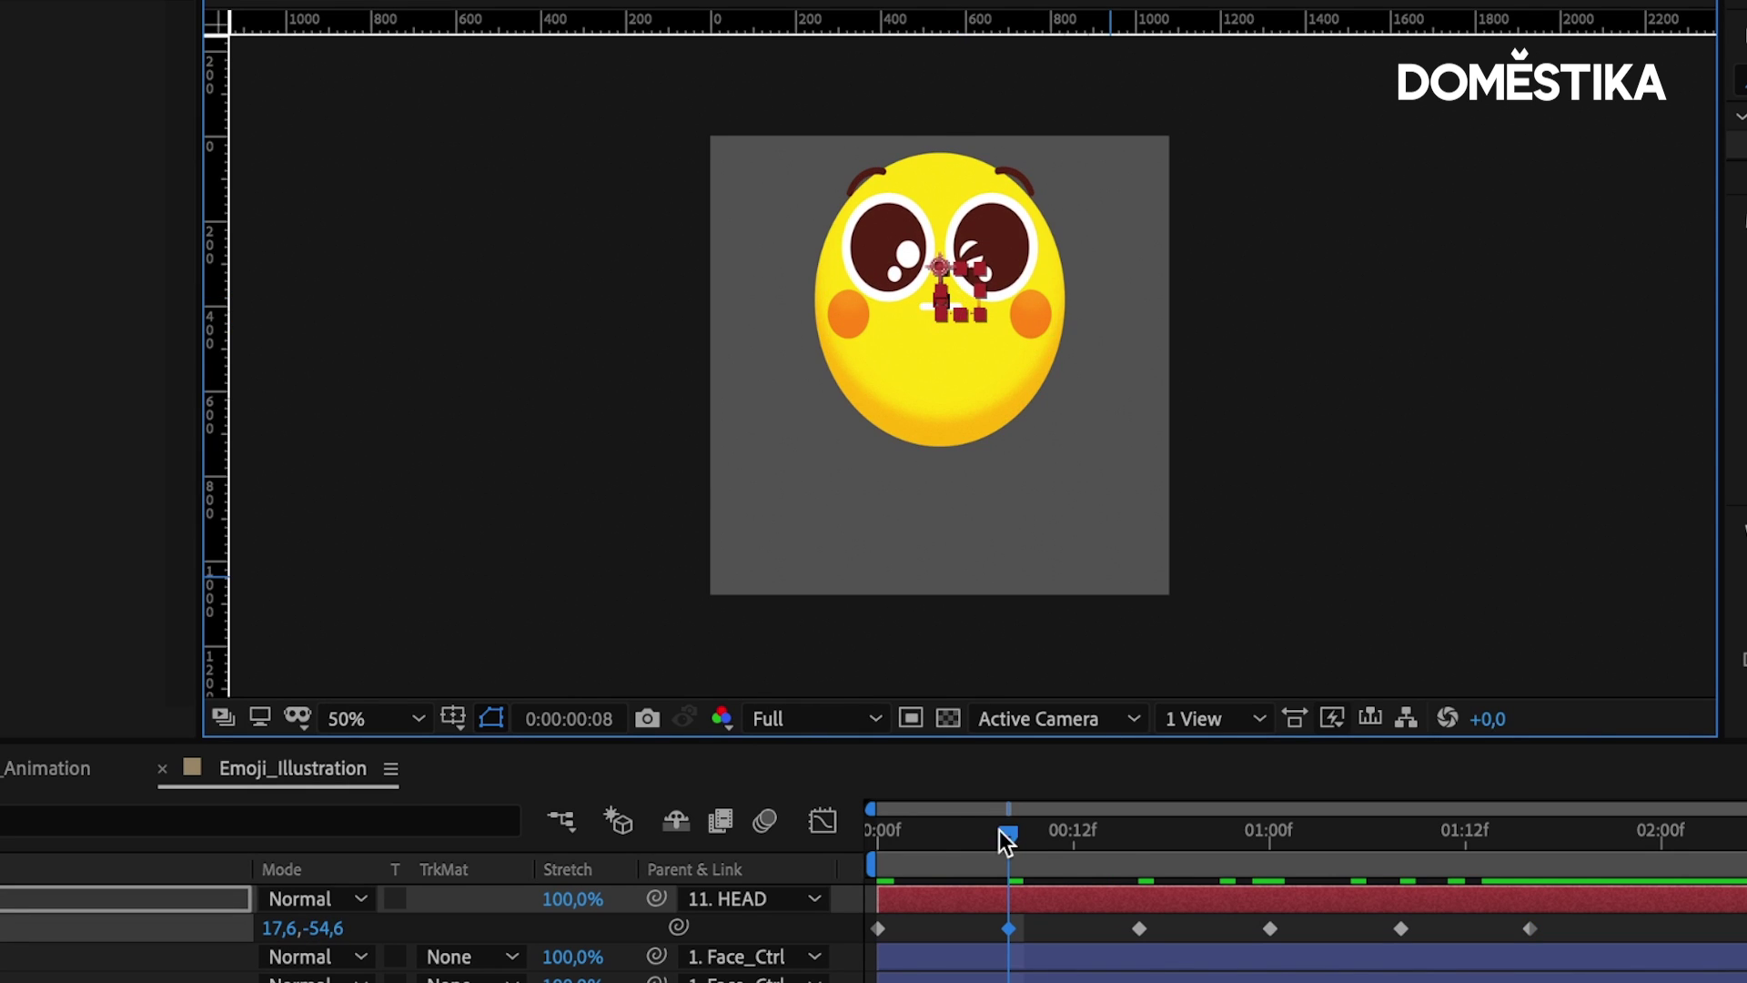
pyautogui.moveTo(1003, 835); pyautogui.dragTo(1139, 835)
pyautogui.moveTo(991, 565); pyautogui.dragTo(991, 609)
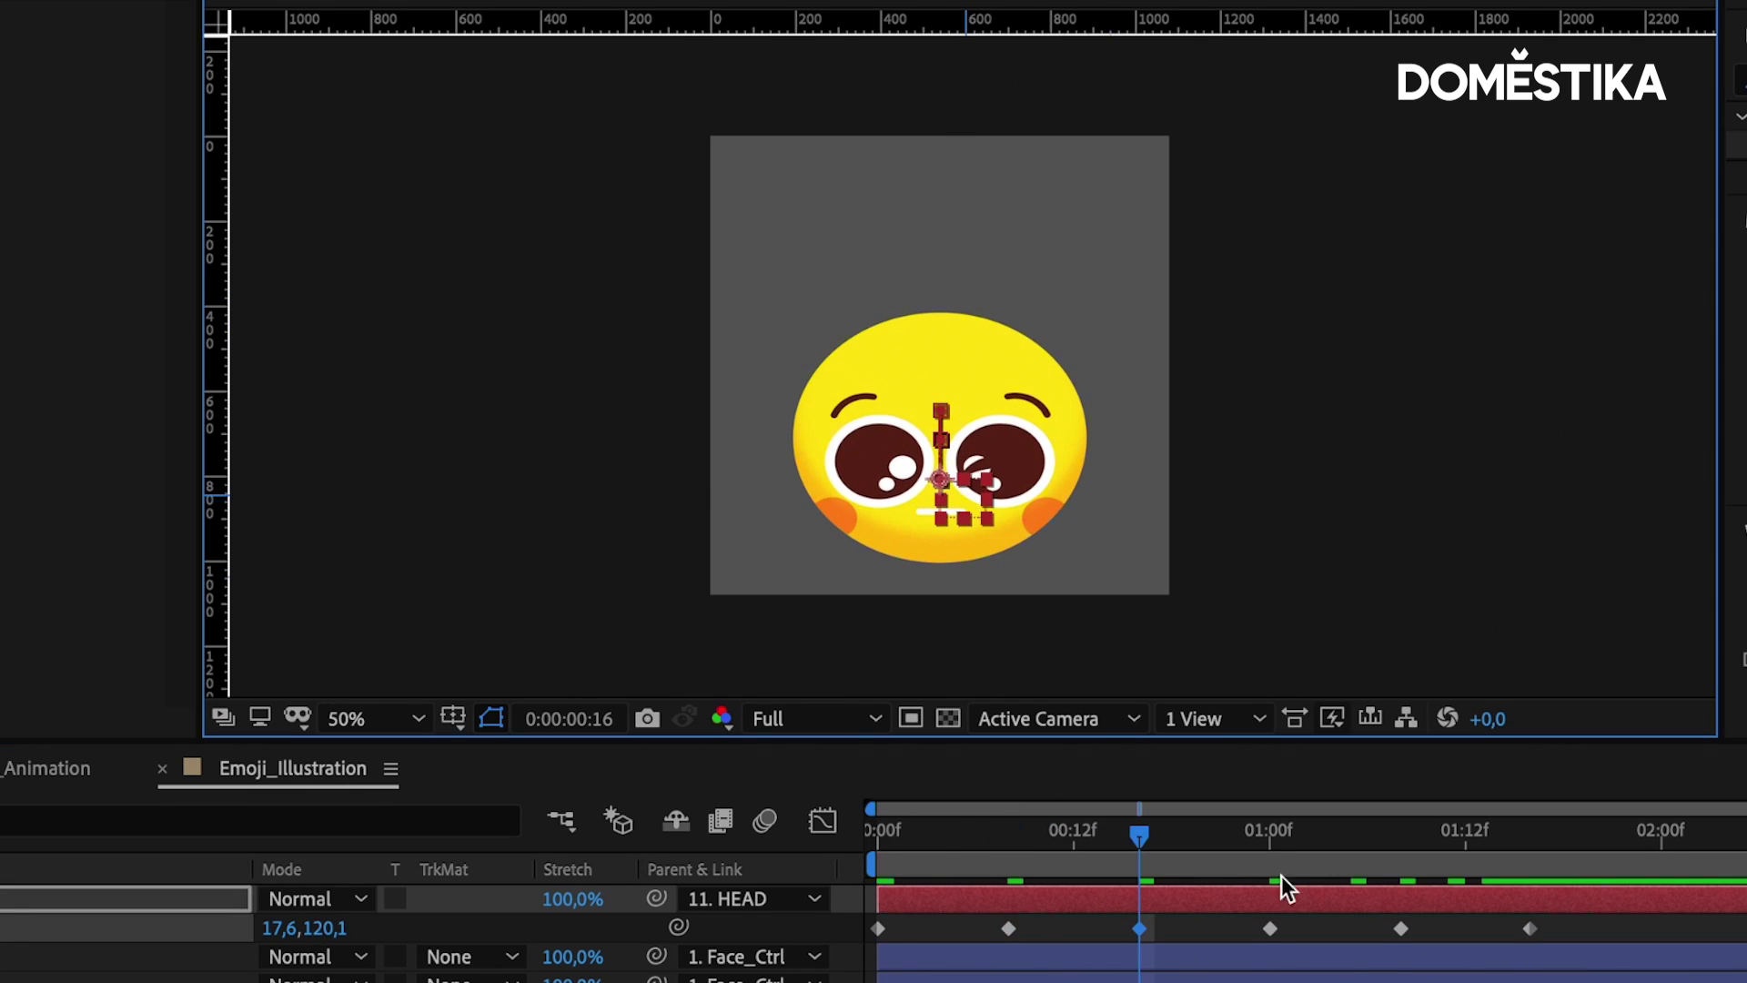
pyautogui.moveTo(1274, 836); pyautogui.dragTo(1401, 835)
pyautogui.moveTo(964, 455); pyautogui.dragTo(964, 439)
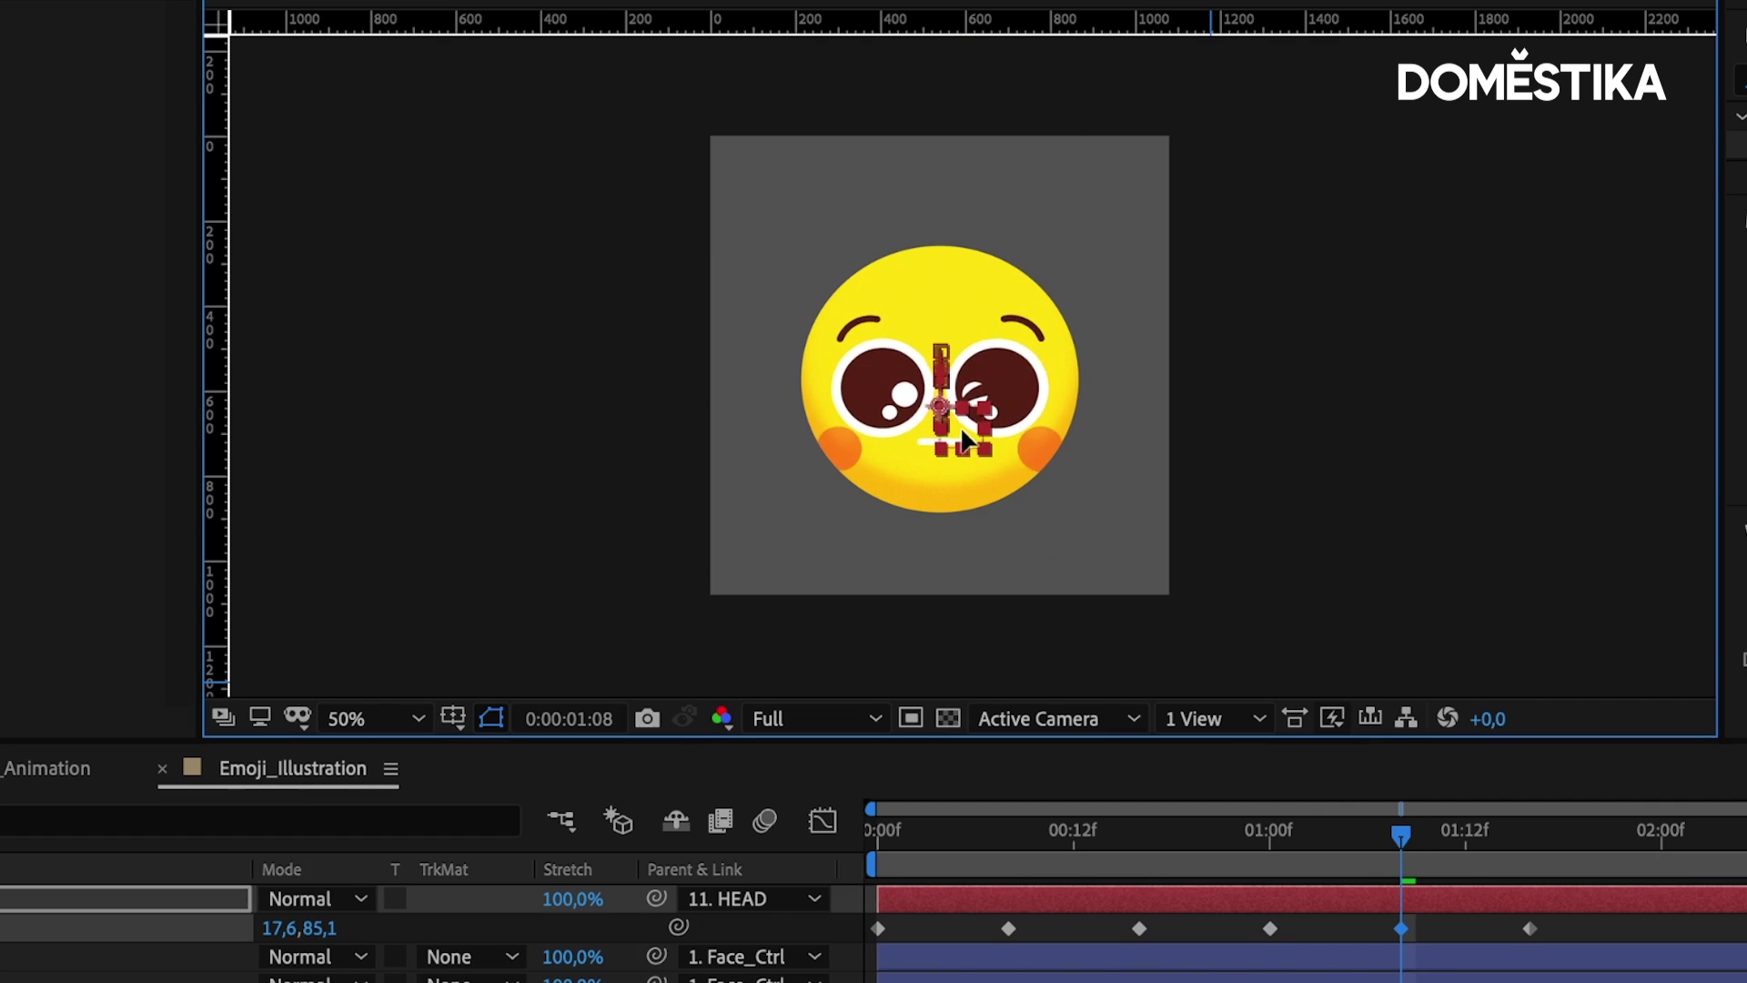
pyautogui.press('k')
pyautogui.moveTo(1629, 579); pyautogui.dragTo(933, 543)
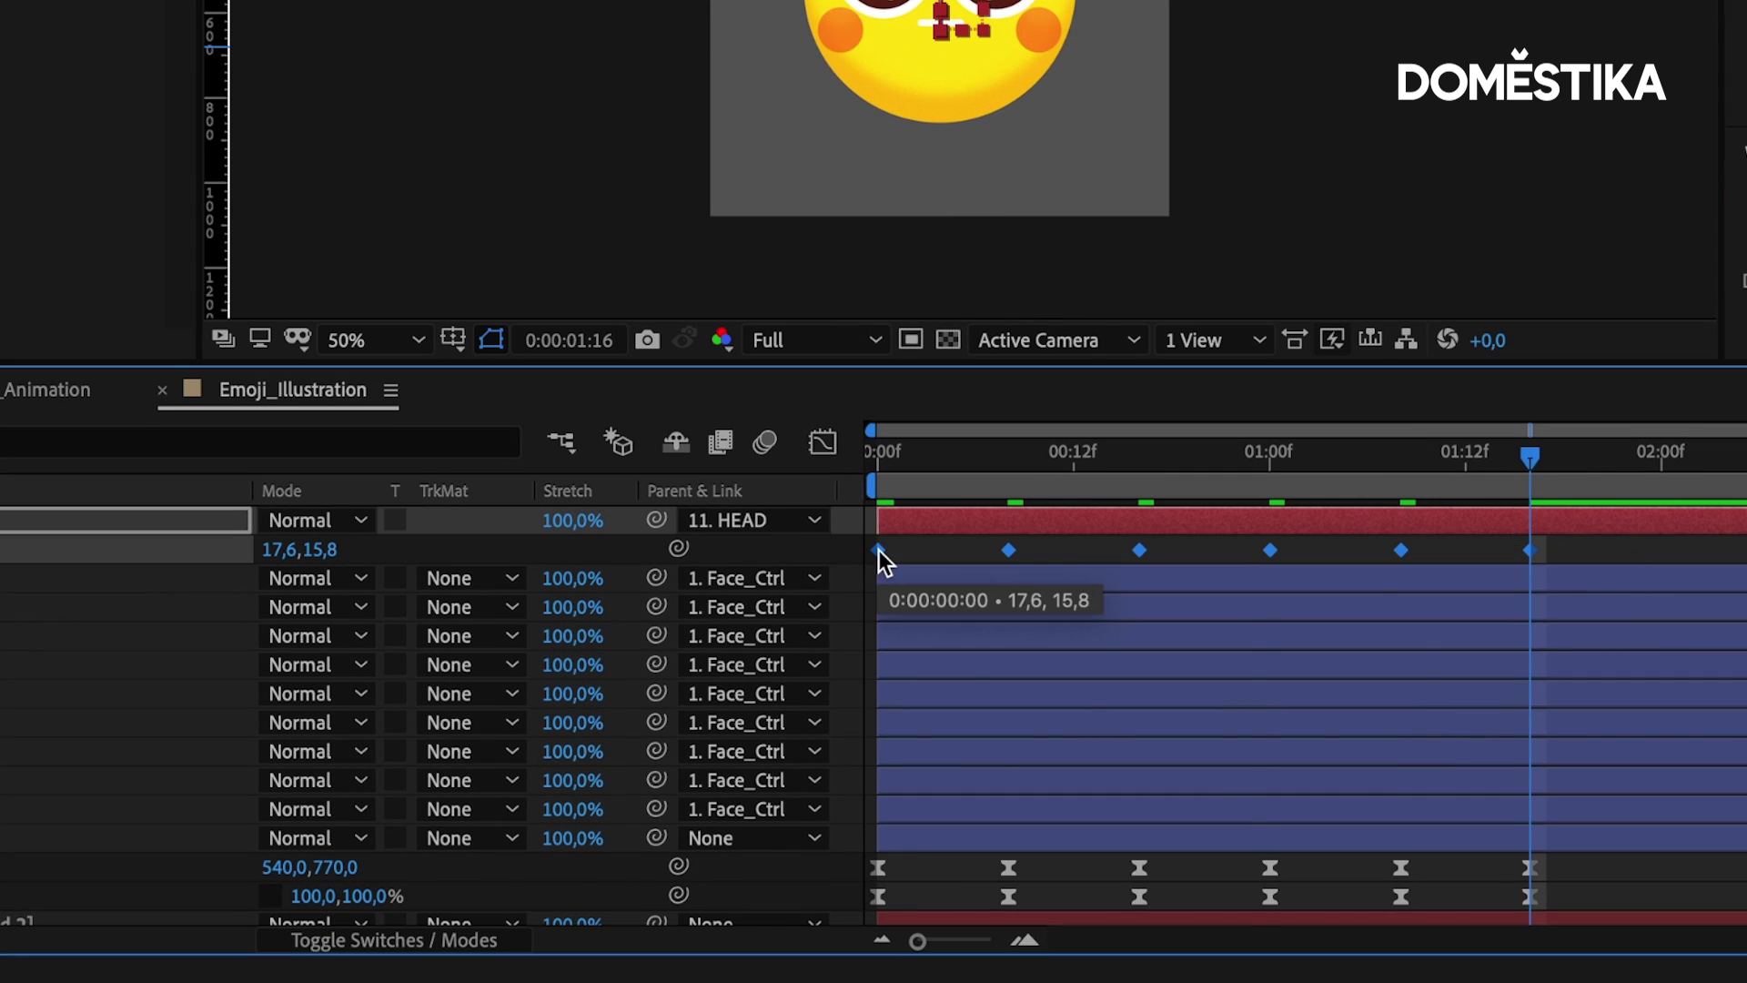
# - Apply Easy Ease to Face_Ctrl's six Position keyframes and preview from the start
pyautogui.rightClick(879, 552)
pyautogui.moveTo(1195, 923)
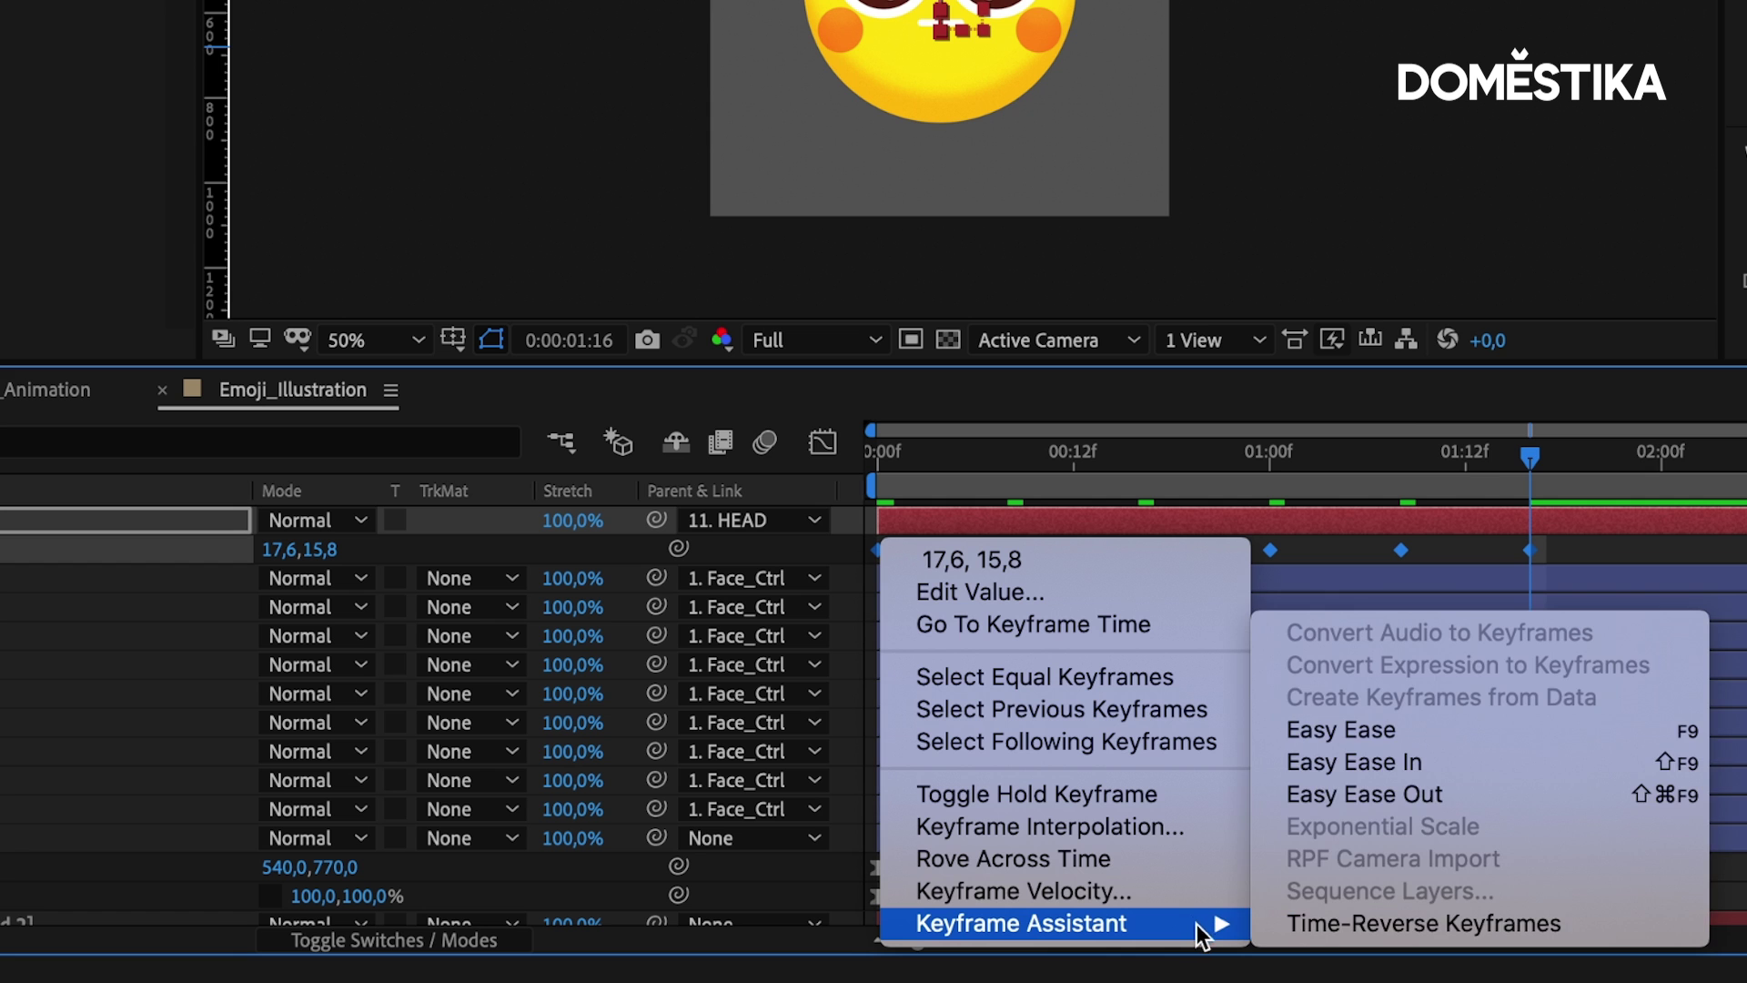
pyautogui.click(1423, 728)
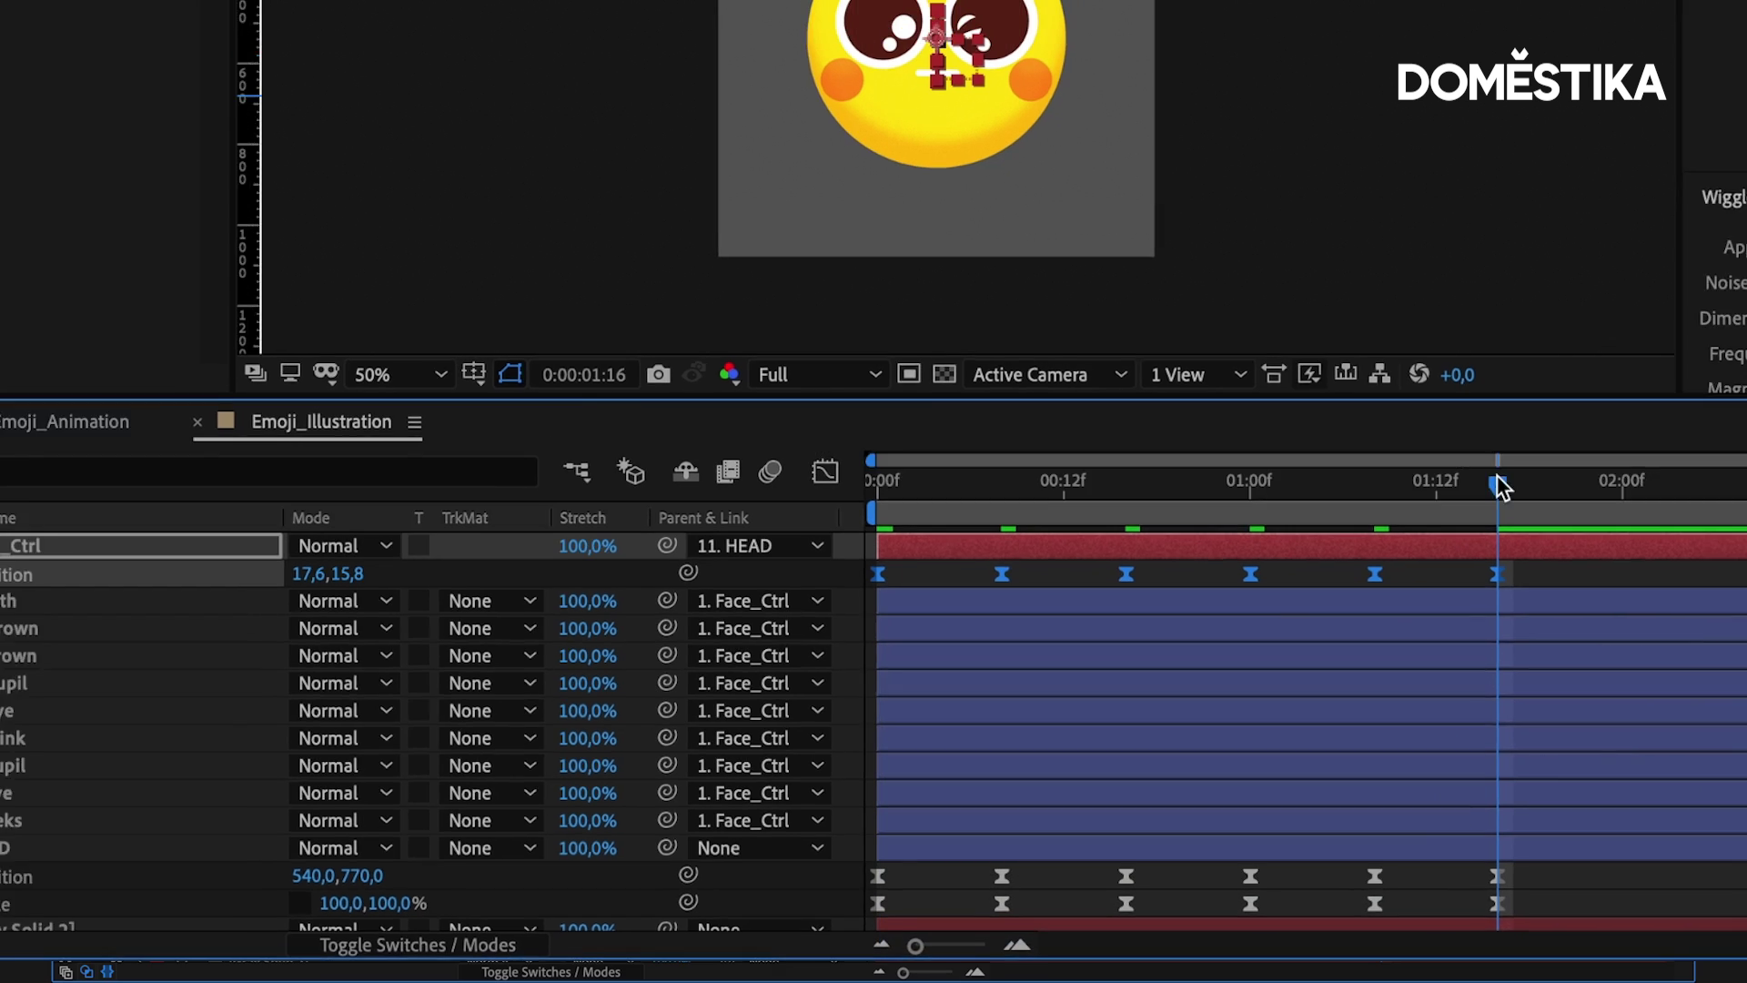
pyautogui.moveTo(1392, 642); pyautogui.dragTo(777, 654)
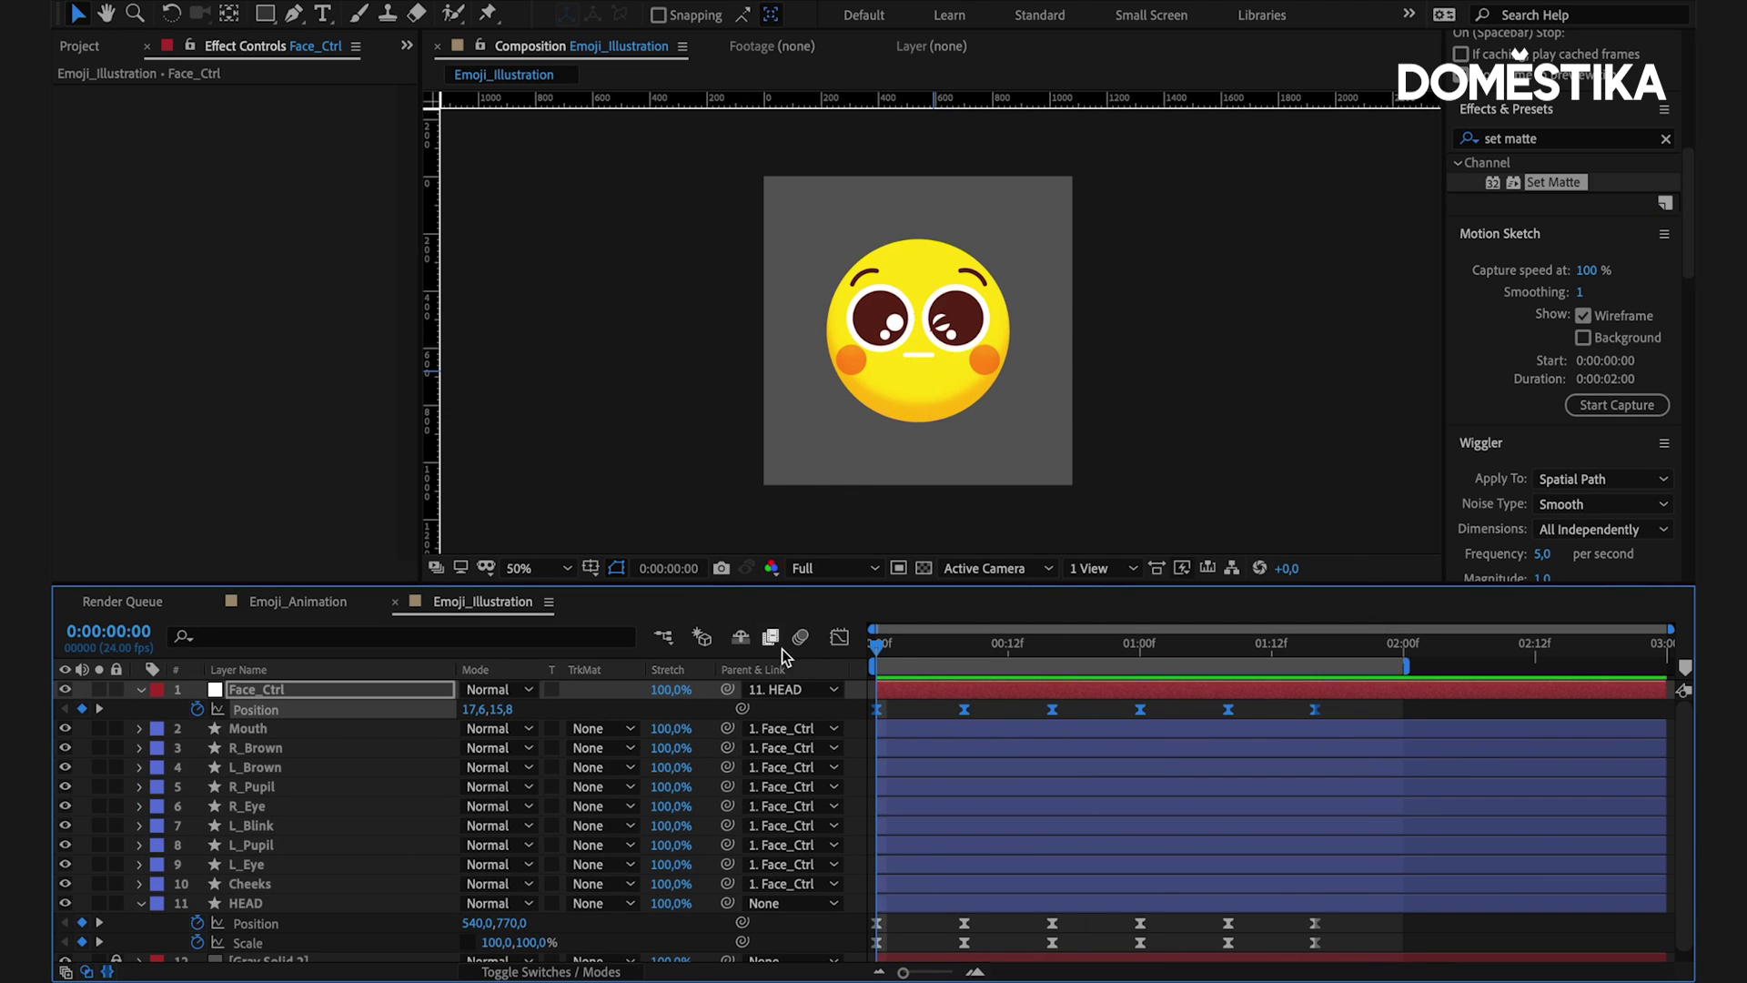
pyautogui.press('space')
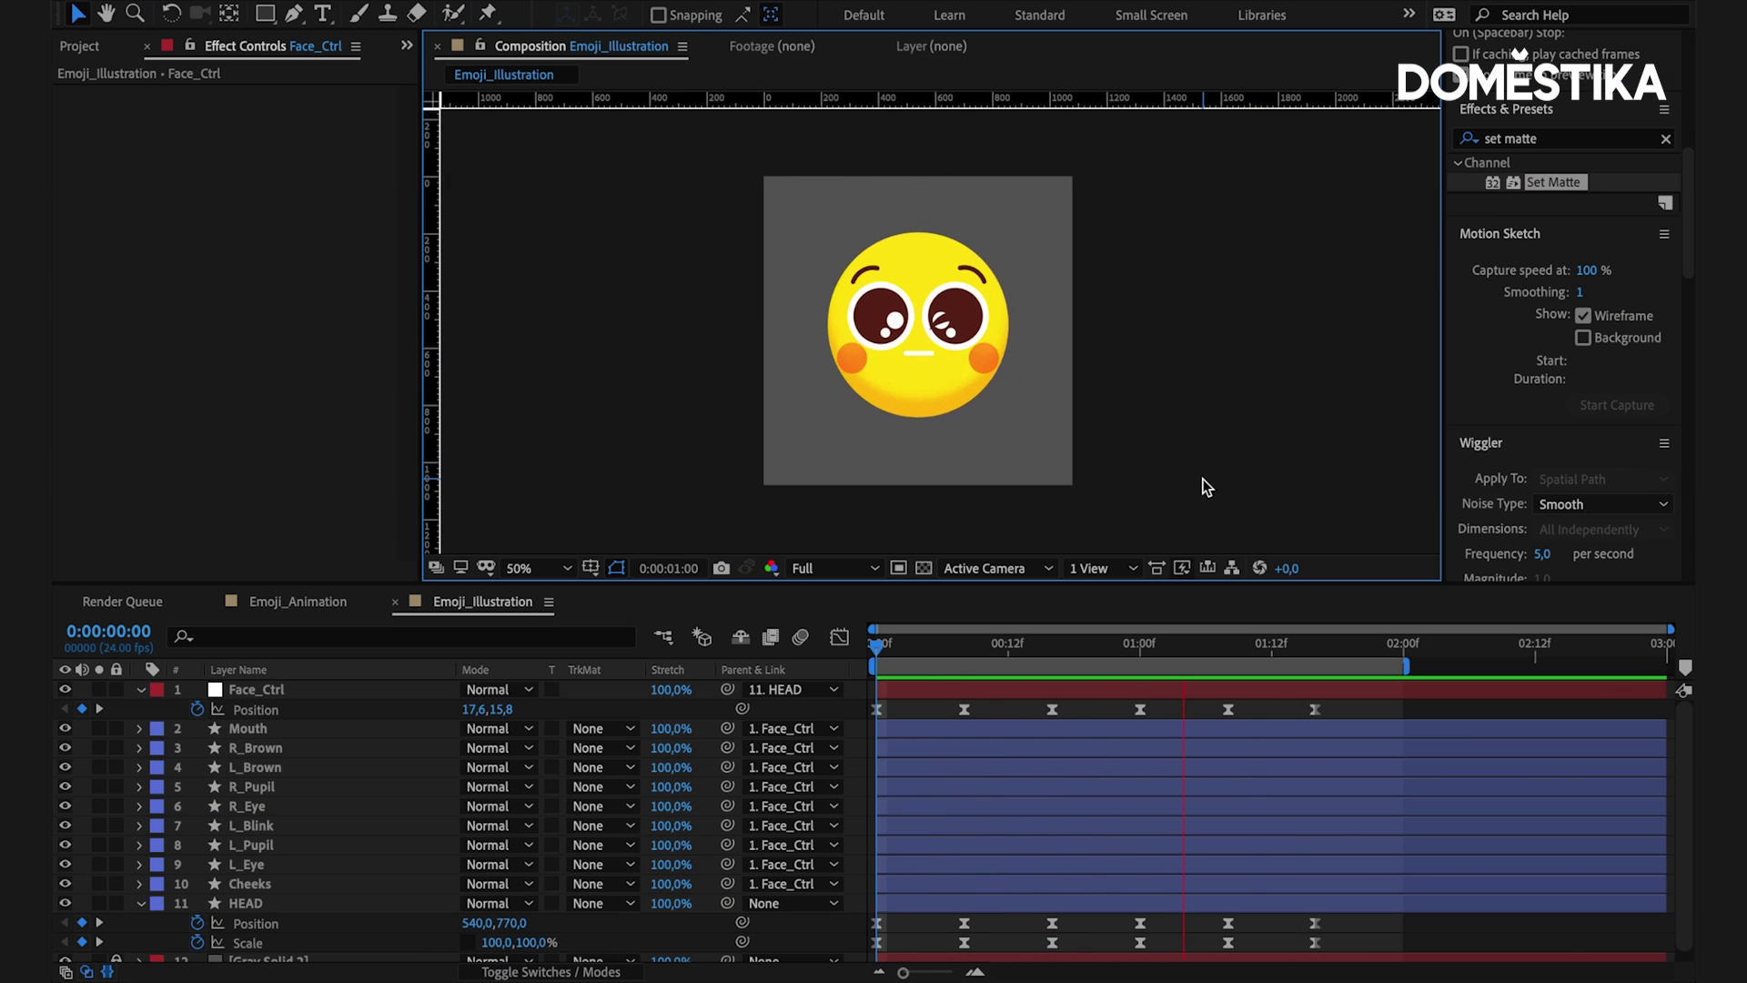
# - Add a Path keyframe on L_Eye's Ellipse 1 Path 1 at frame 12
pyautogui.click(899, 737)
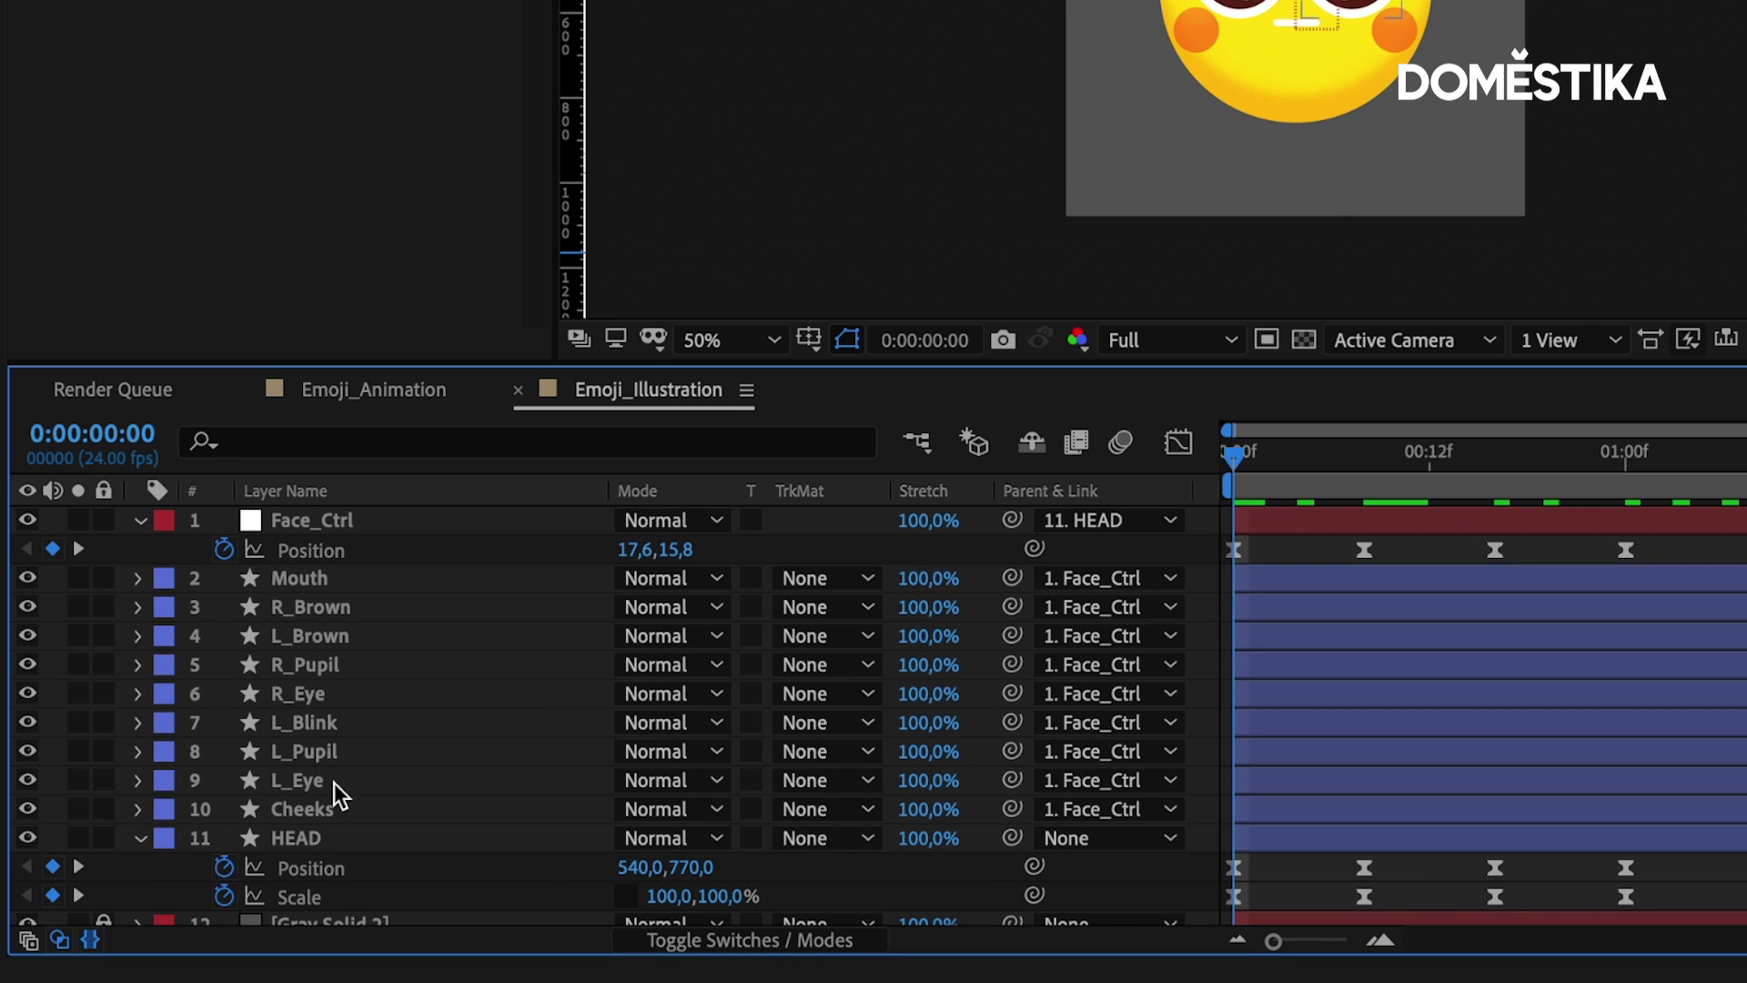
pyautogui.click(270, 865)
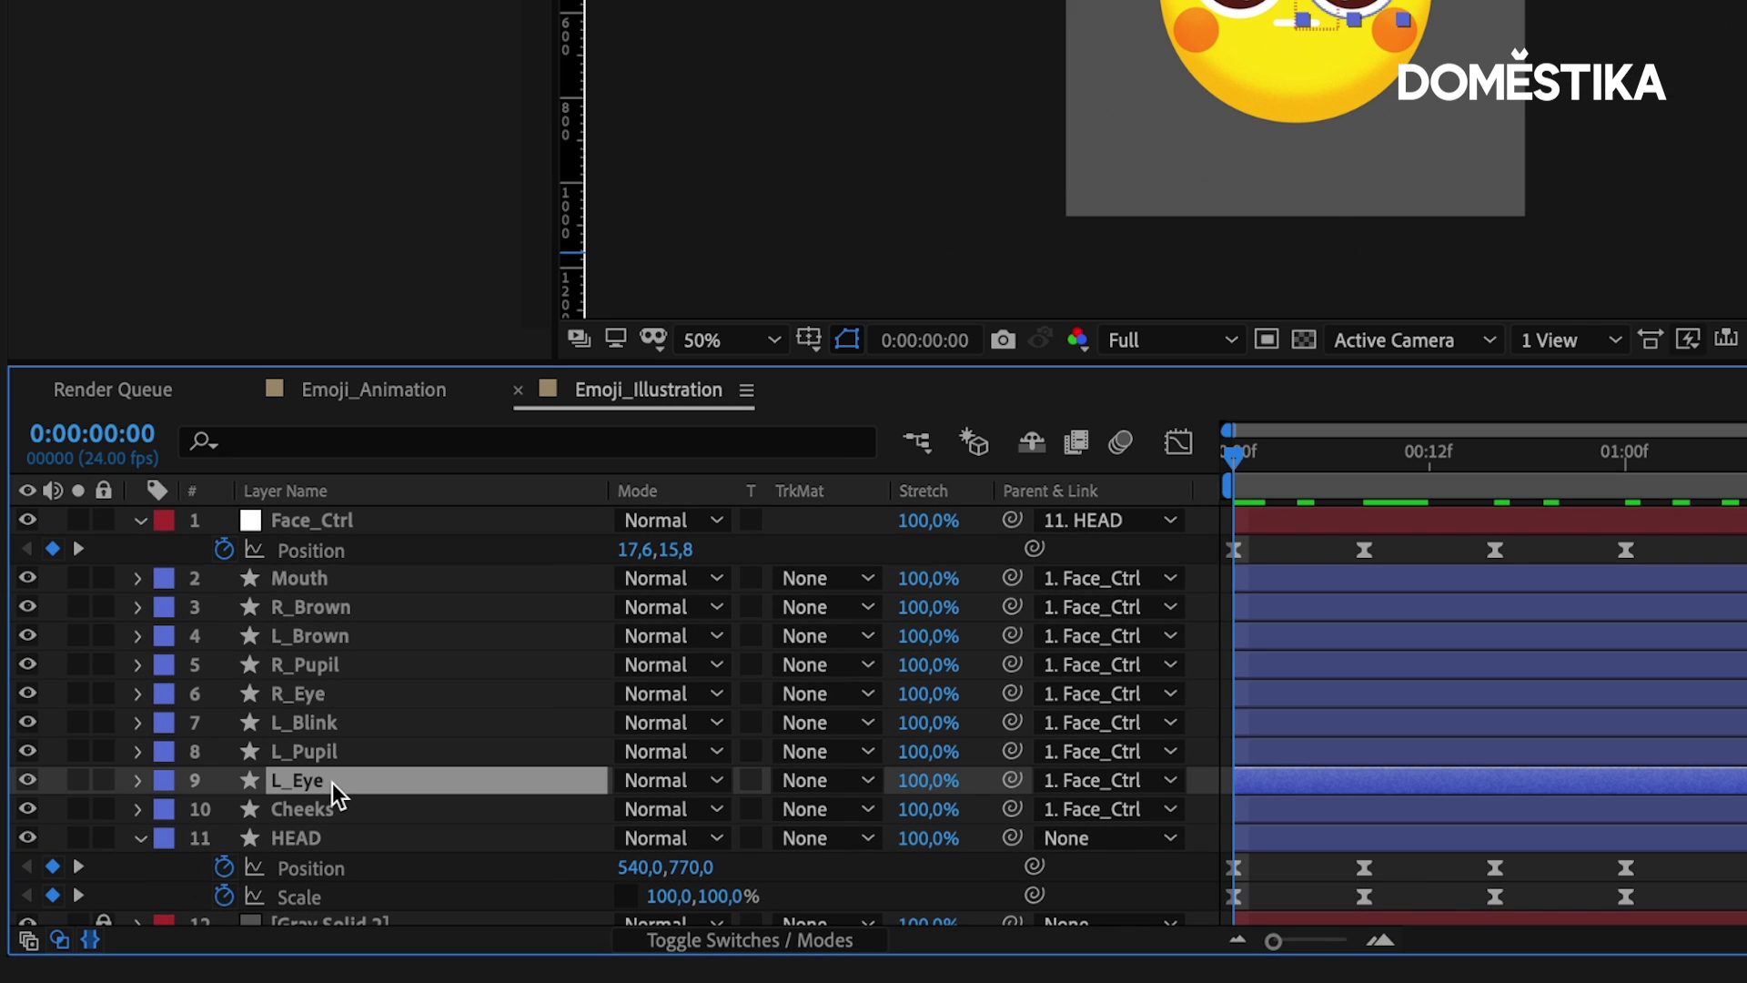
pyautogui.doubleClick(357, 773)
pyautogui.click(277, 796)
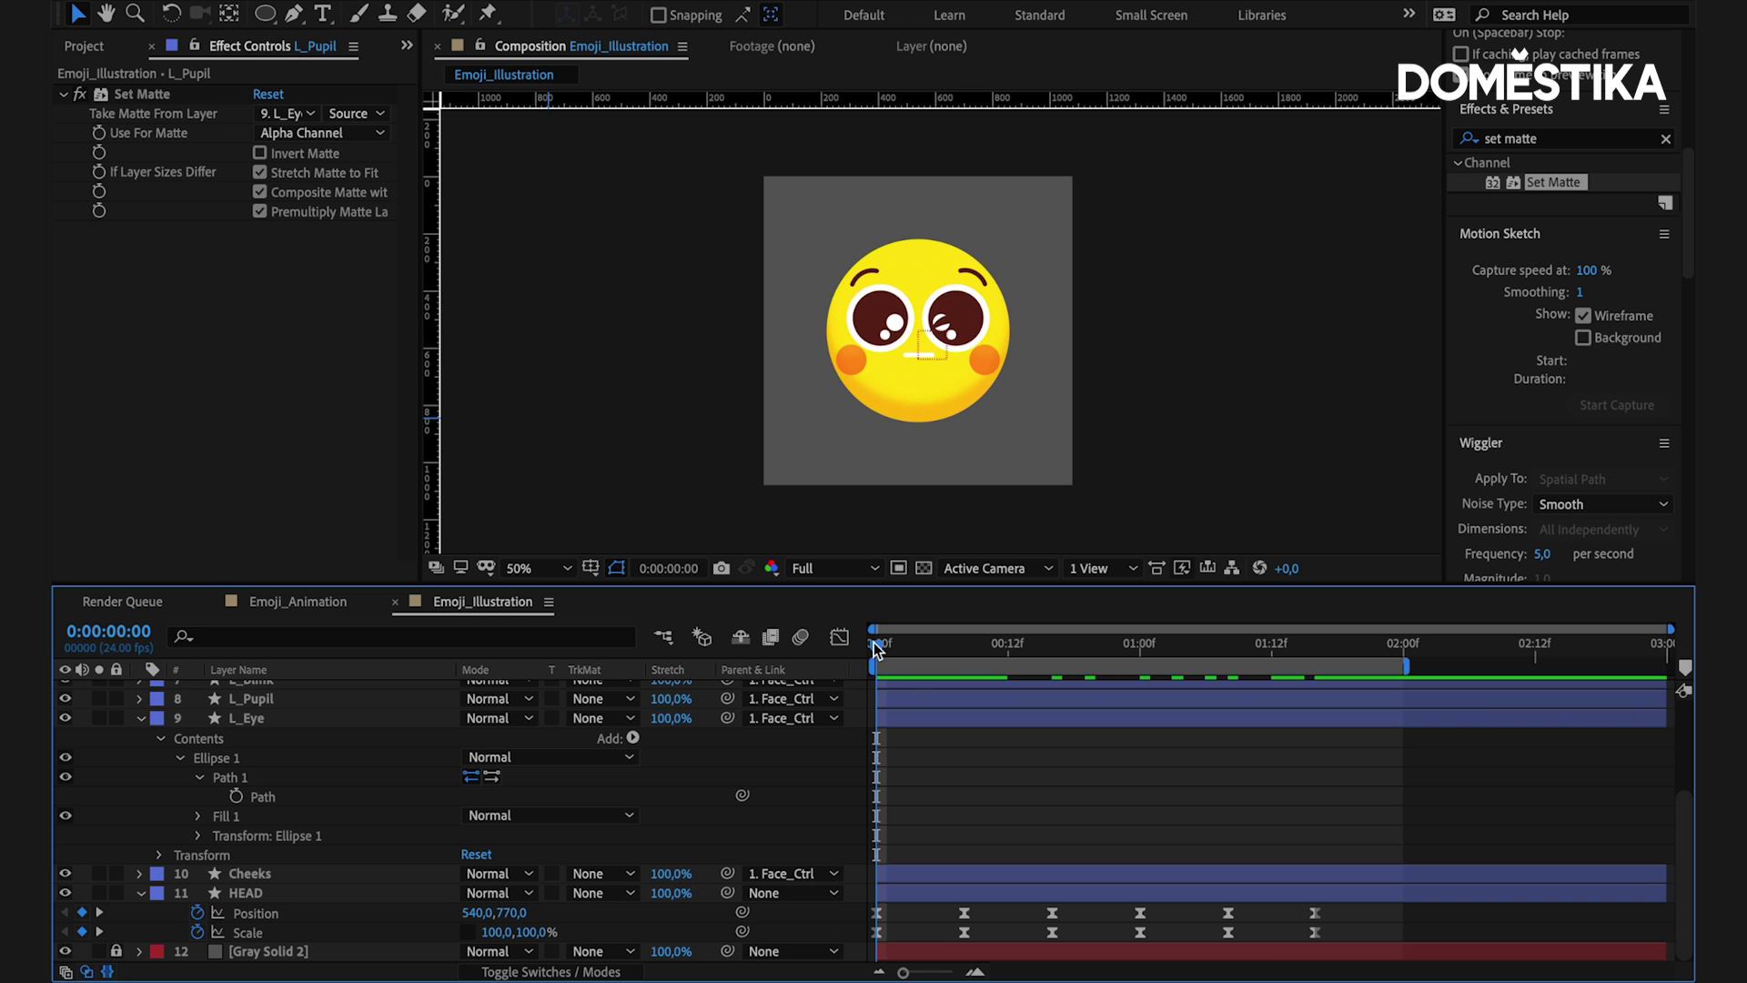
pyautogui.moveTo(890, 650); pyautogui.dragTo(1025, 650)
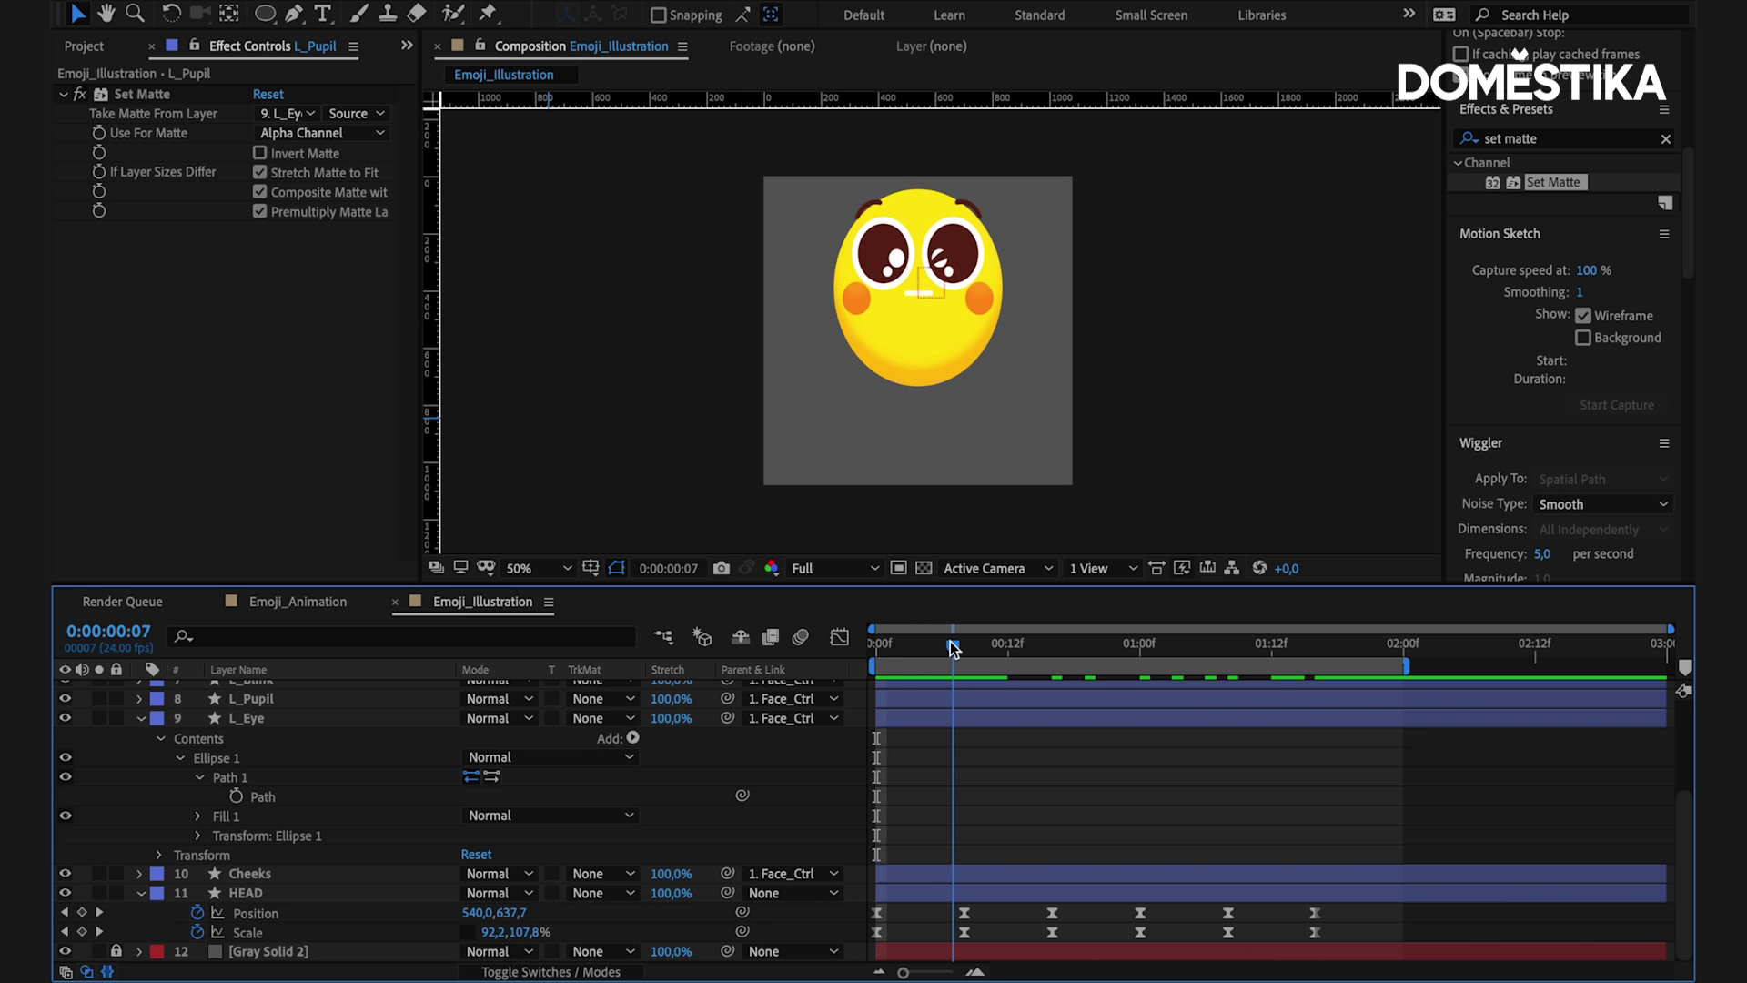
pyautogui.moveTo(1025, 650); pyautogui.dragTo(1009, 650)
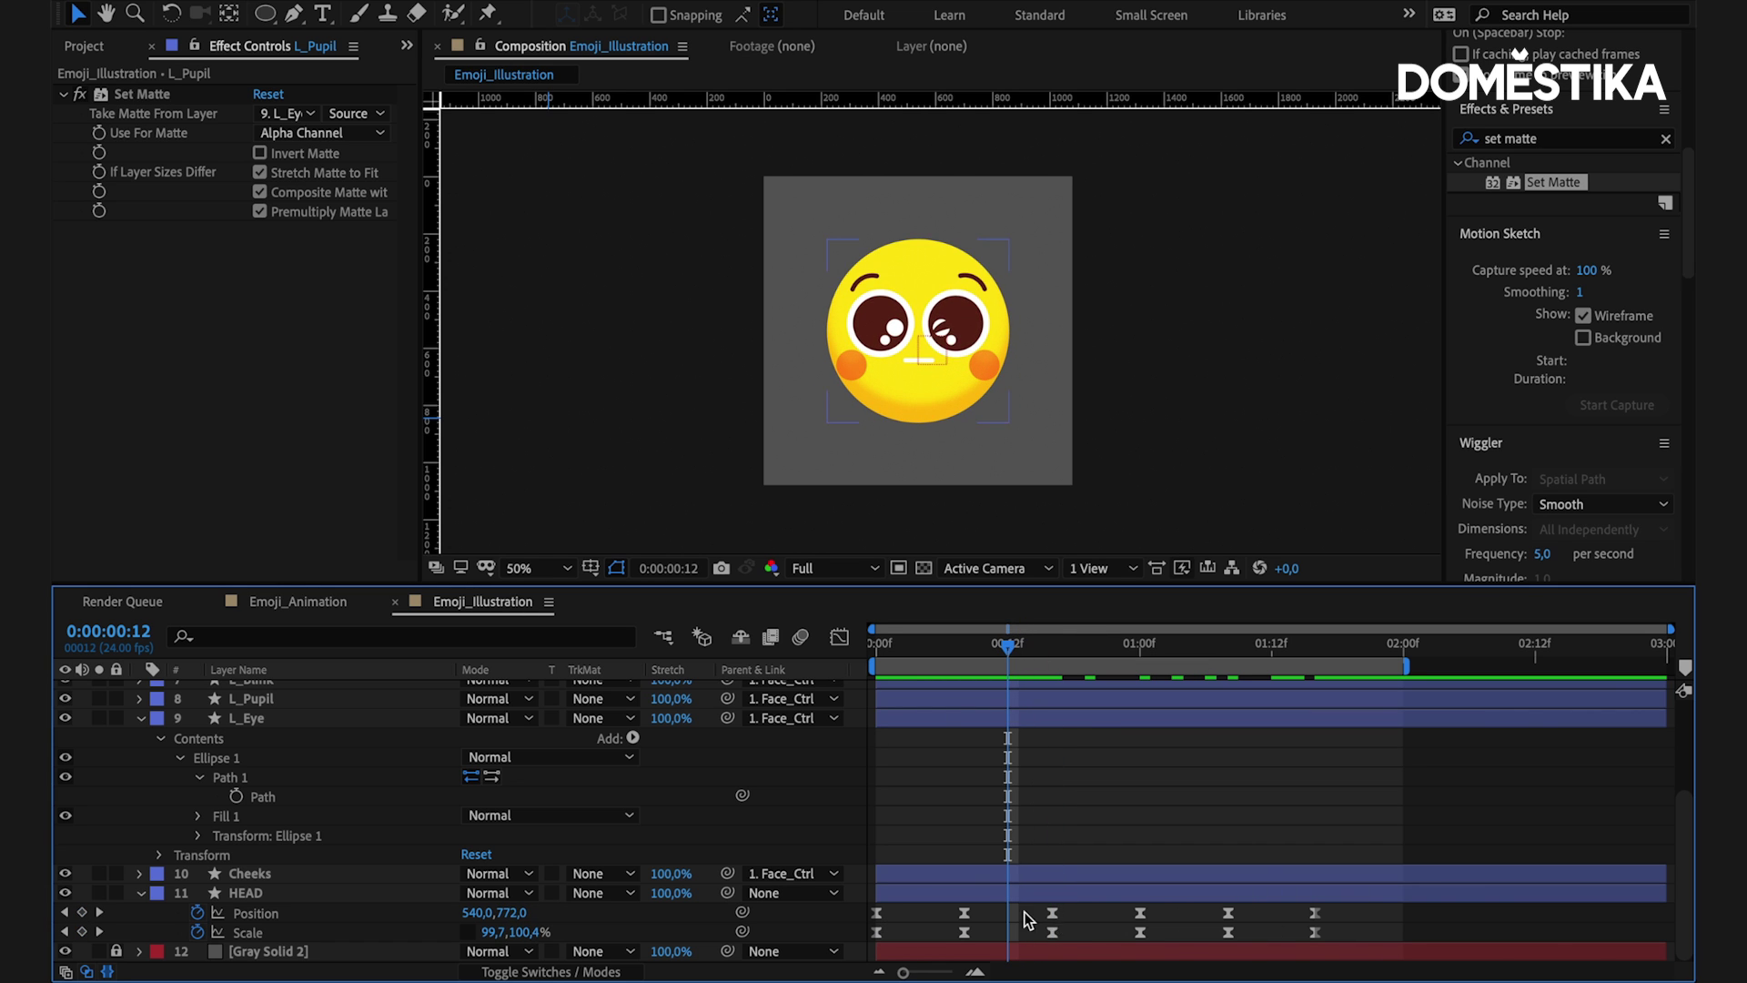
pyautogui.click(236, 797)
pyautogui.press('k')
pyautogui.scroll(4, 1001, 364)
# - At frame 16, pinch the L_Eye path's top and bottom points together and bend them into a thin closed arc
pyautogui.scroll(1, 1009, 843)
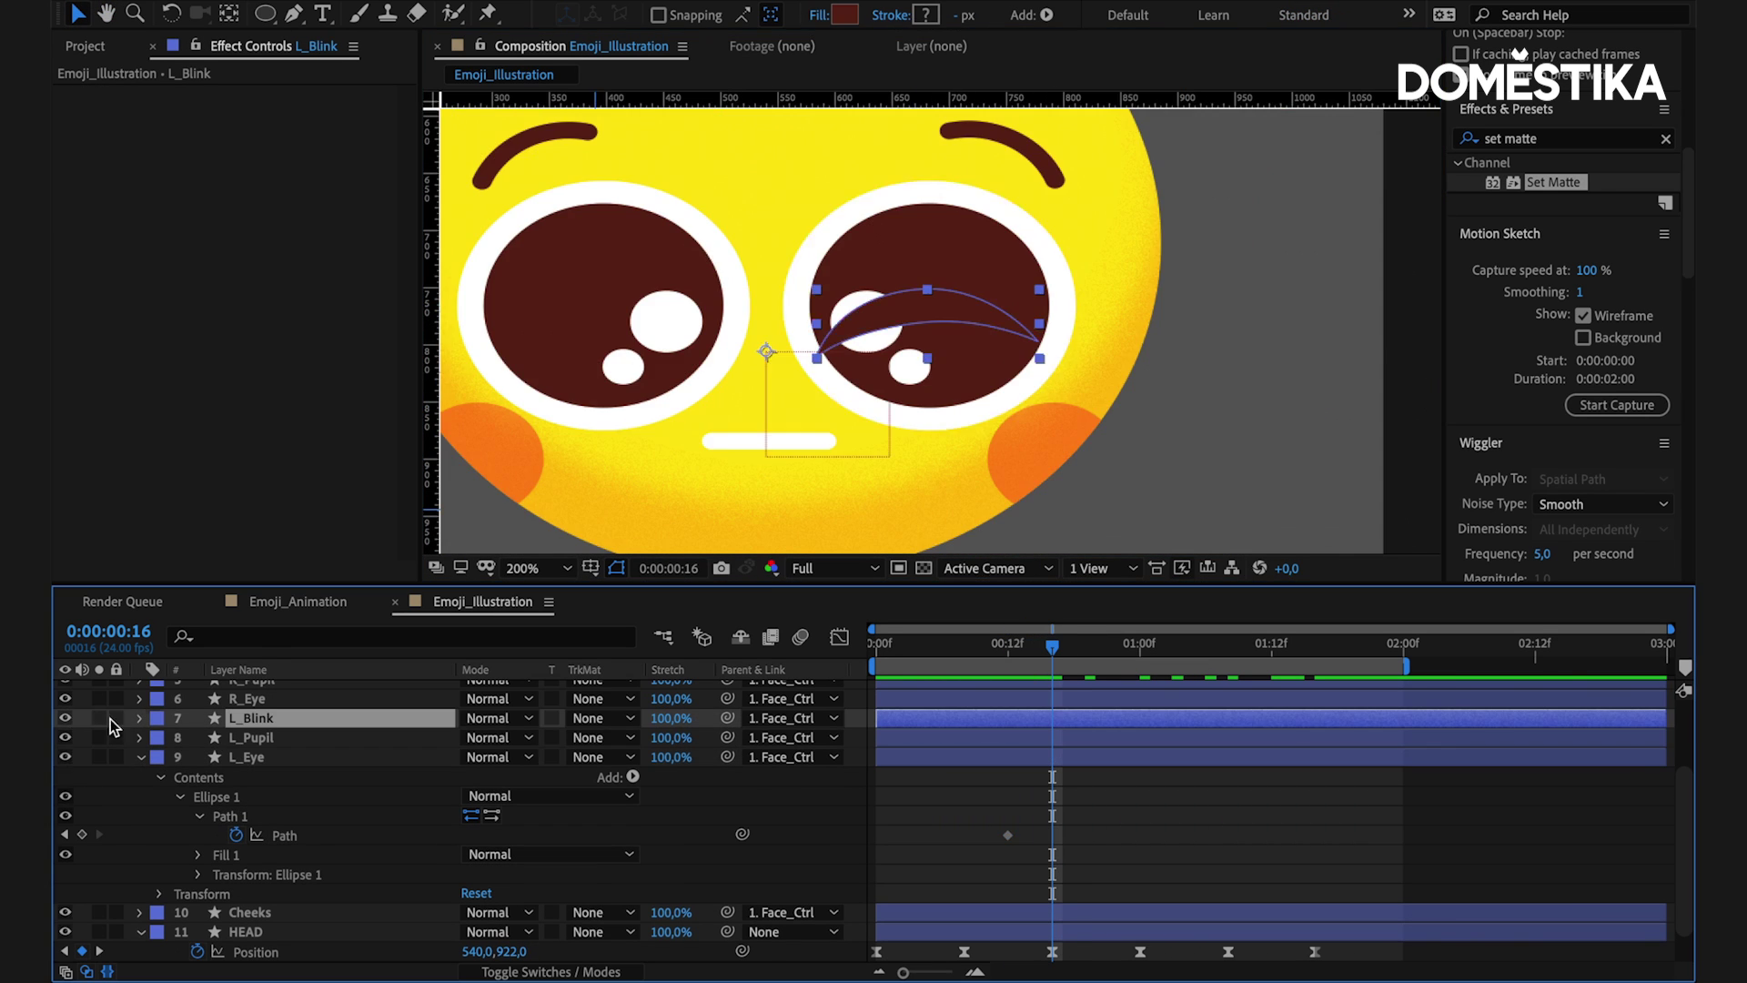
pyautogui.moveTo(929, 181); pyautogui.dragTo(929, 293)
pyautogui.moveTo(929, 430); pyautogui.dragTo(929, 318)
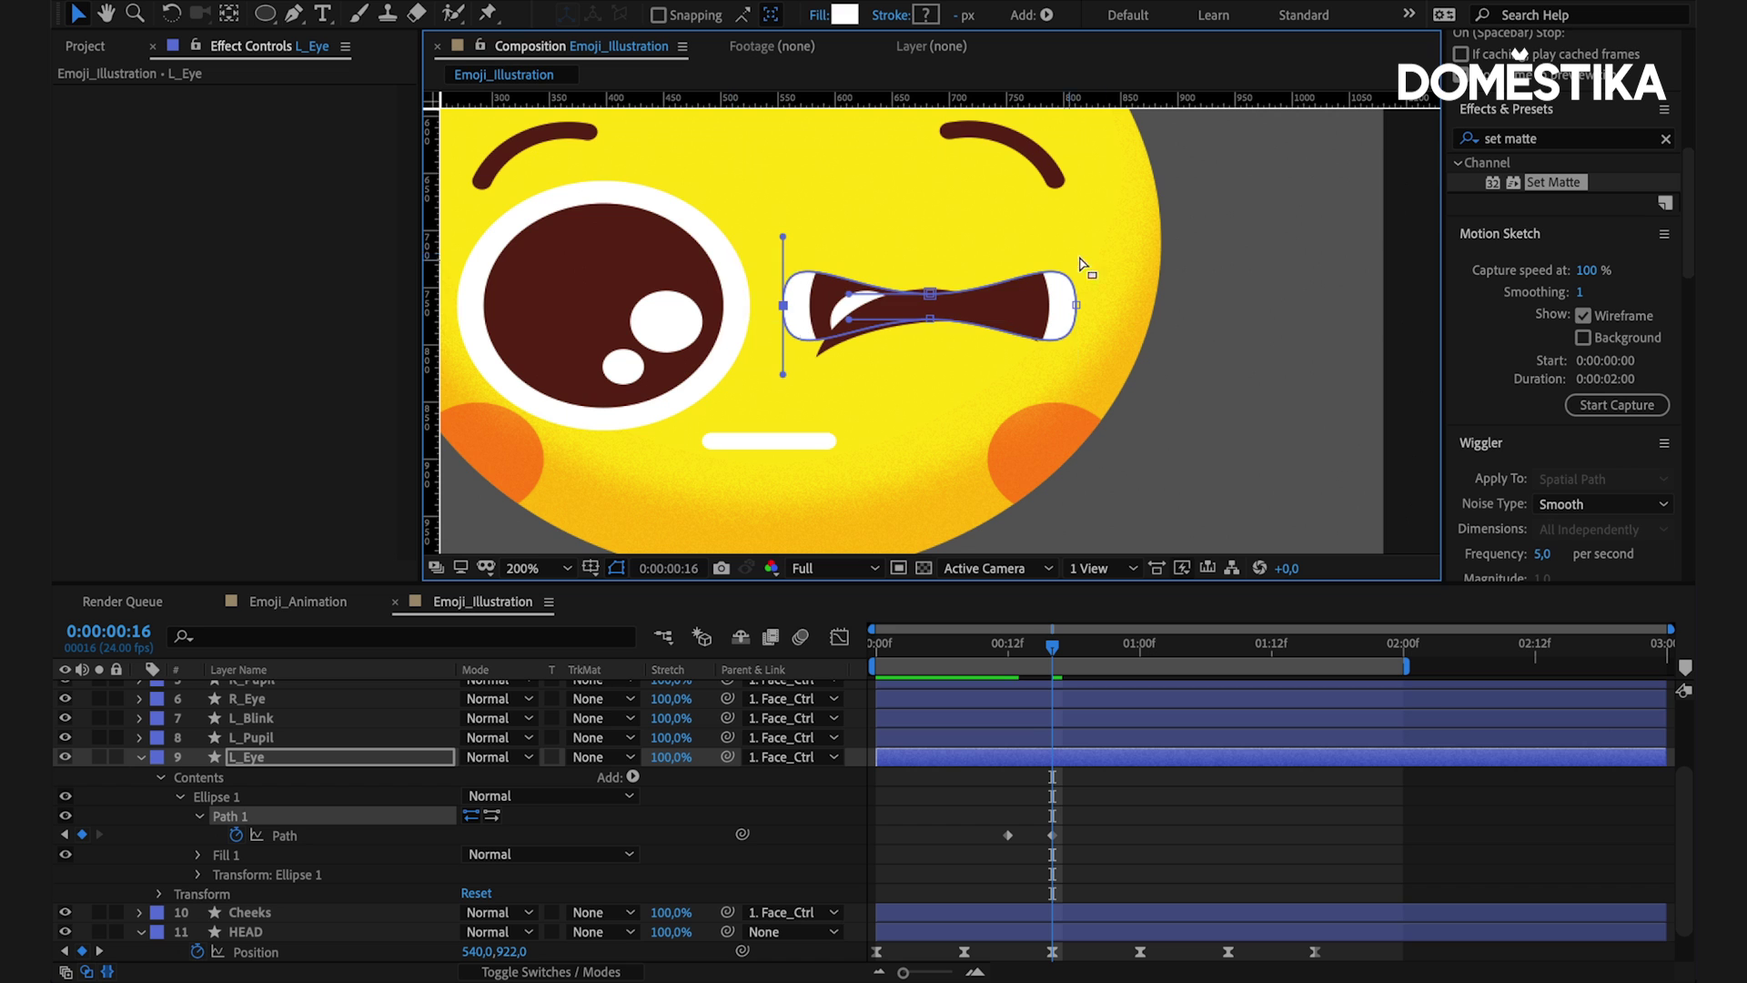
pyautogui.moveTo(784, 306); pyautogui.dragTo(784, 384)
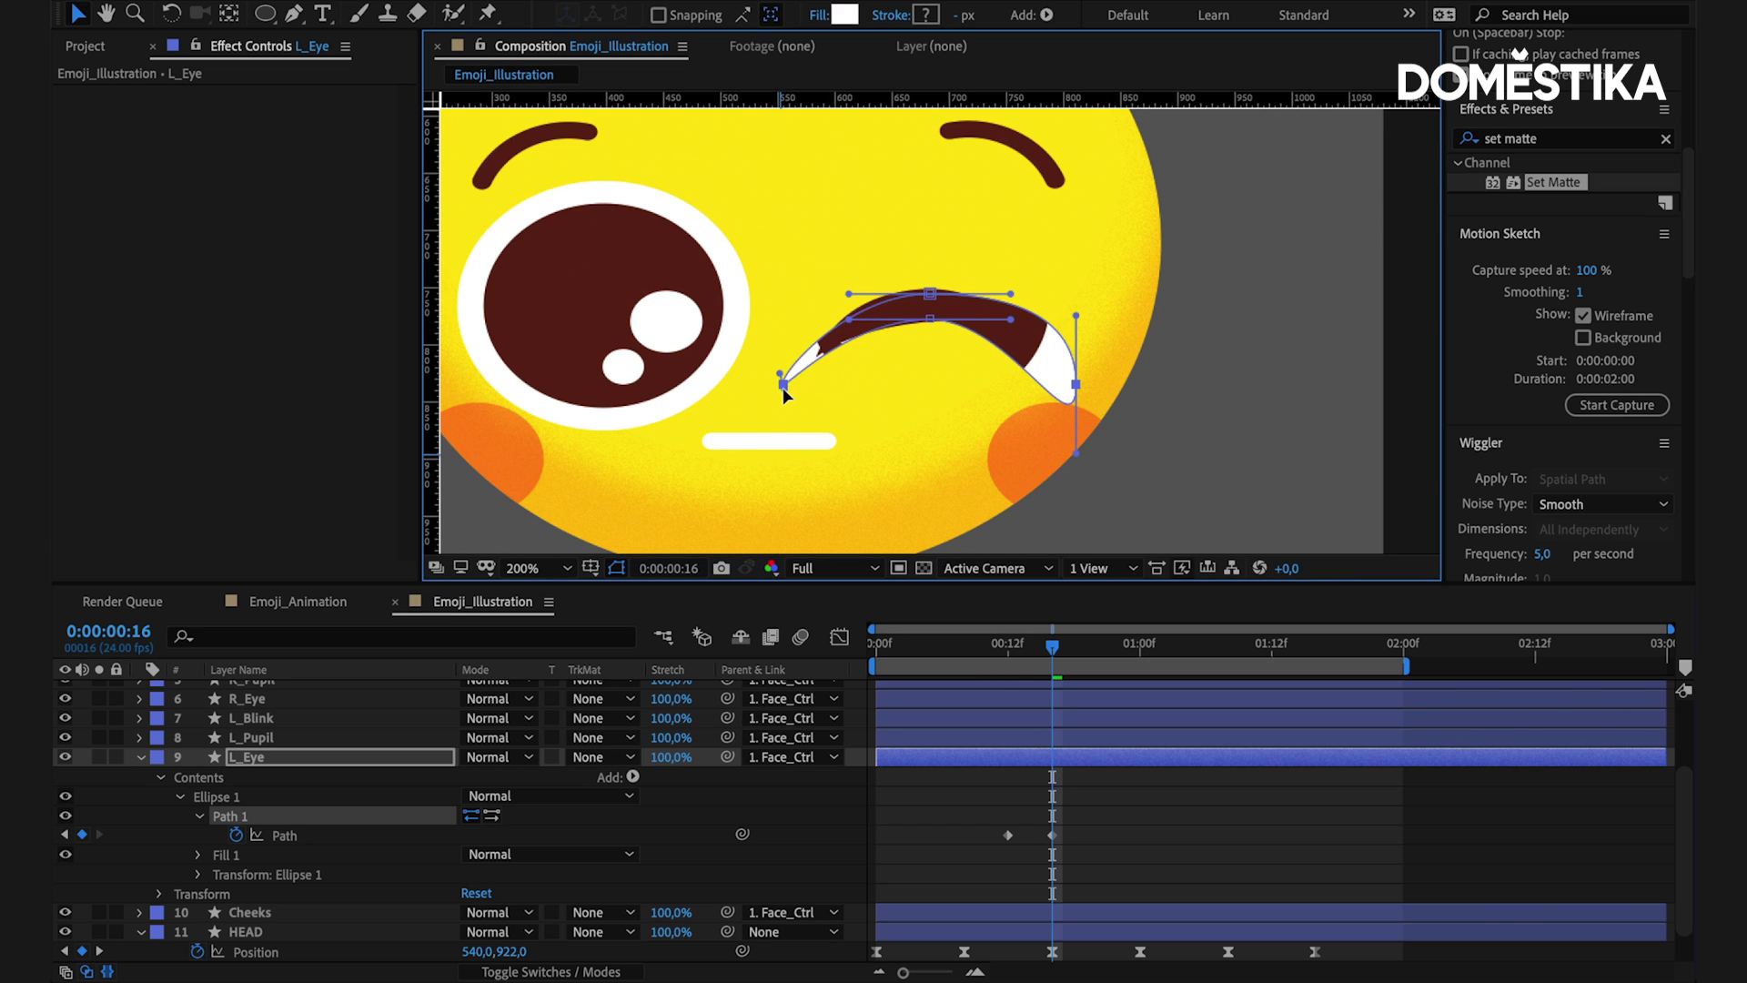
pyautogui.moveTo(1076, 452); pyautogui.dragTo(1085, 423)
pyautogui.click(782, 383)
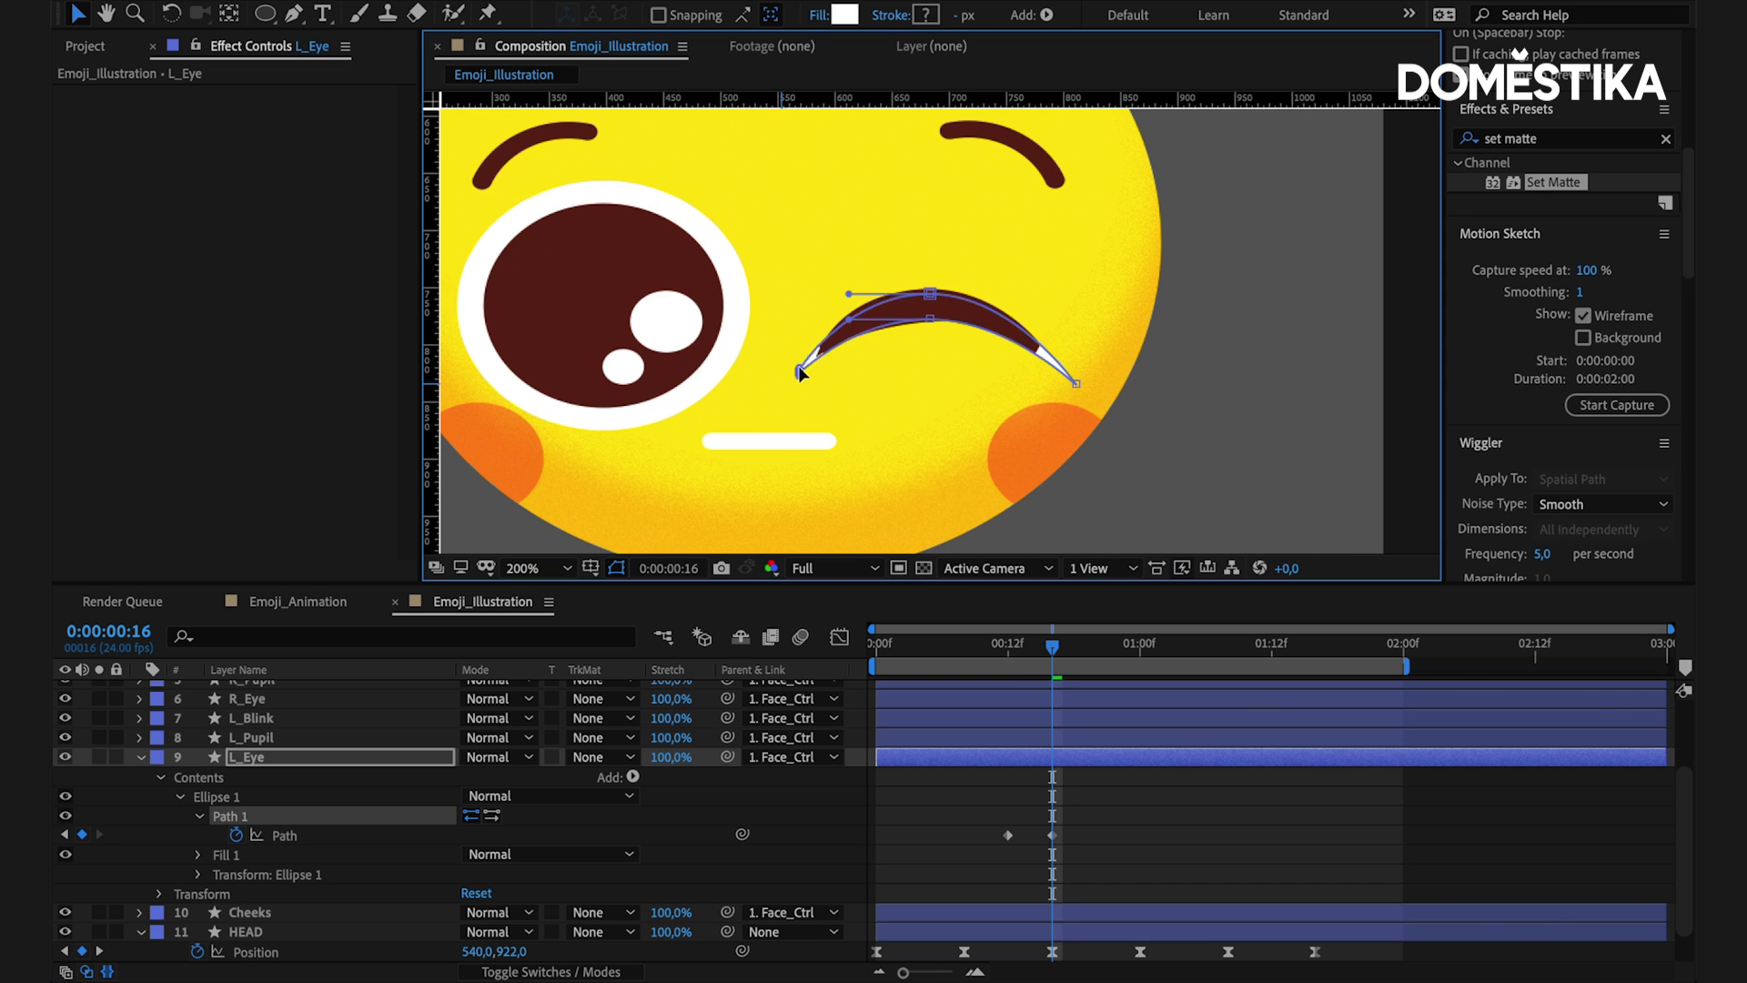
pyautogui.scroll(-3, 1012, 359)
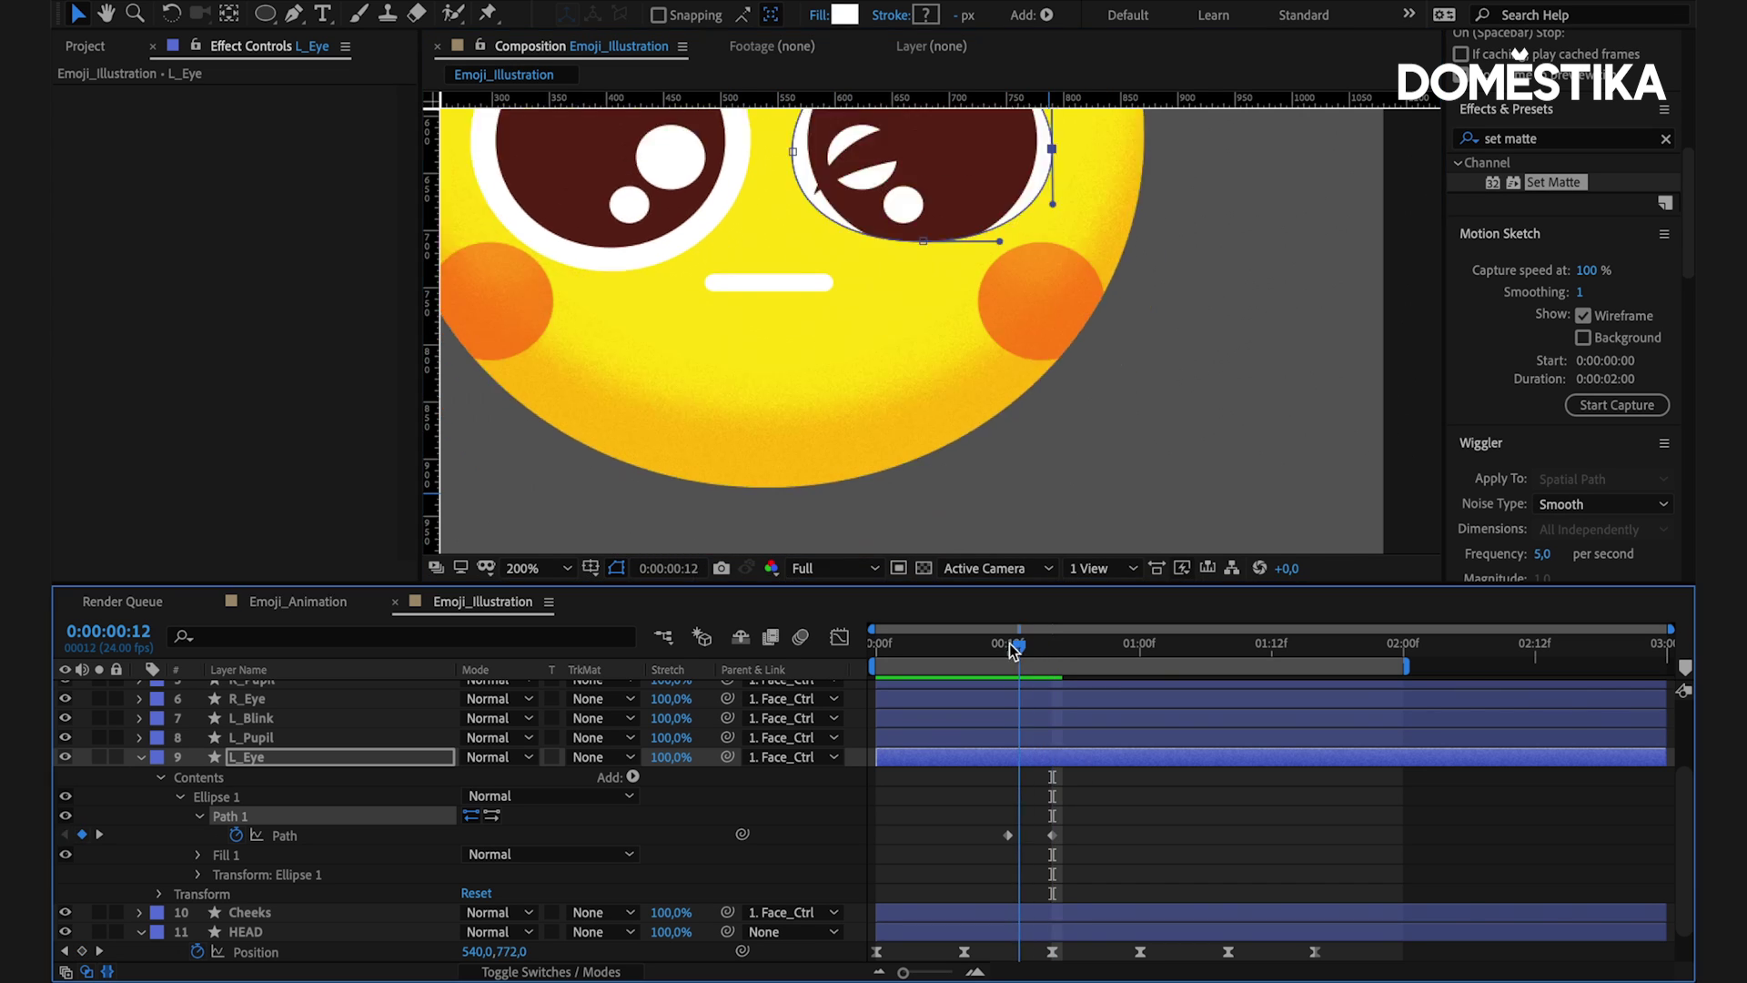
pyautogui.press(',')
pyautogui.moveTo(1053, 646)
pyautogui.mouseDown()
pyautogui.moveTo(1033, 648)
pyautogui.moveTo(1051, 648)
pyautogui.mouseUp()
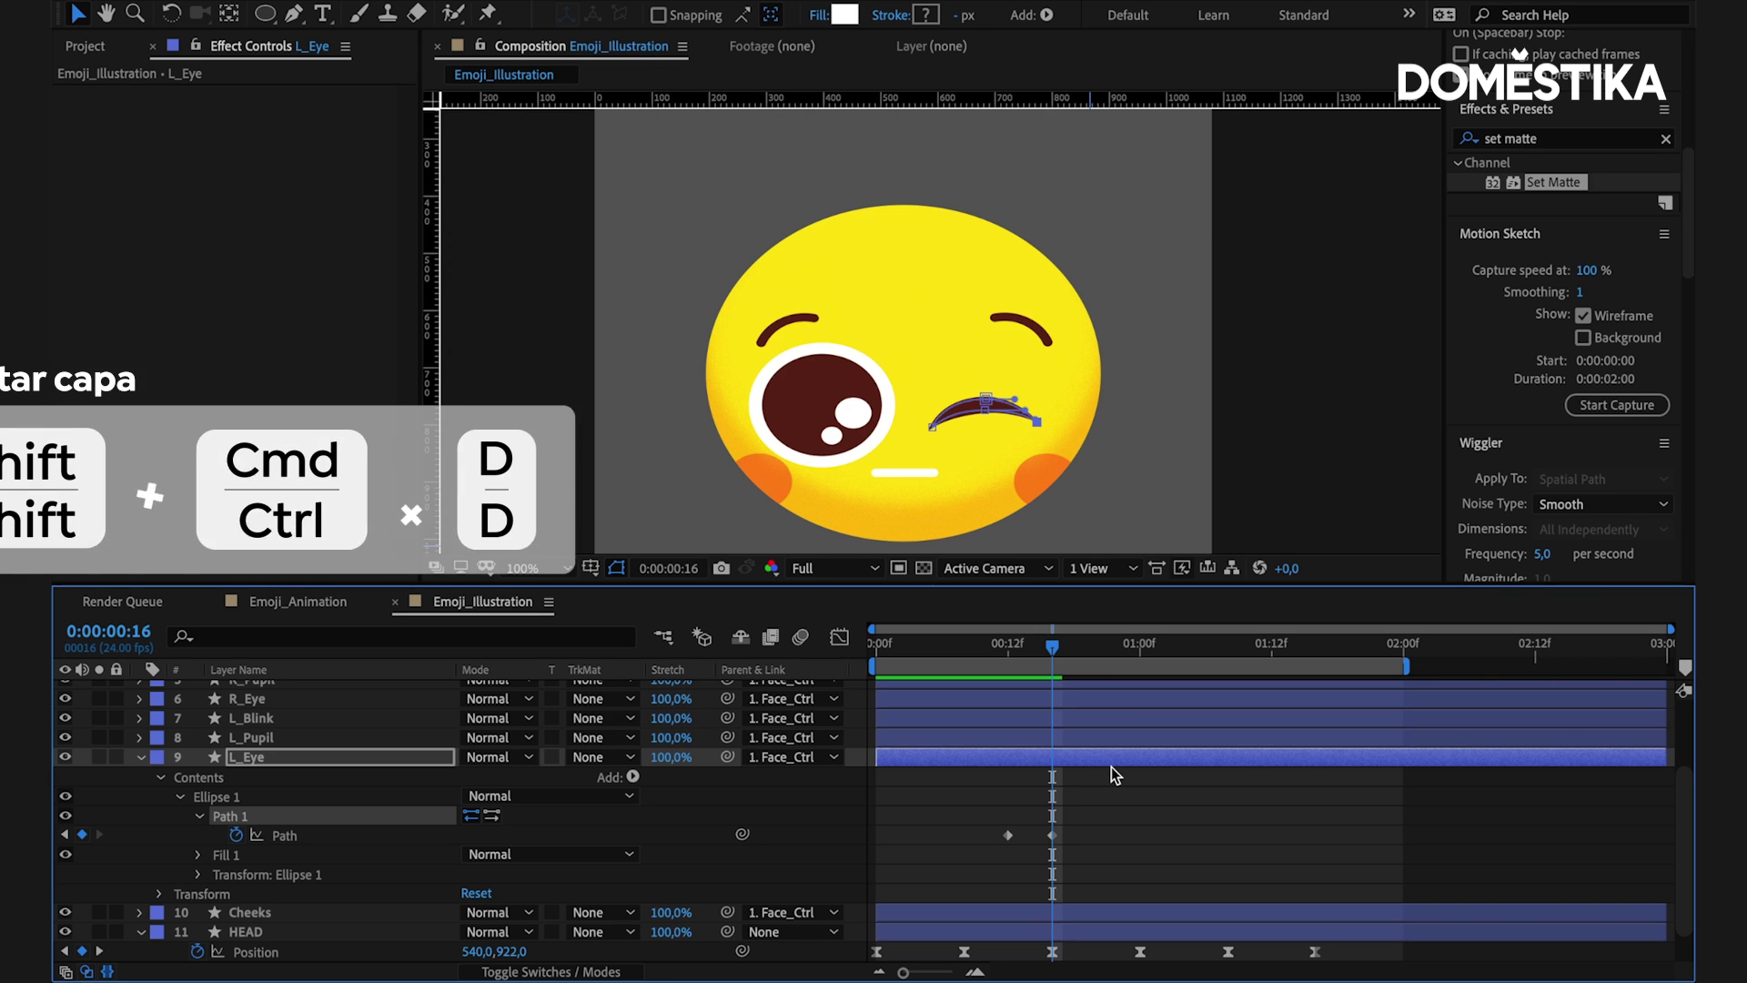
# - Split L_Eye at frame 16, delete the second half, and trim L_Blink to start at 16f
pyautogui.hotkey('ctrl', 'shift', 'd')
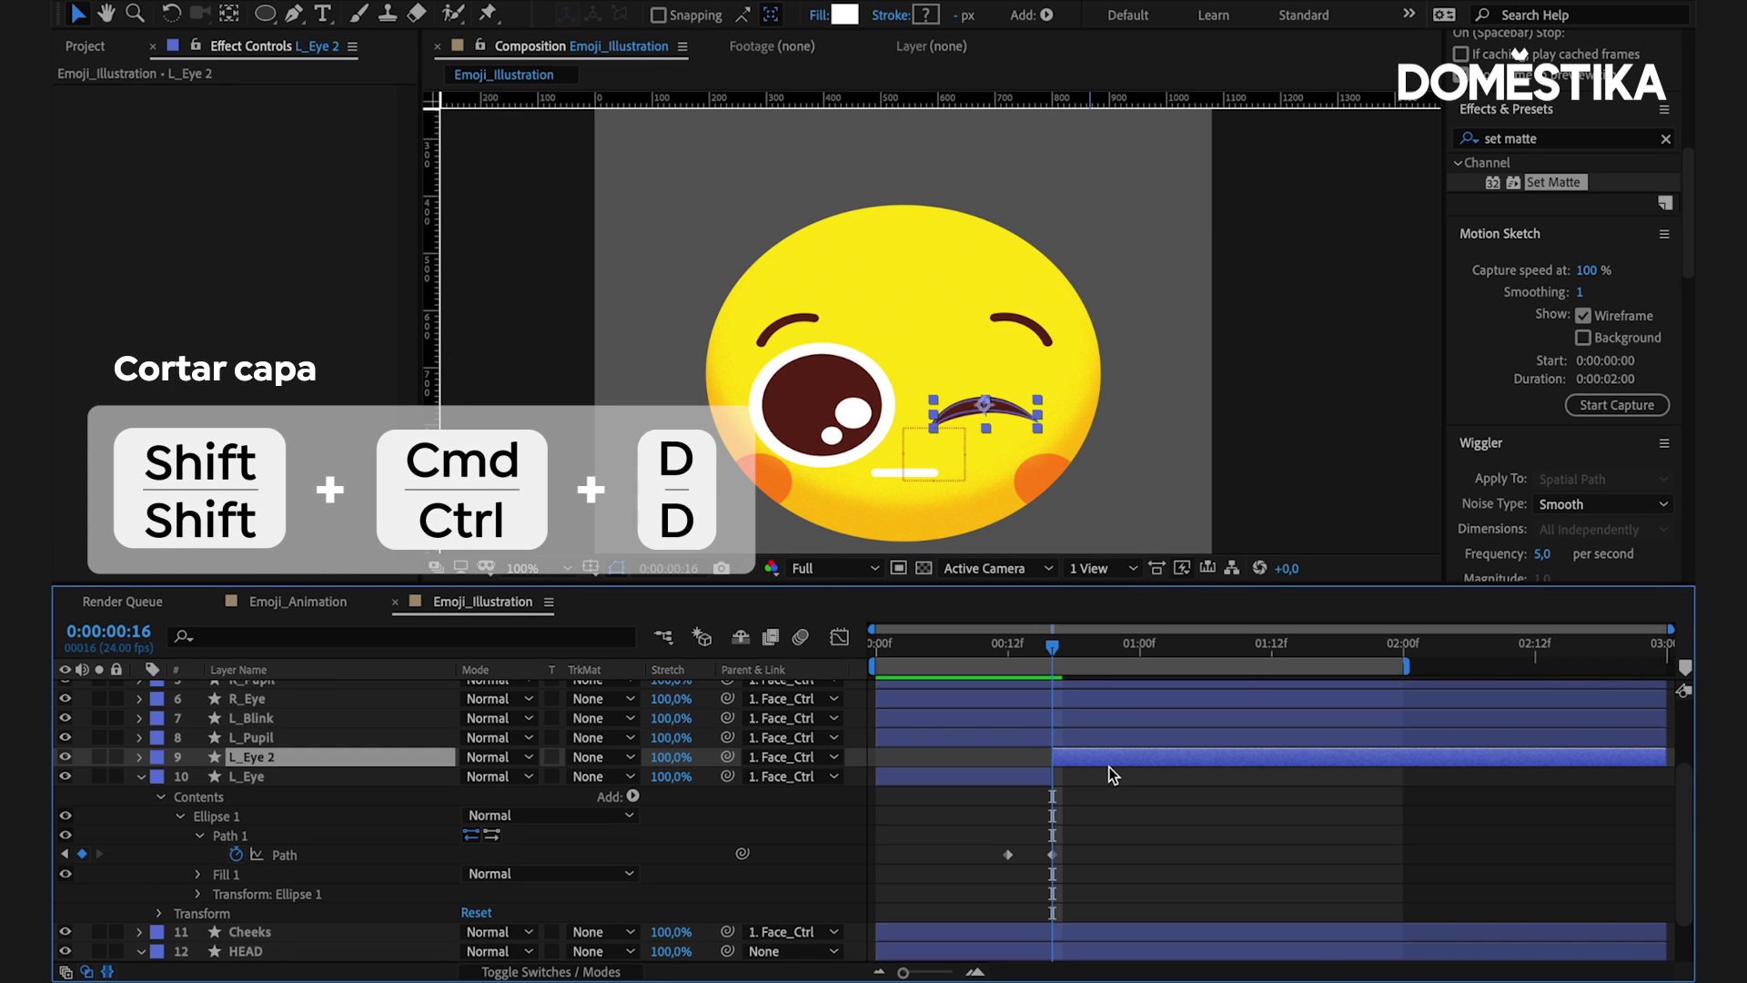
pyautogui.press('Delete')
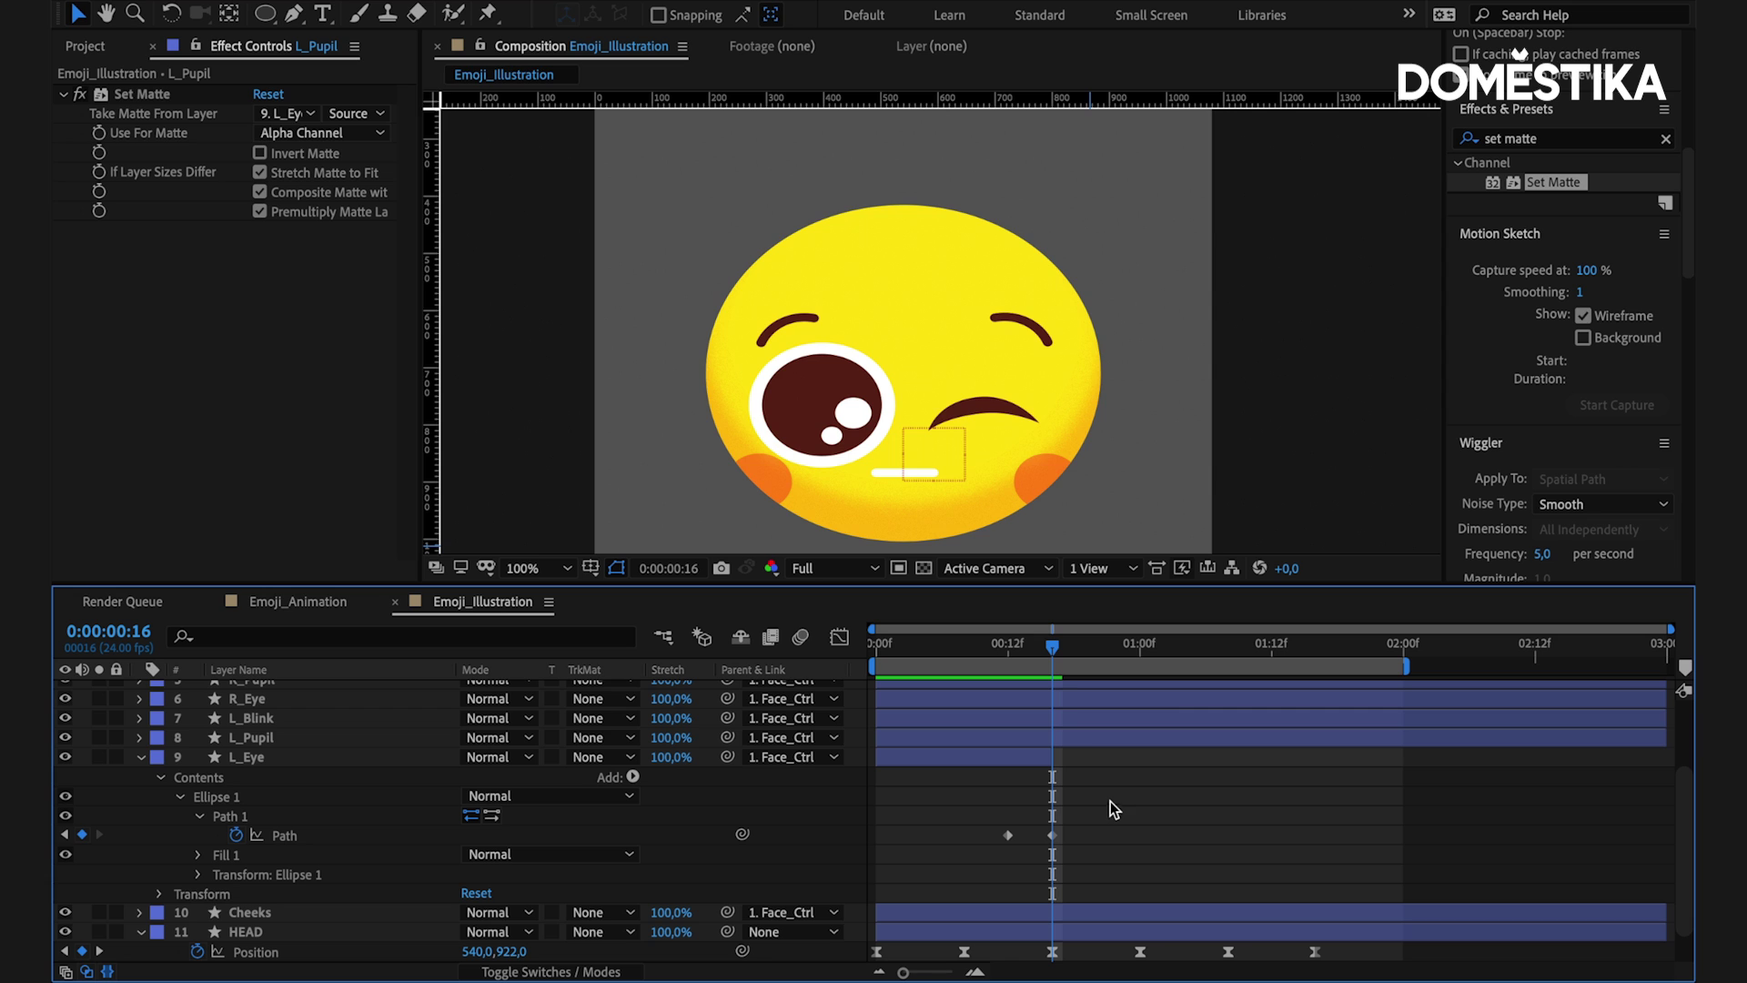
pyautogui.hotkey('ctrl', 'Up')
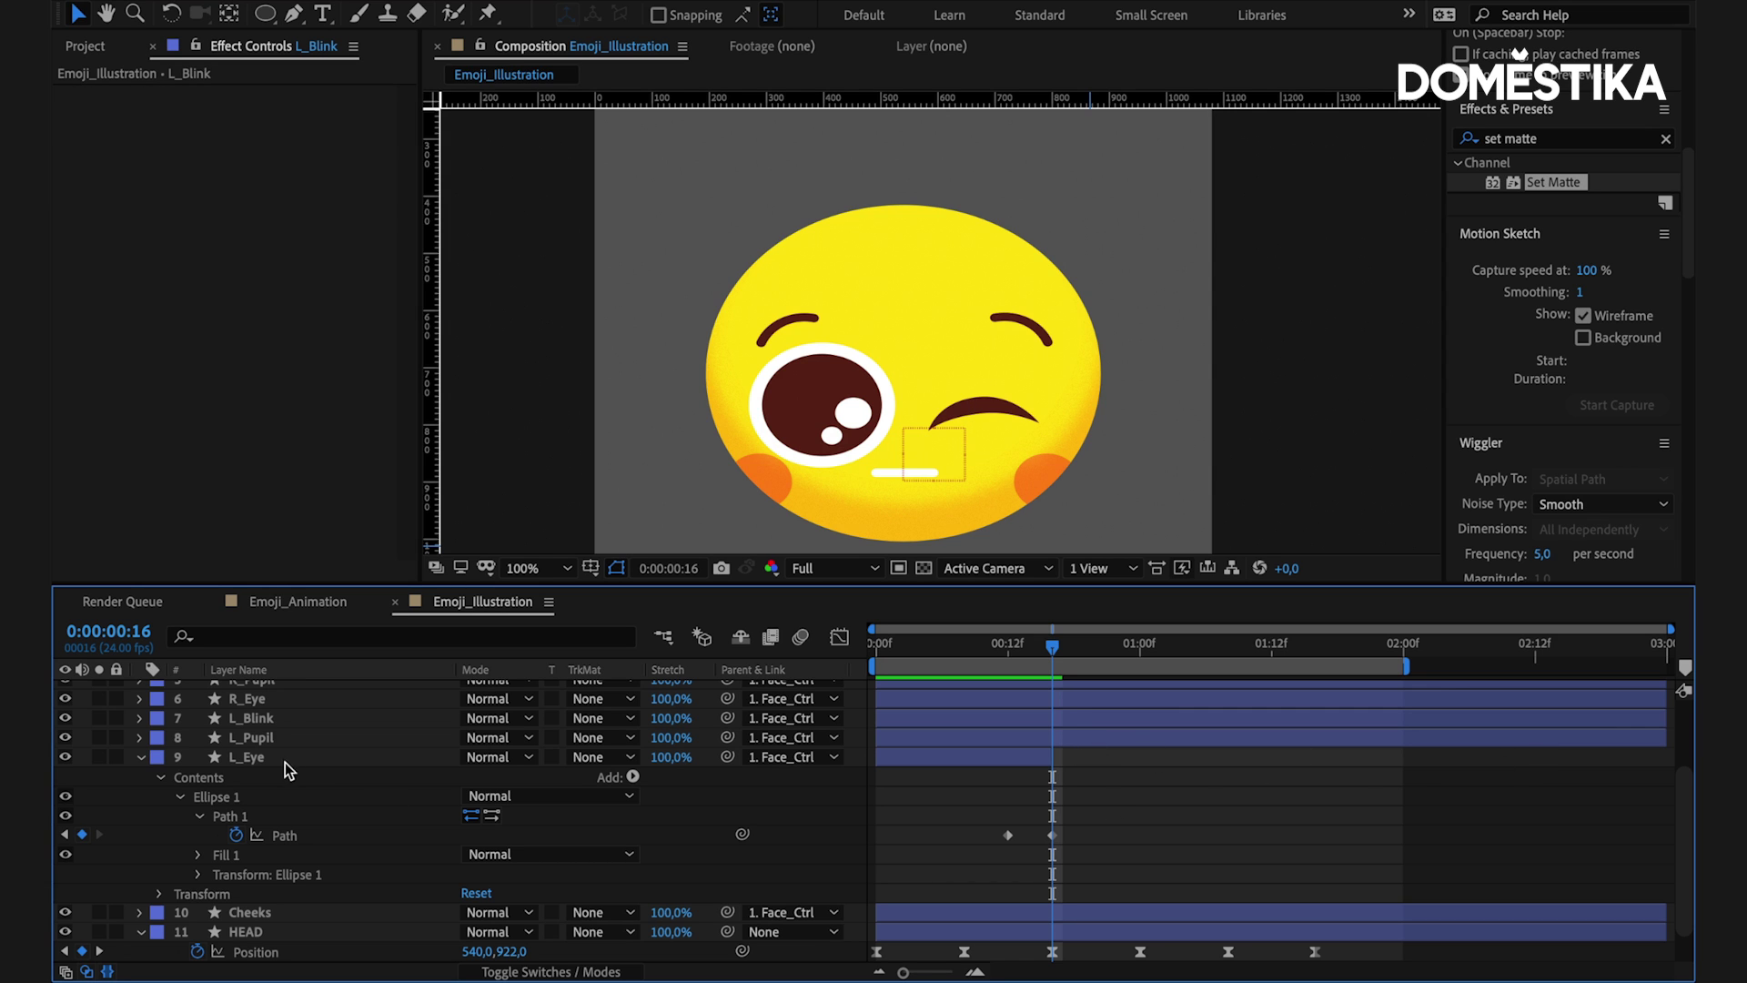
pyautogui.click(285, 720)
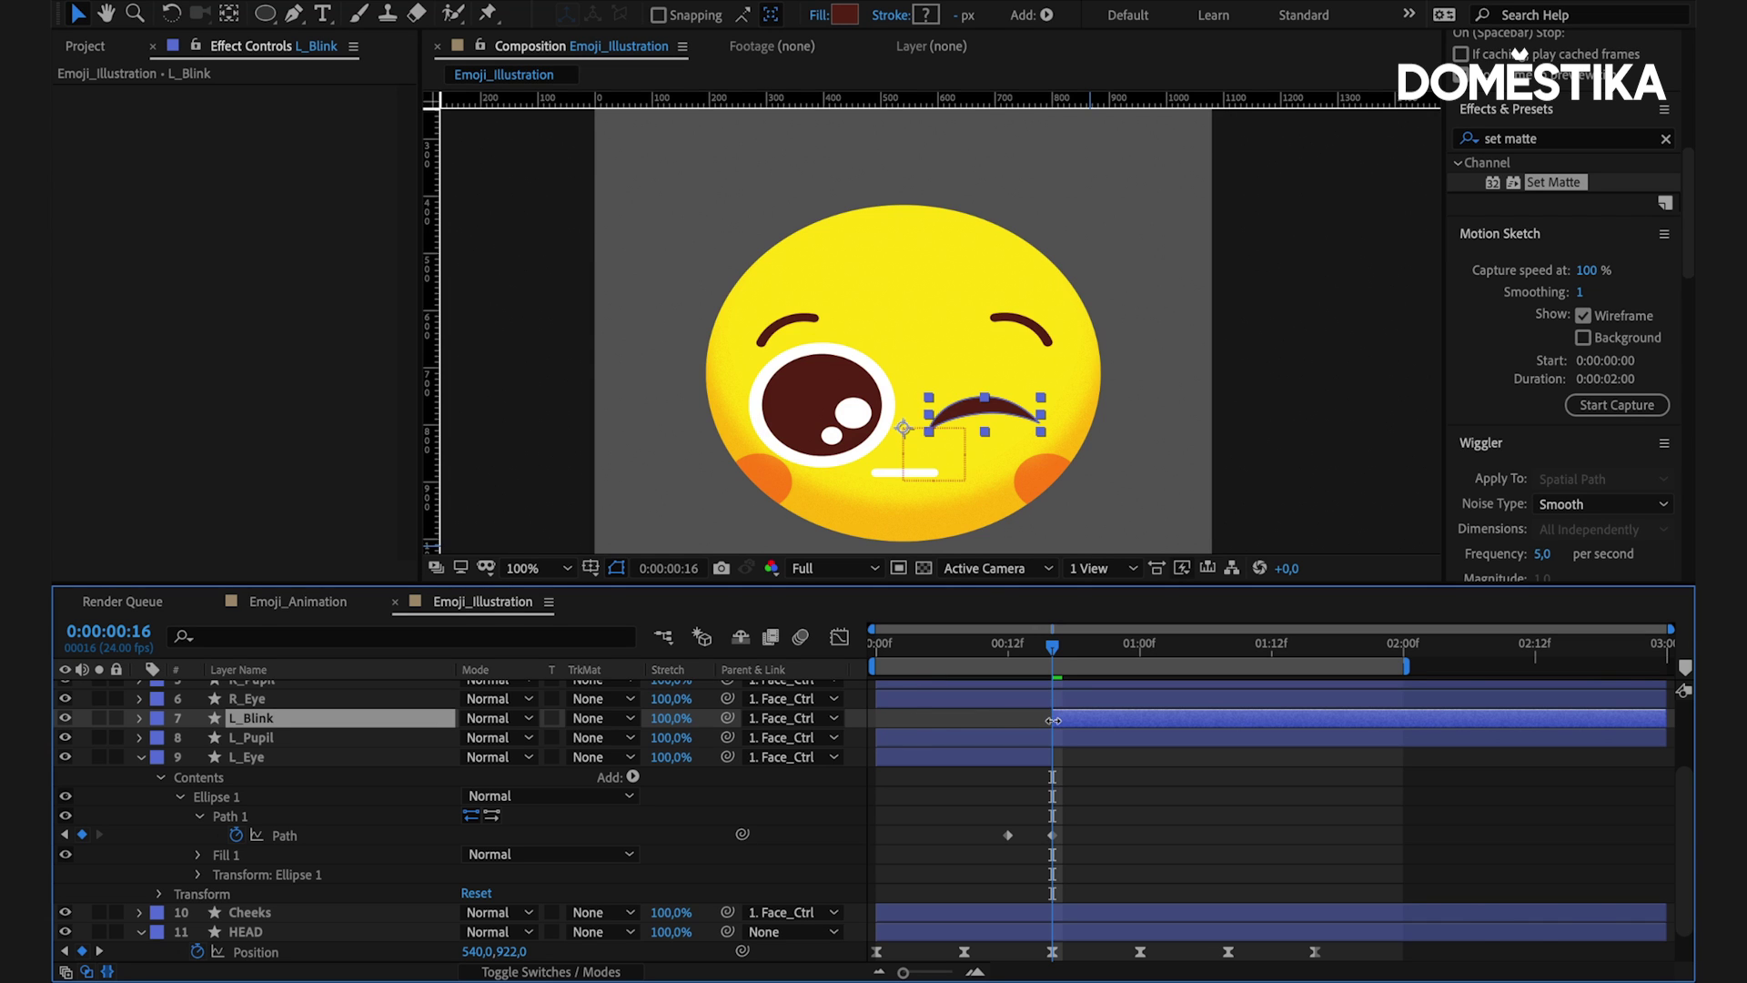
pyautogui.moveTo(1053, 651)
pyautogui.mouseDown()
pyautogui.moveTo(1039, 653)
pyautogui.moveTo(1059, 654)
pyautogui.mouseUp()
pyautogui.scroll(-2, 1143, 508)
# - Apply Easy Ease to both L_Eye Path keyframes
pyautogui.click(1007, 642)
pyautogui.click(1052, 834)
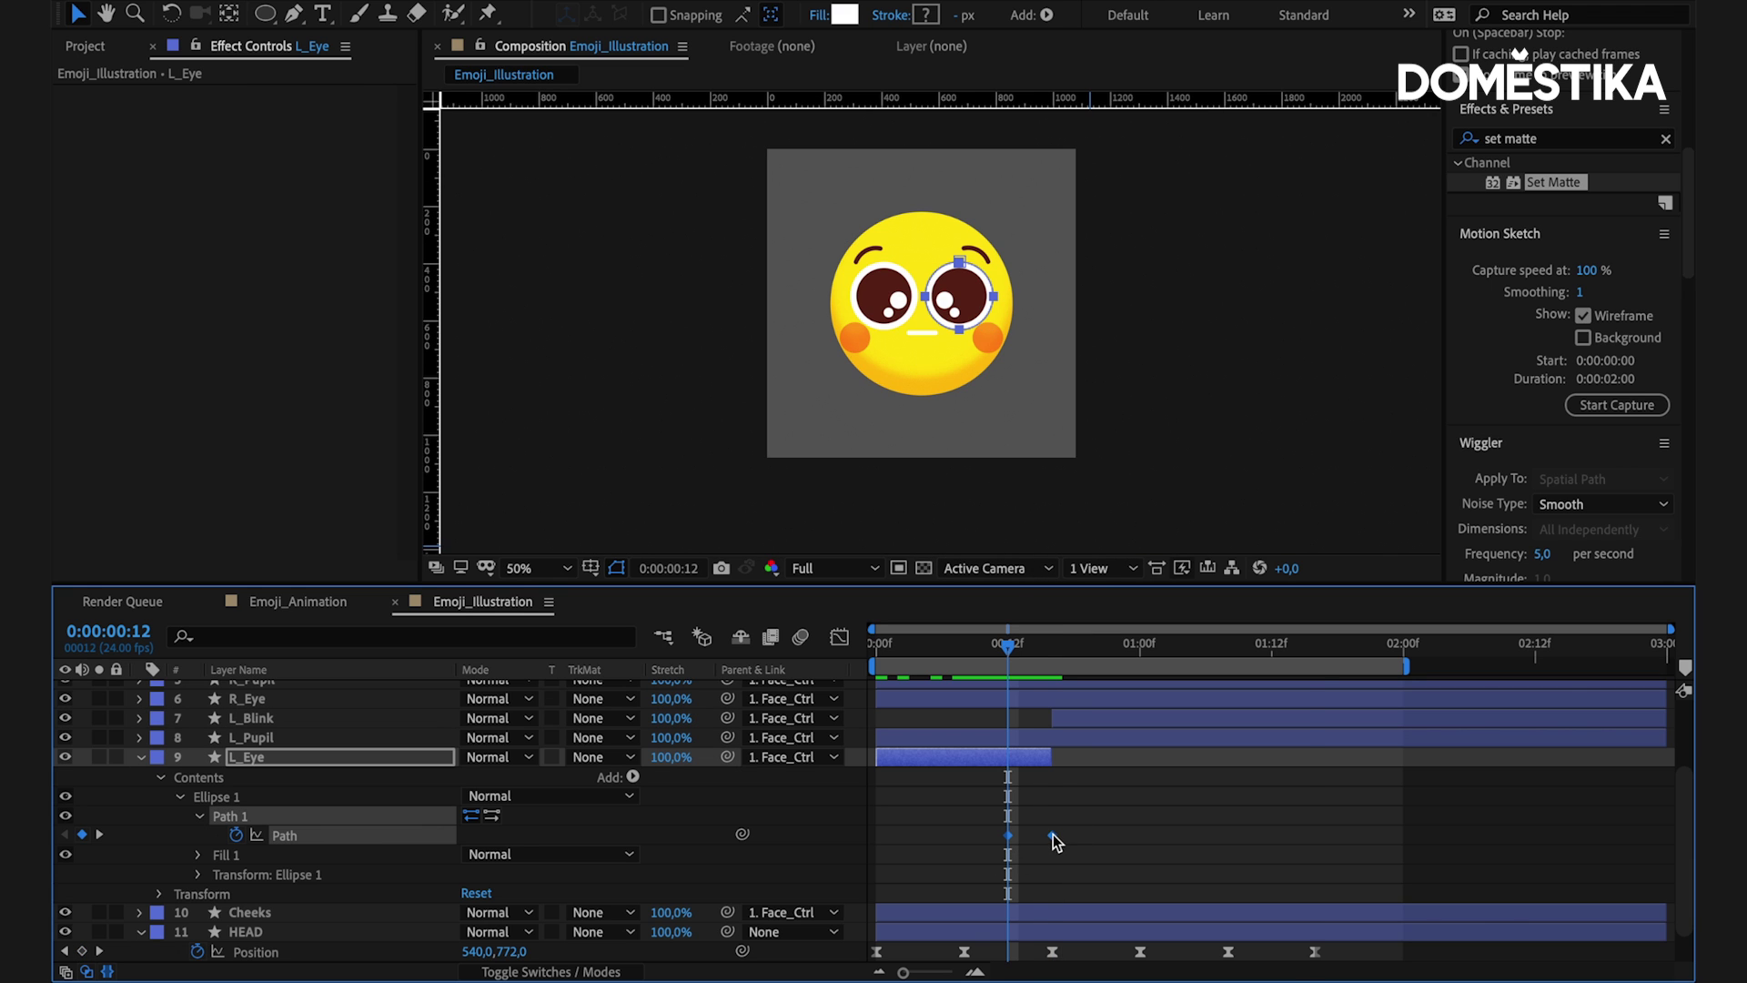
pyautogui.rightClick(1052, 835)
pyautogui.moveTo(1219, 961)
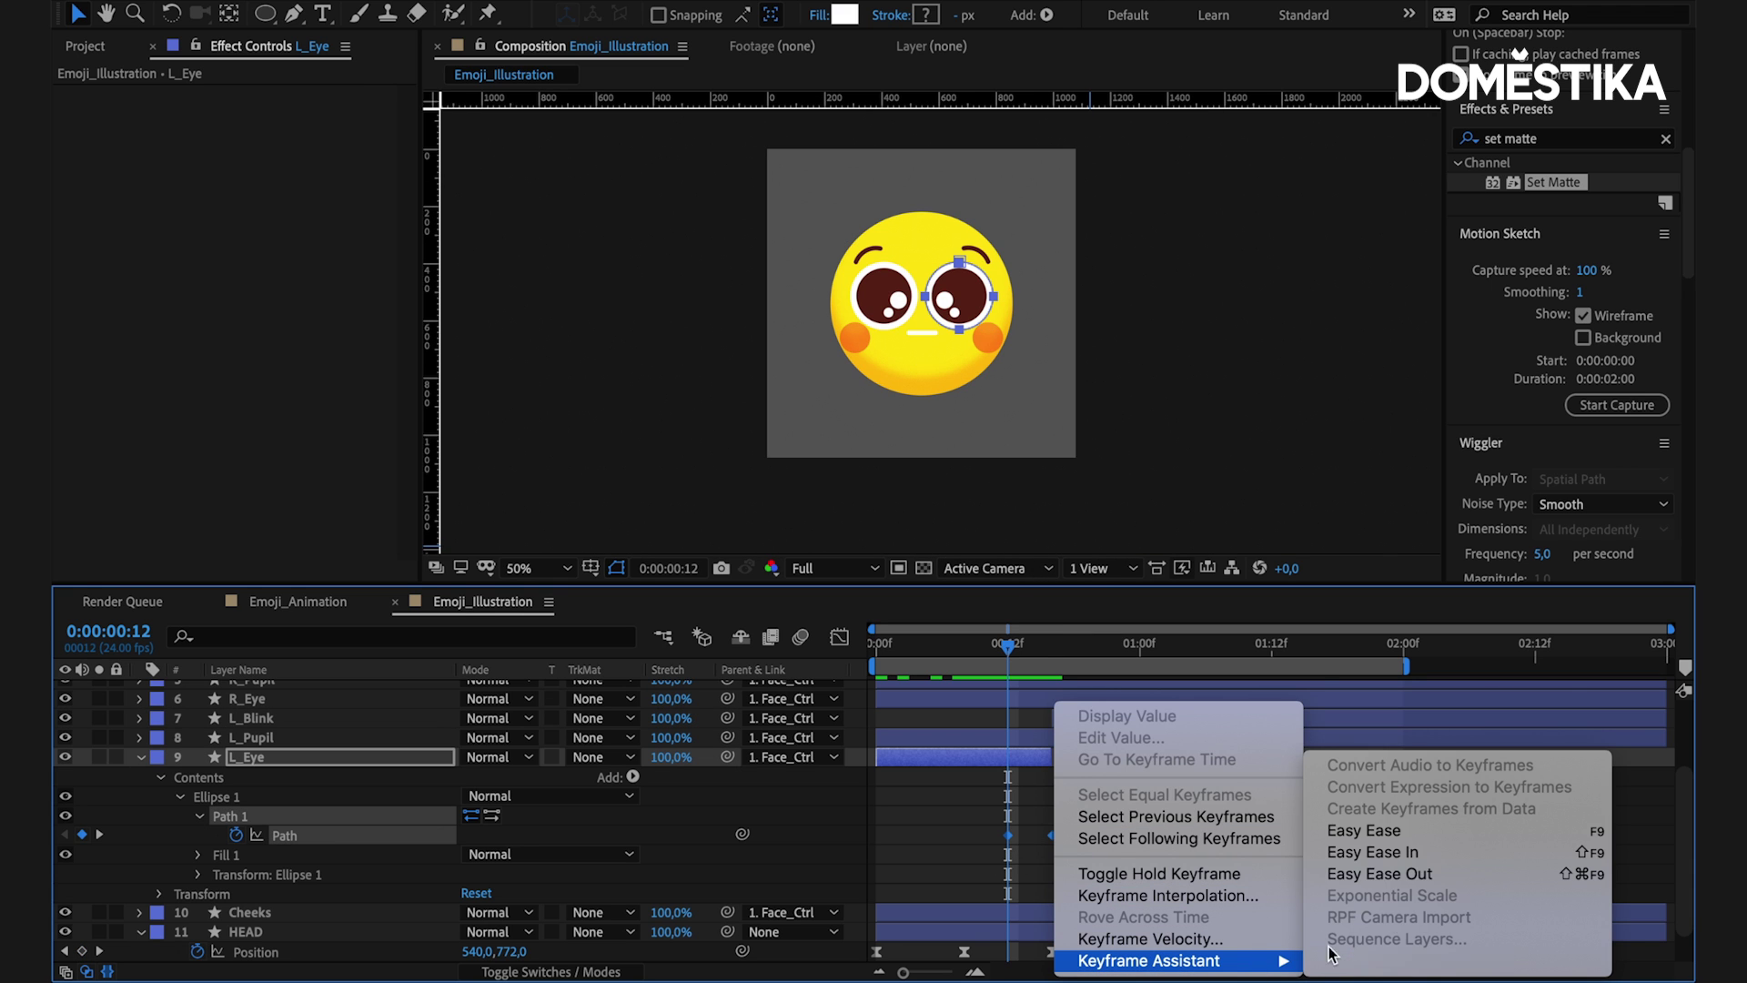
pyautogui.click(1427, 832)
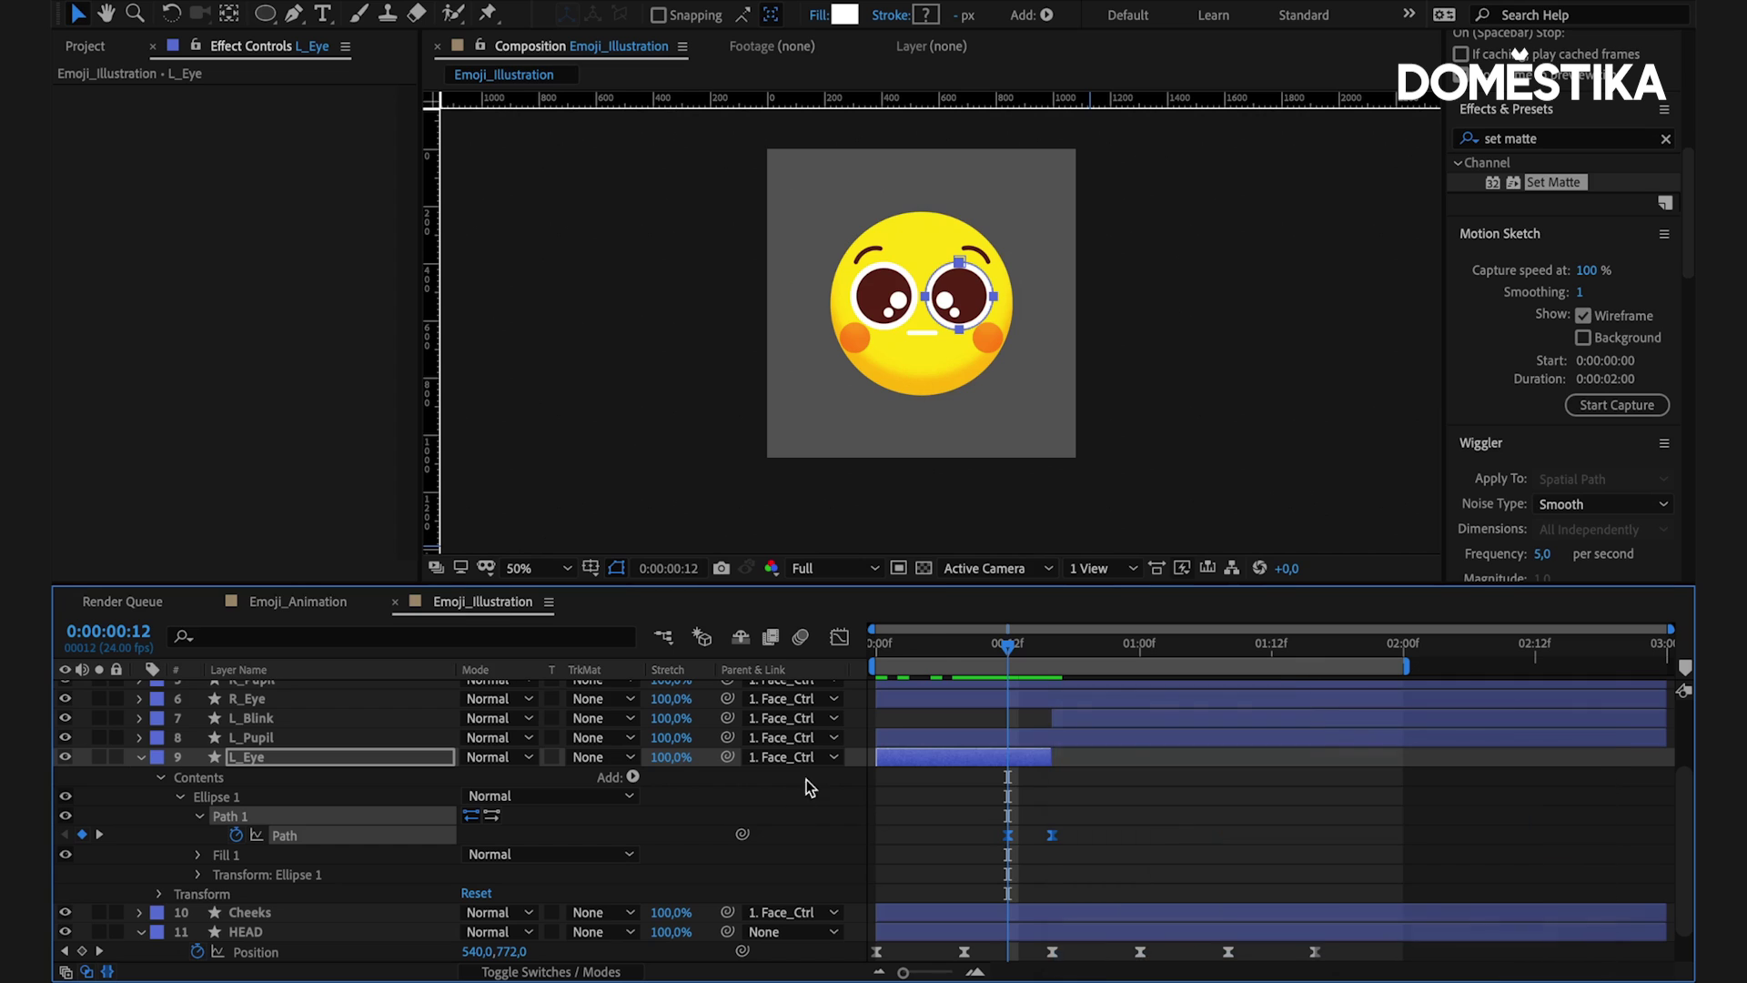
# - Sharpen the Path keyframes' speed curve in the Graph Editor and preview the wink
pyautogui.click(839, 638)
pyautogui.moveTo(1028, 925); pyautogui.dragTo(1033, 916)
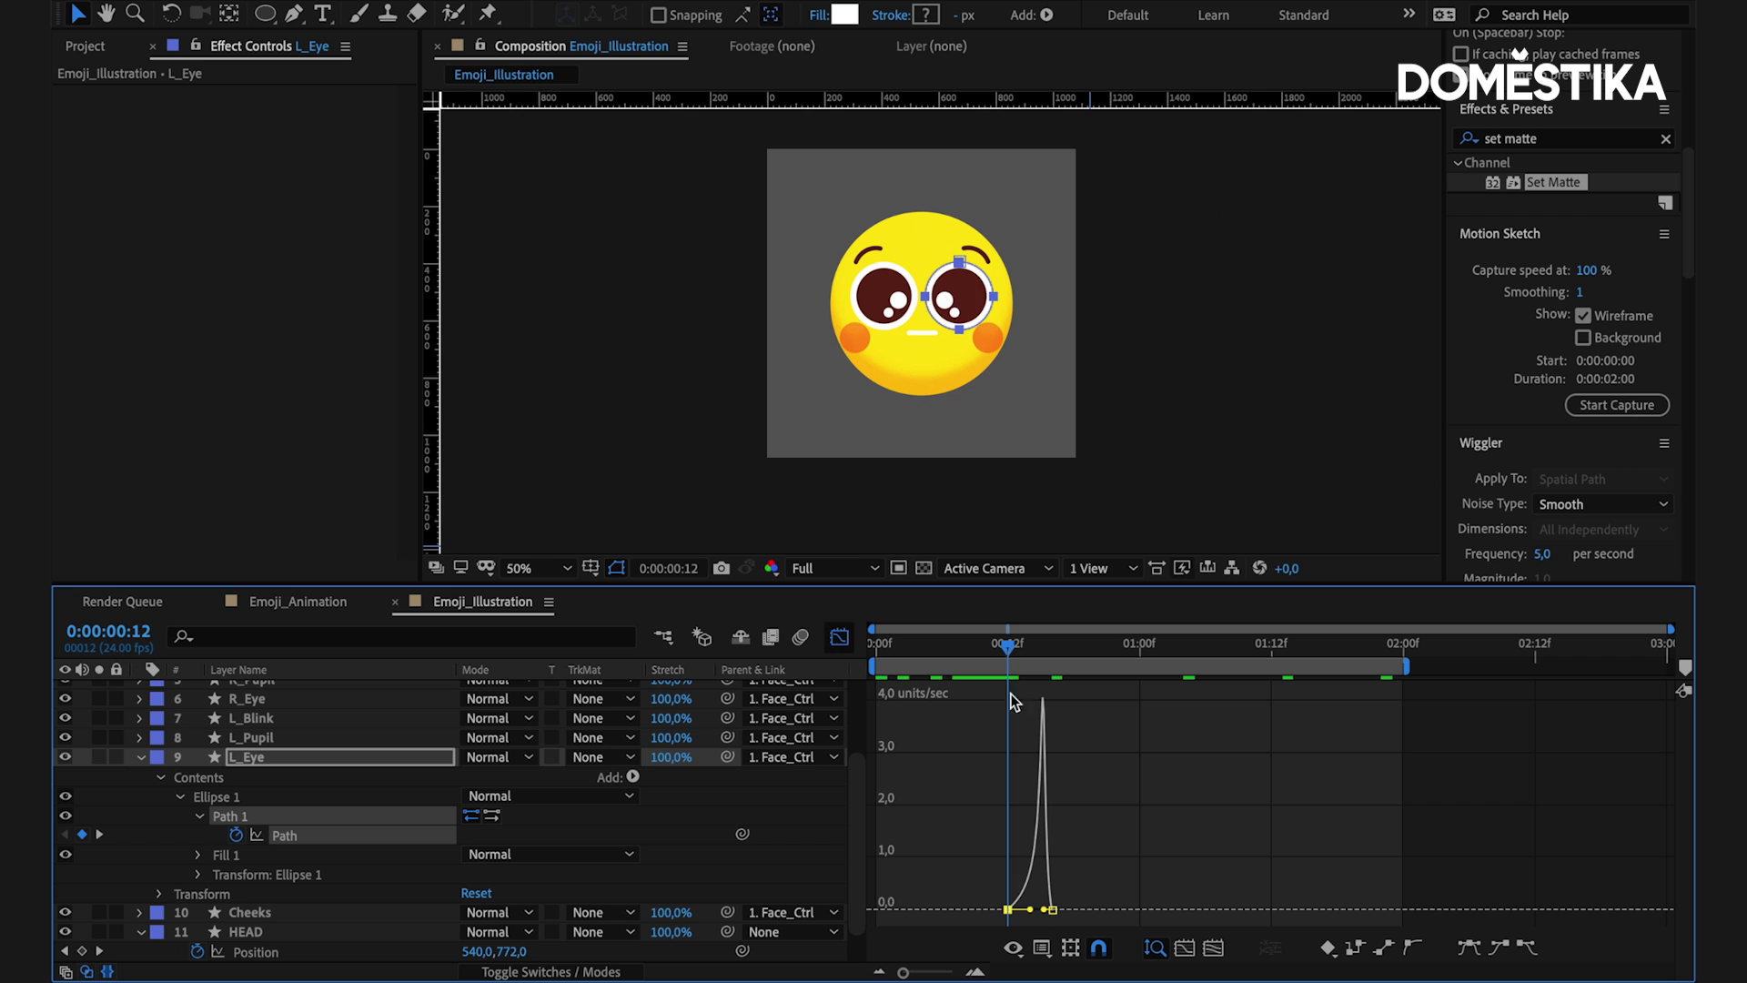
pyautogui.press('space')
pyautogui.click(850, 637)
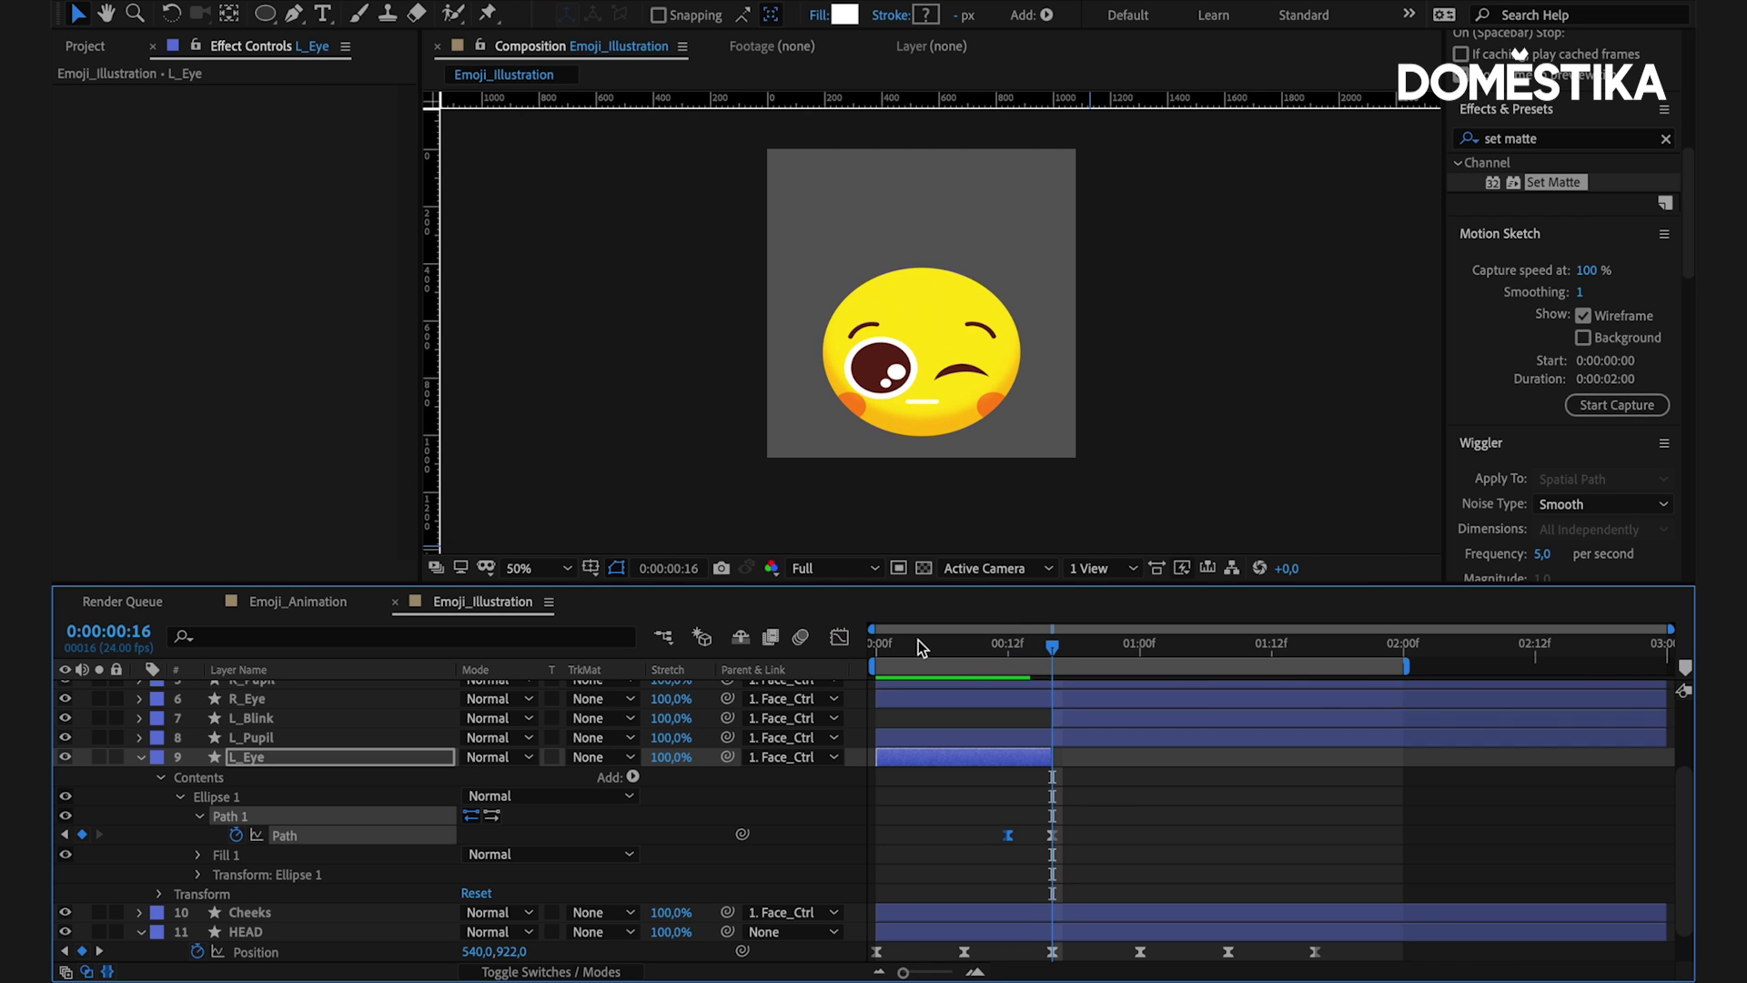
pyautogui.press('space')
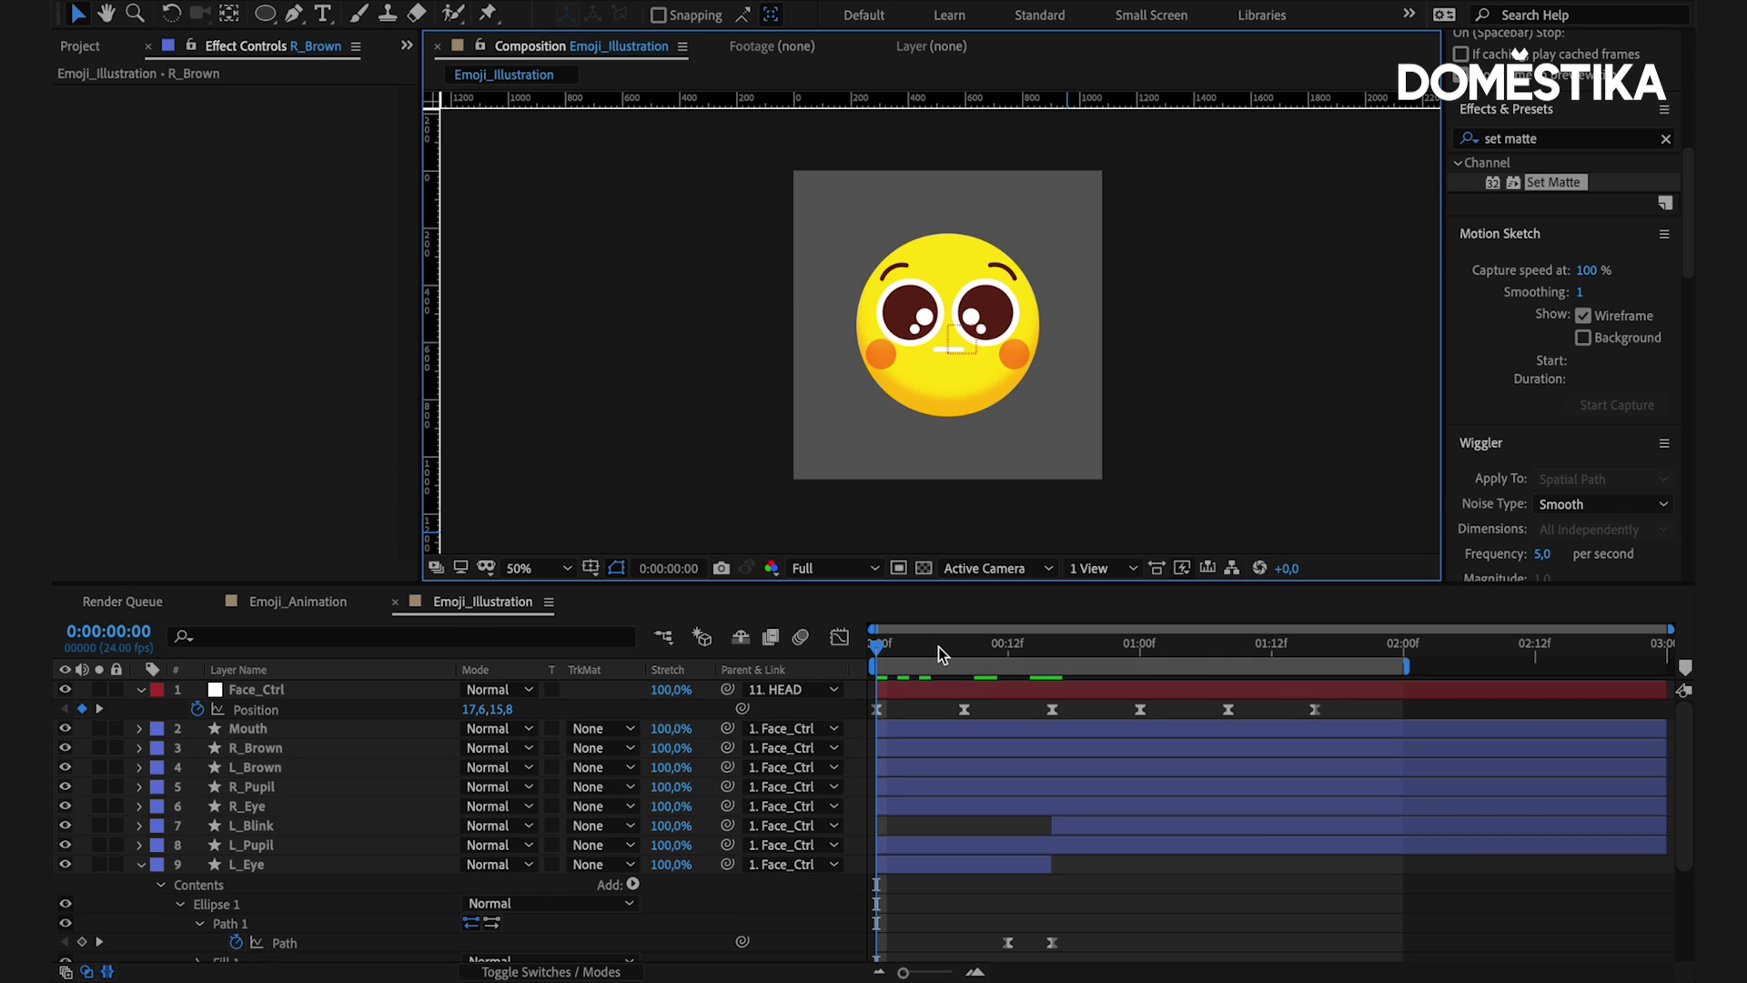
# - Start Position keyframes for both R_Brown and L_Brown at frame 0
pyautogui.click(278, 748)
pyautogui.keyDown('shift'); pyautogui.click(276, 767); pyautogui.keyUp('shift')
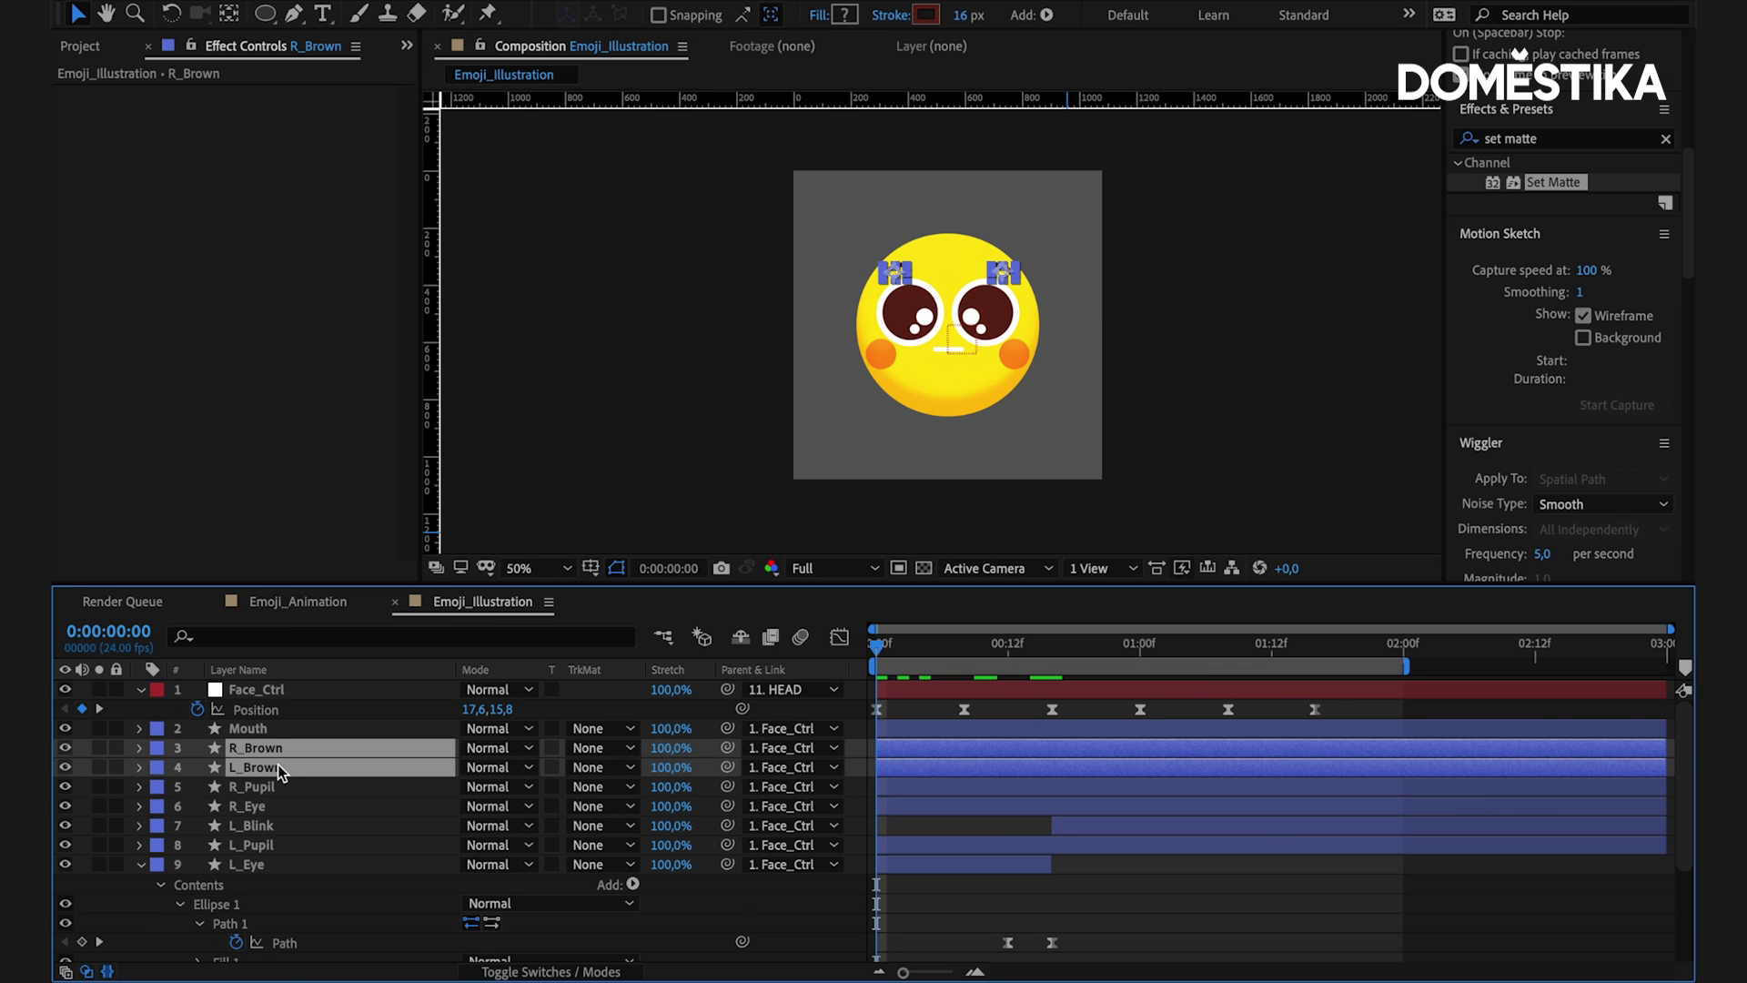
pyautogui.press('p')
pyautogui.click(198, 767)
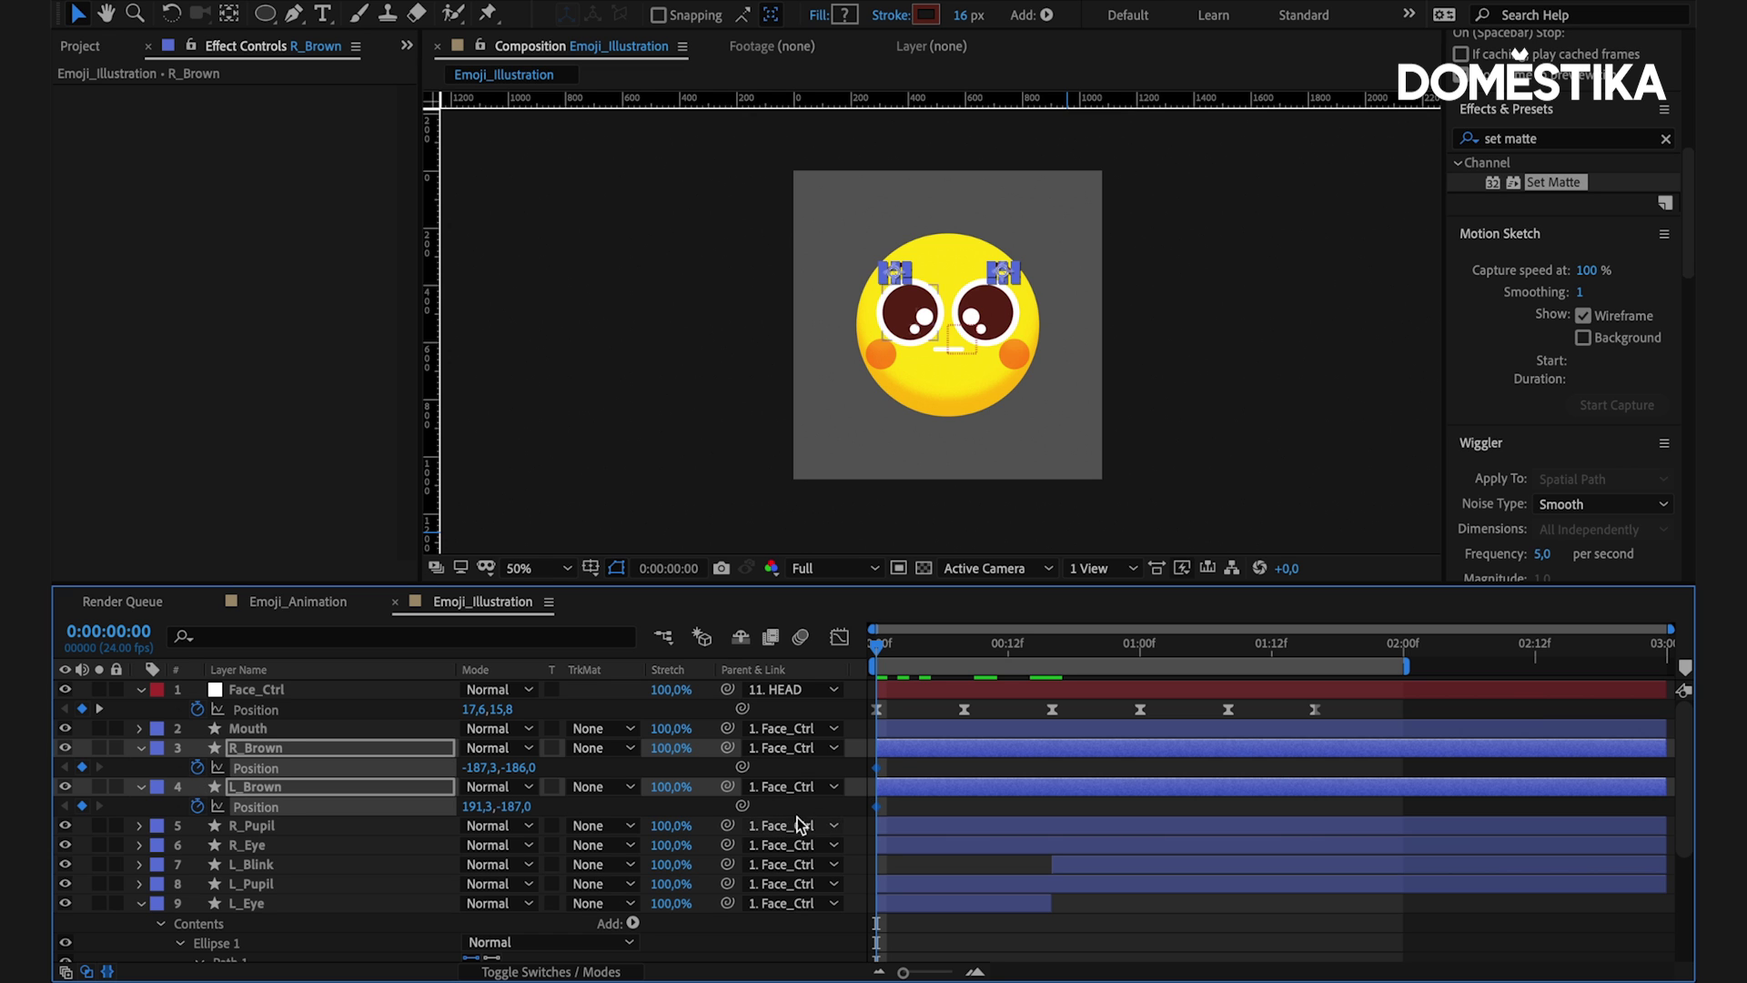
# - Lower the L_Brown eyebrow over the winking eye at frame 16
pyautogui.moveTo(876, 642); pyautogui.dragTo(964, 643)
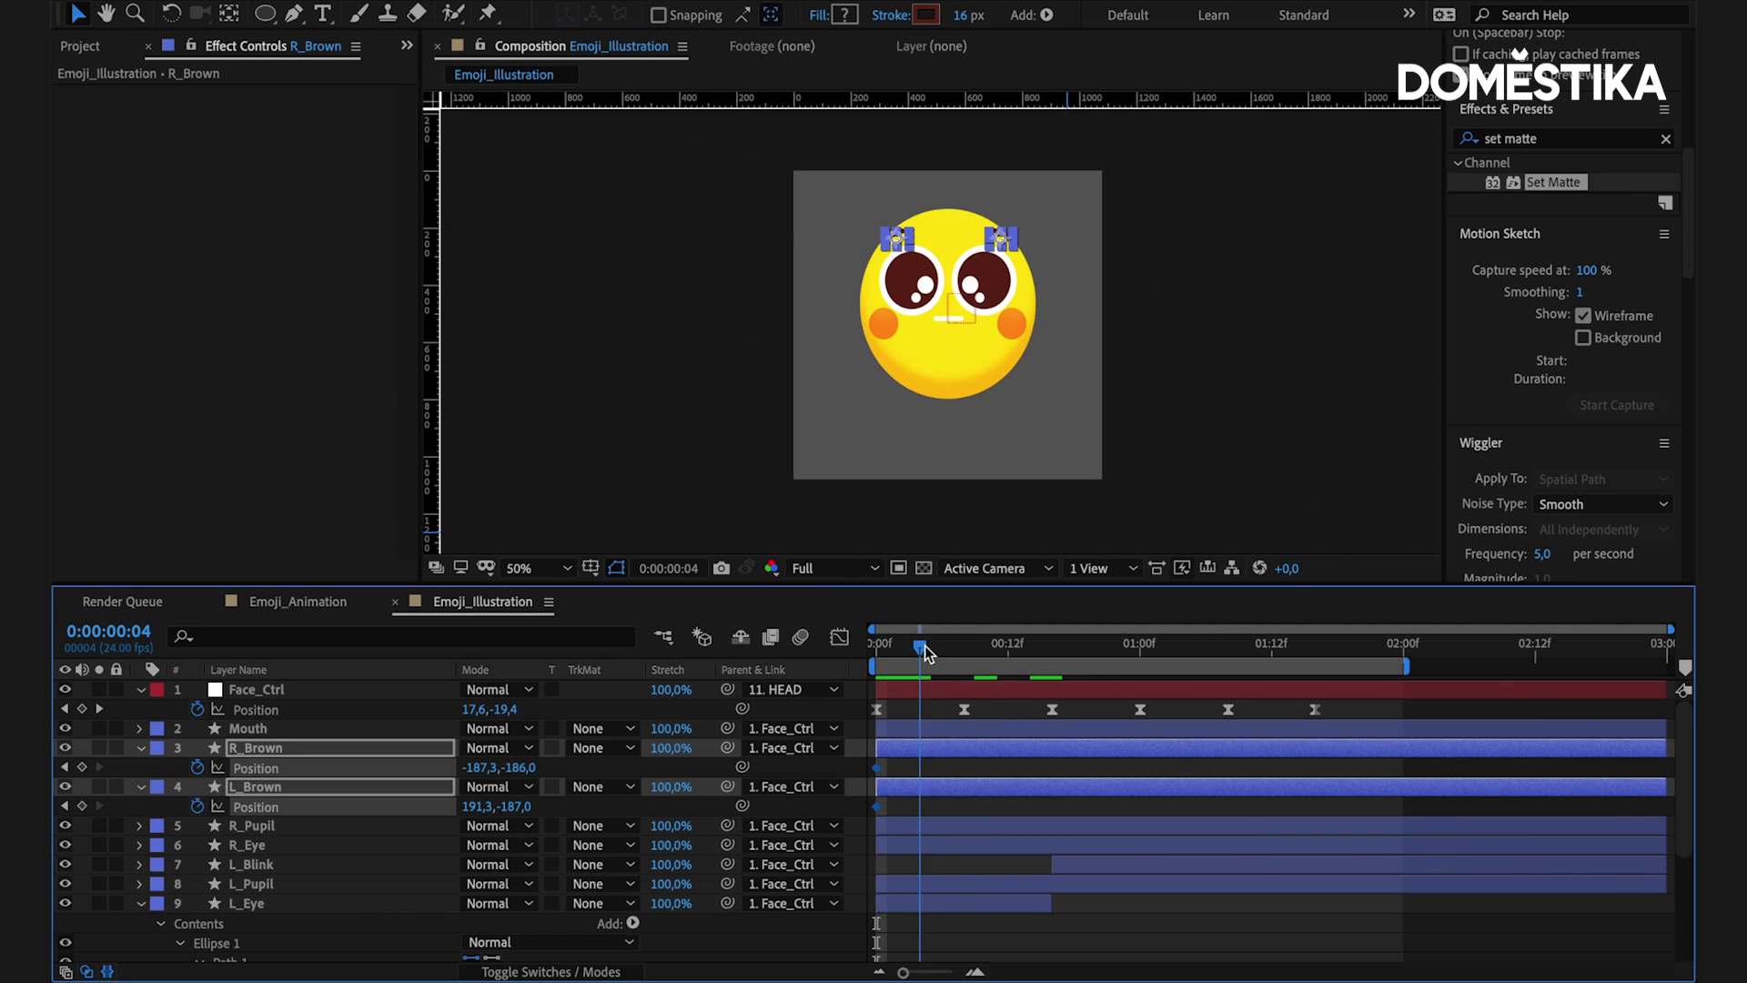
pyautogui.scroll(2, 1016, 228)
pyautogui.scroll(3, 1016, 227)
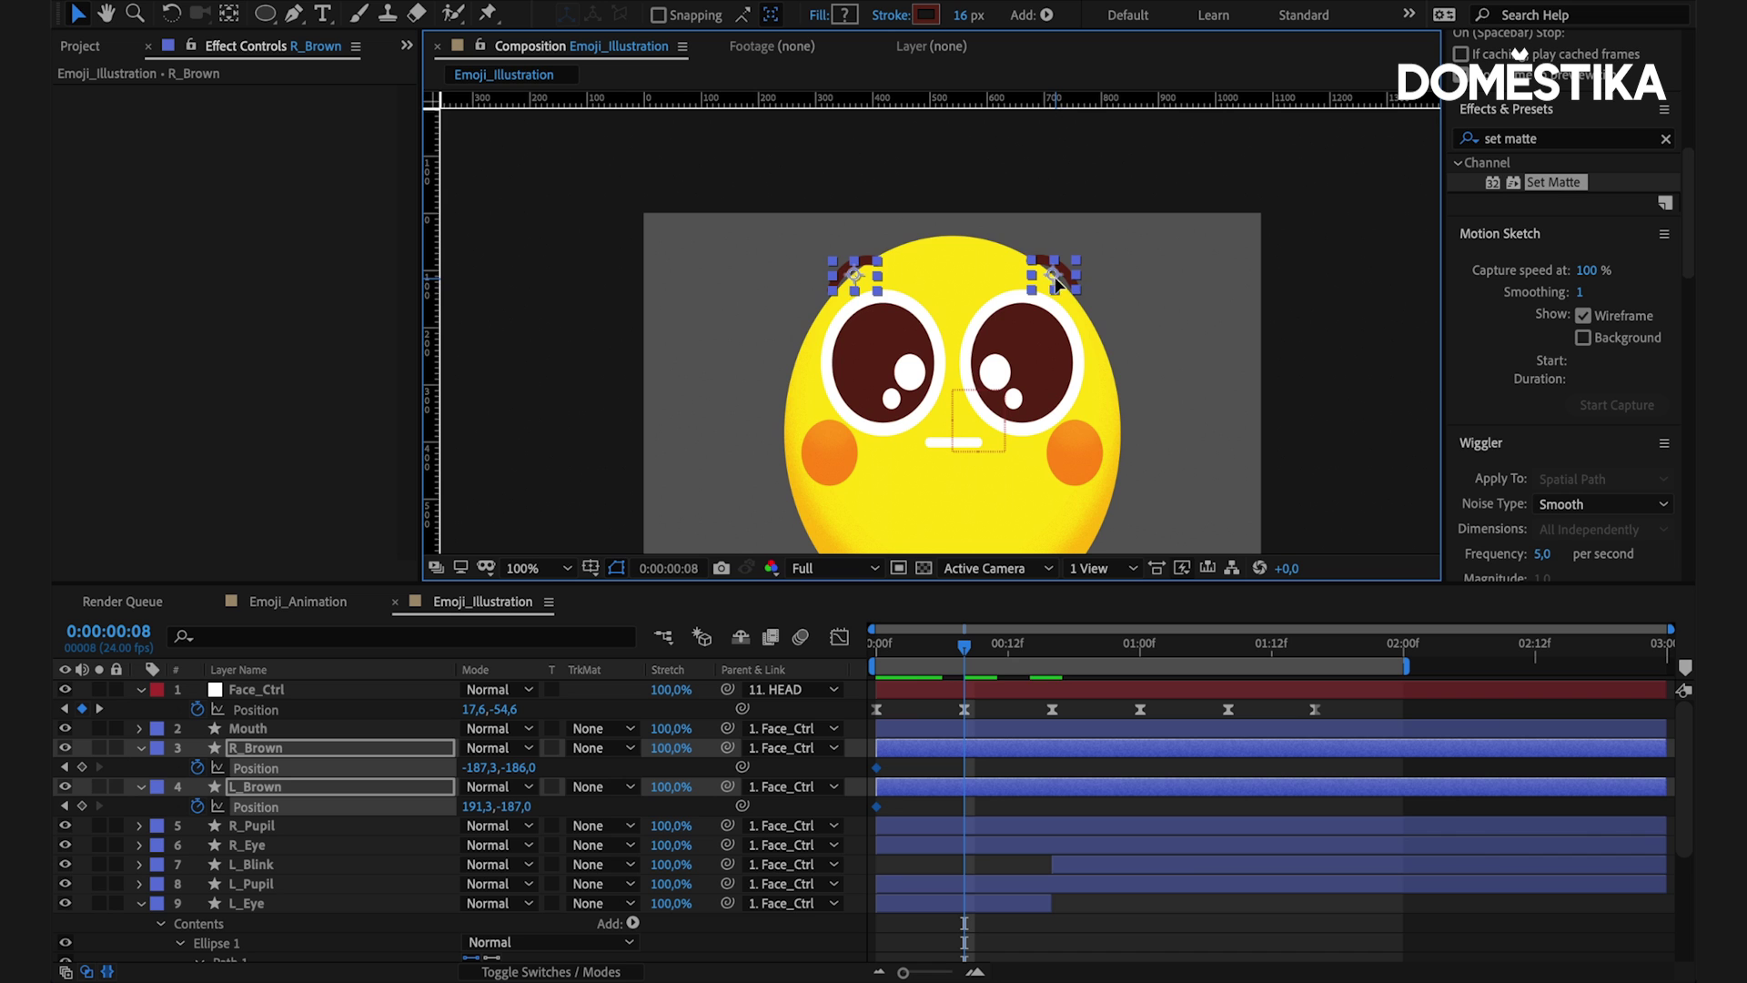
pyautogui.click(1051, 645)
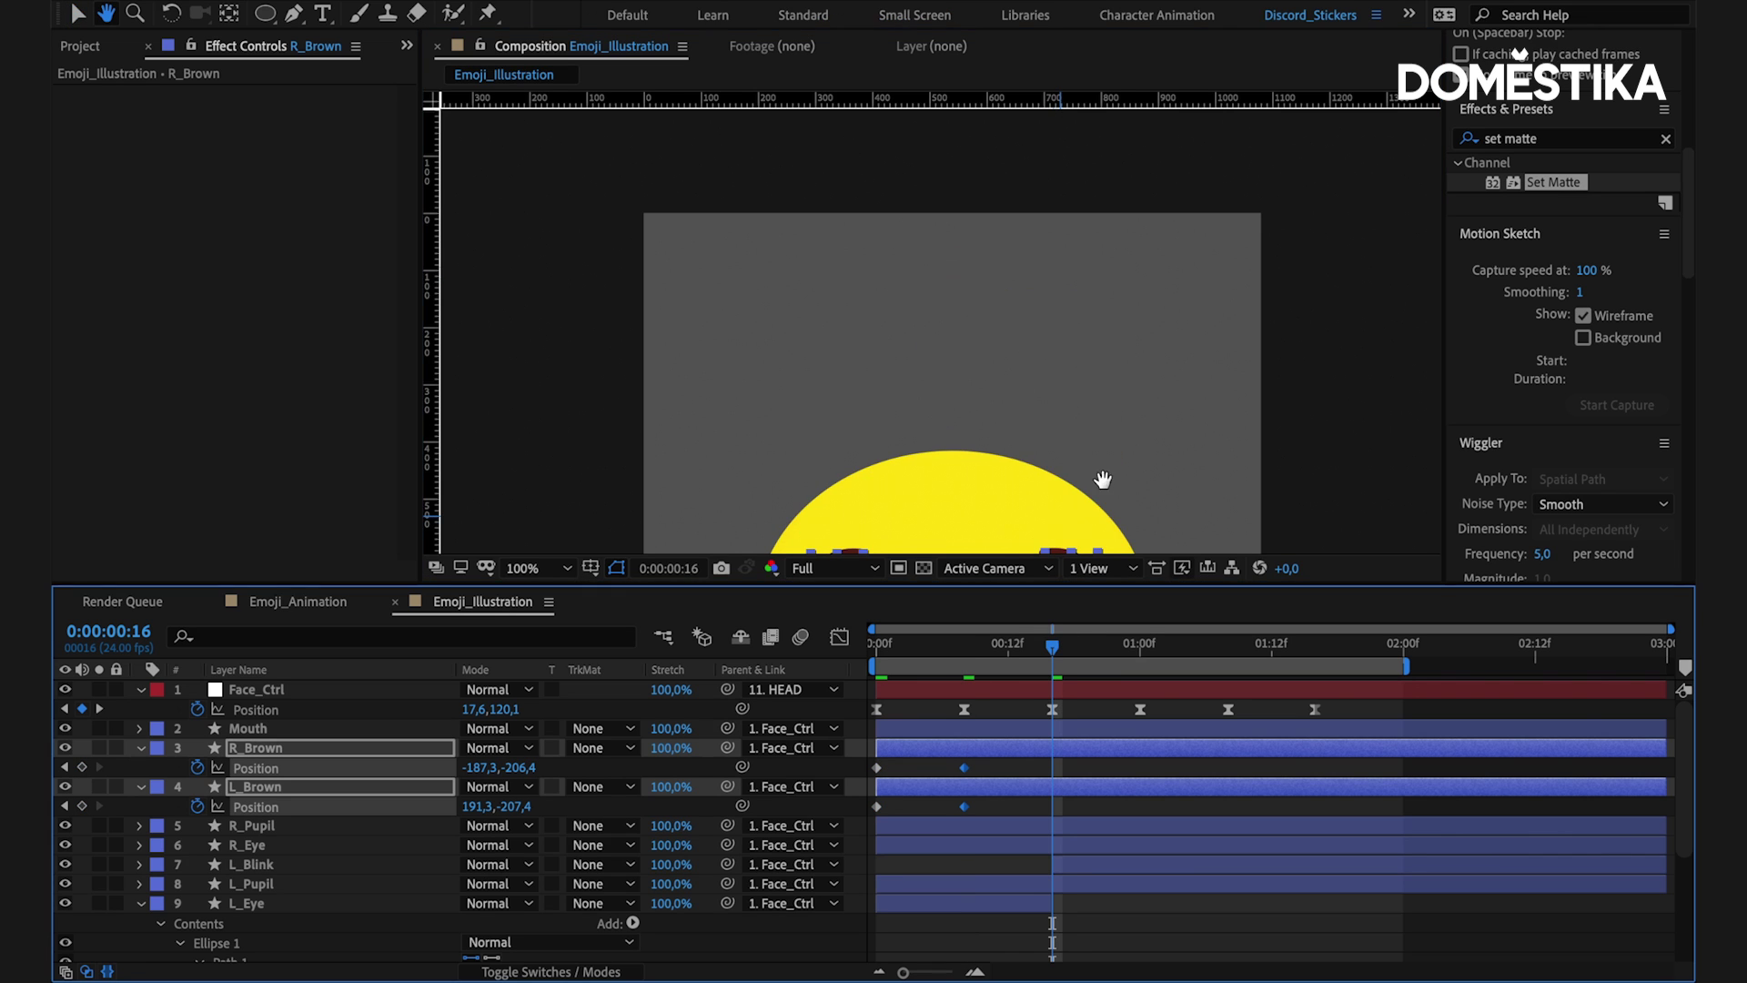
pyautogui.scroll(-3, 1100, 484)
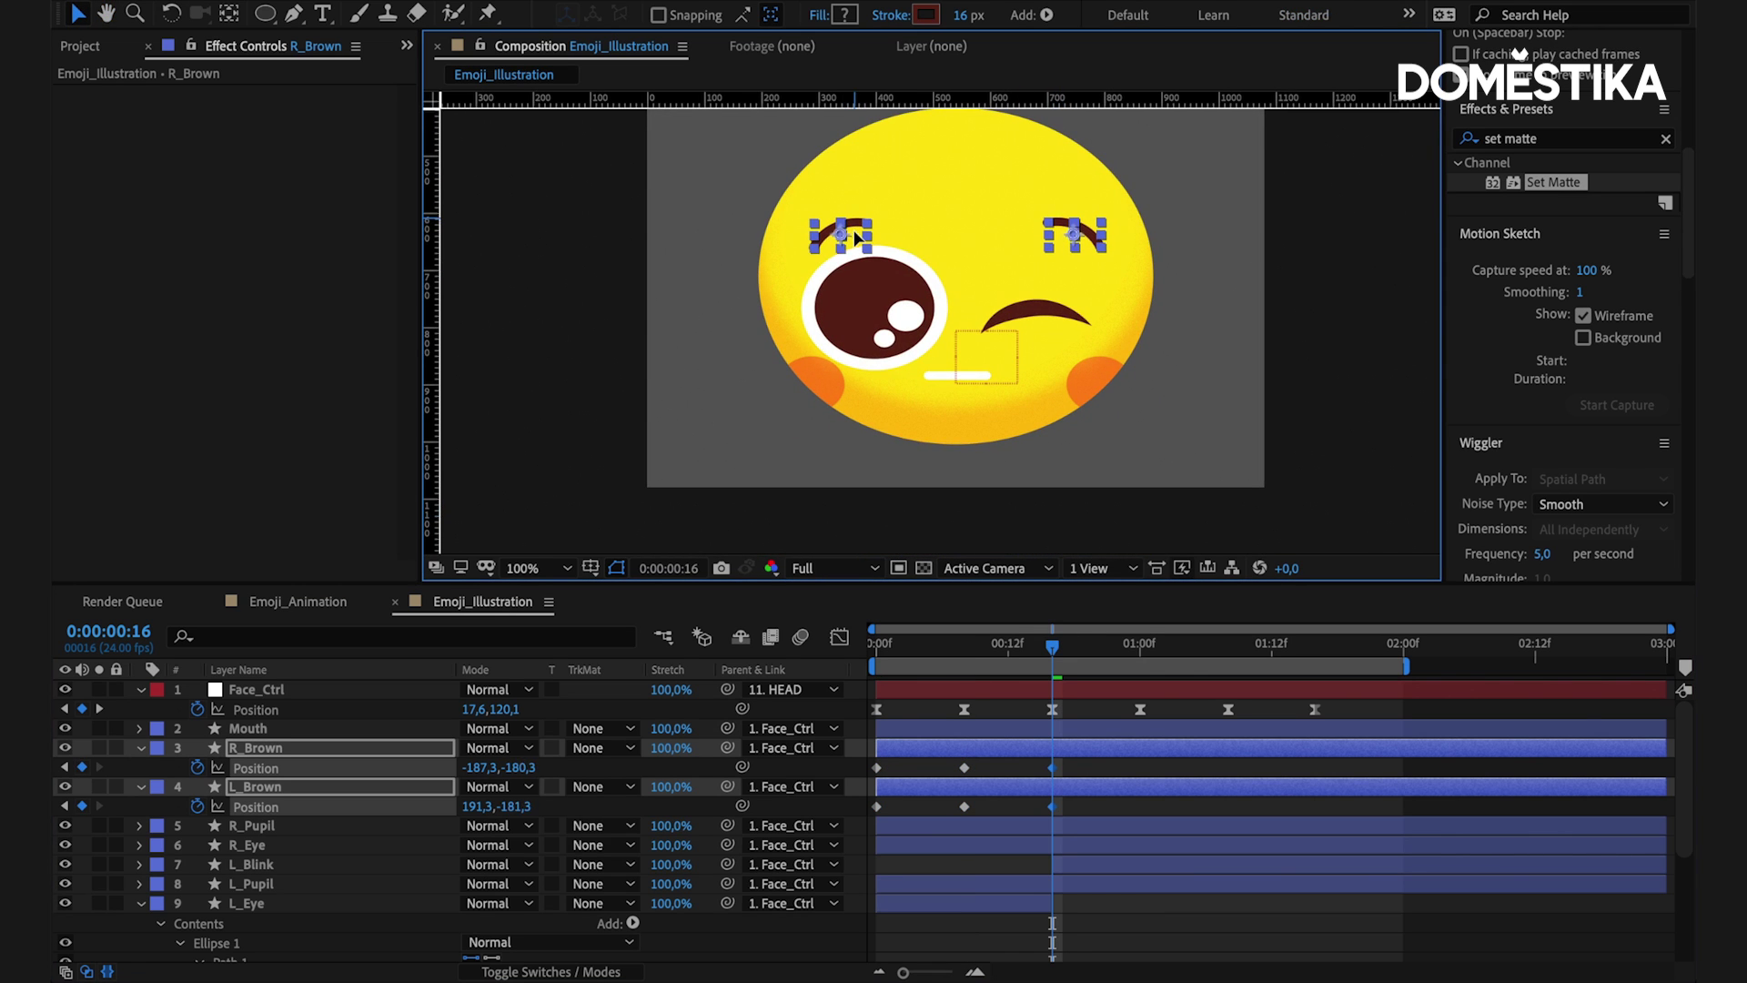
pyautogui.click(1069, 769)
pyautogui.click(1070, 788)
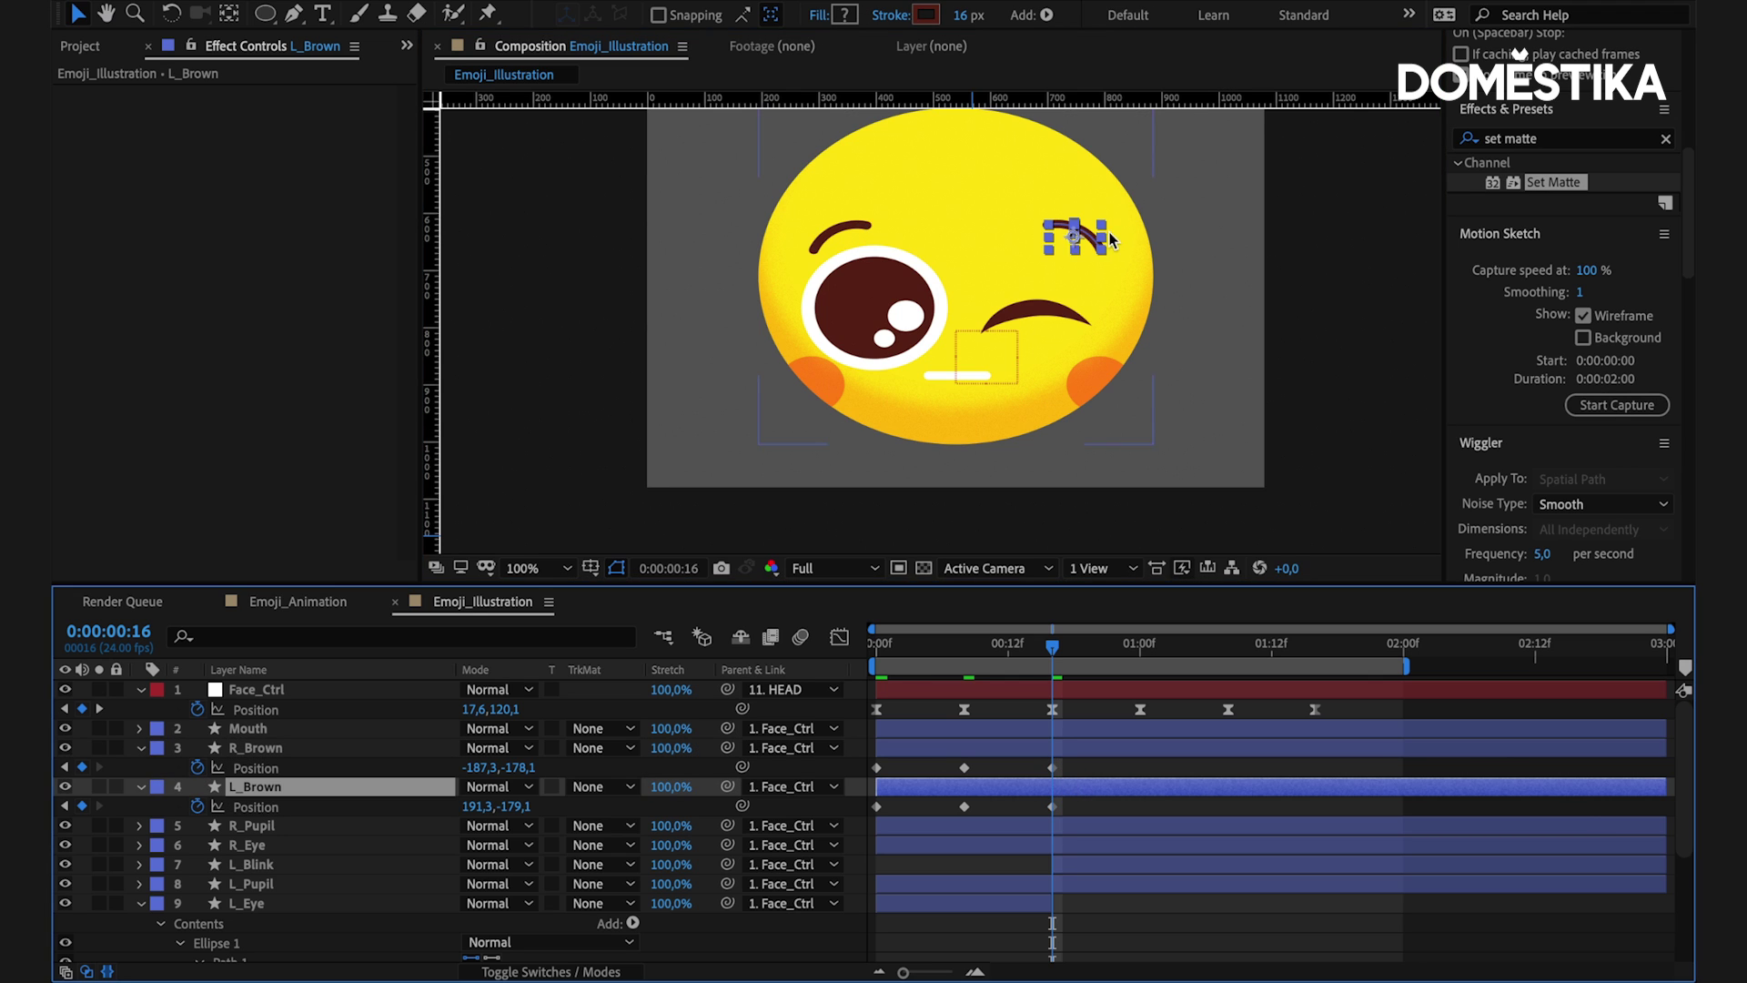
pyautogui.moveTo(1062, 235); pyautogui.dragTo(1059, 281)
# - At 1:00, raise R_Brown slightly and set L_Brown's height
pyautogui.moveTo(1053, 646); pyautogui.dragTo(1143, 566)
pyautogui.scroll(3, 1178, 417)
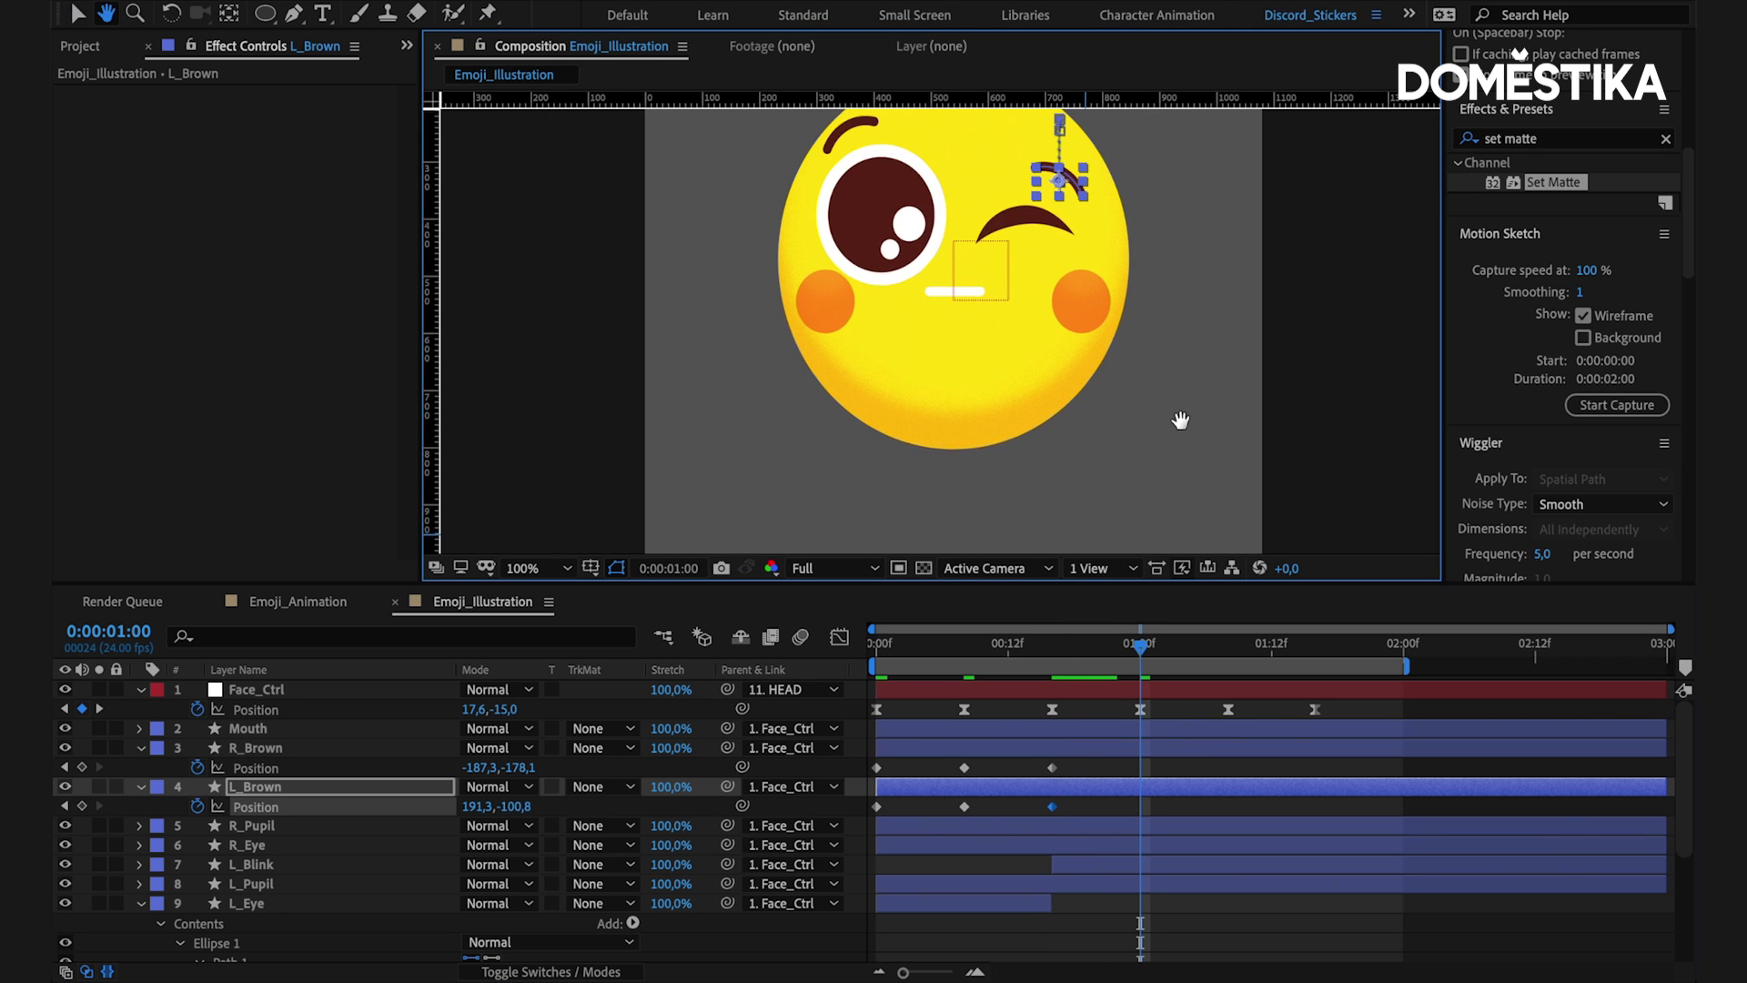
pyautogui.click(877, 768)
pyautogui.hotkey('ctrl', 'c')
pyautogui.hotkey('ctrl', 'v')
pyautogui.click(1101, 789)
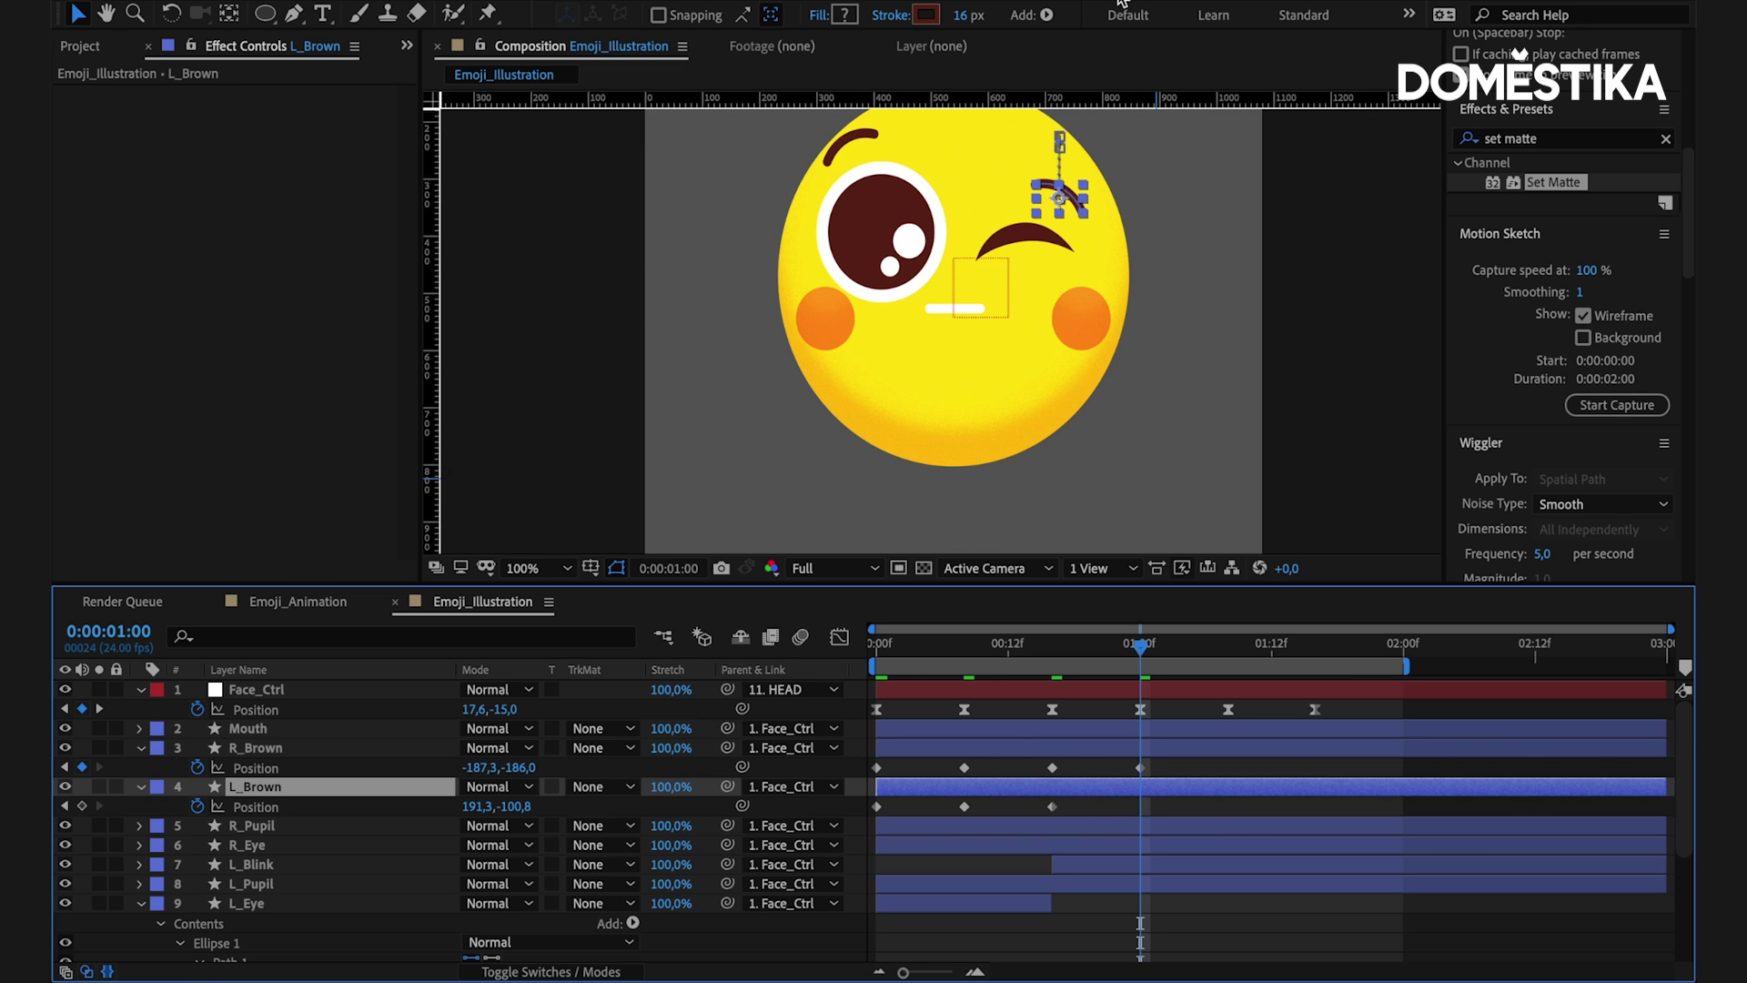
pyautogui.moveTo(1074, 205); pyautogui.dragTo(1076, 201)
pyautogui.press(',')
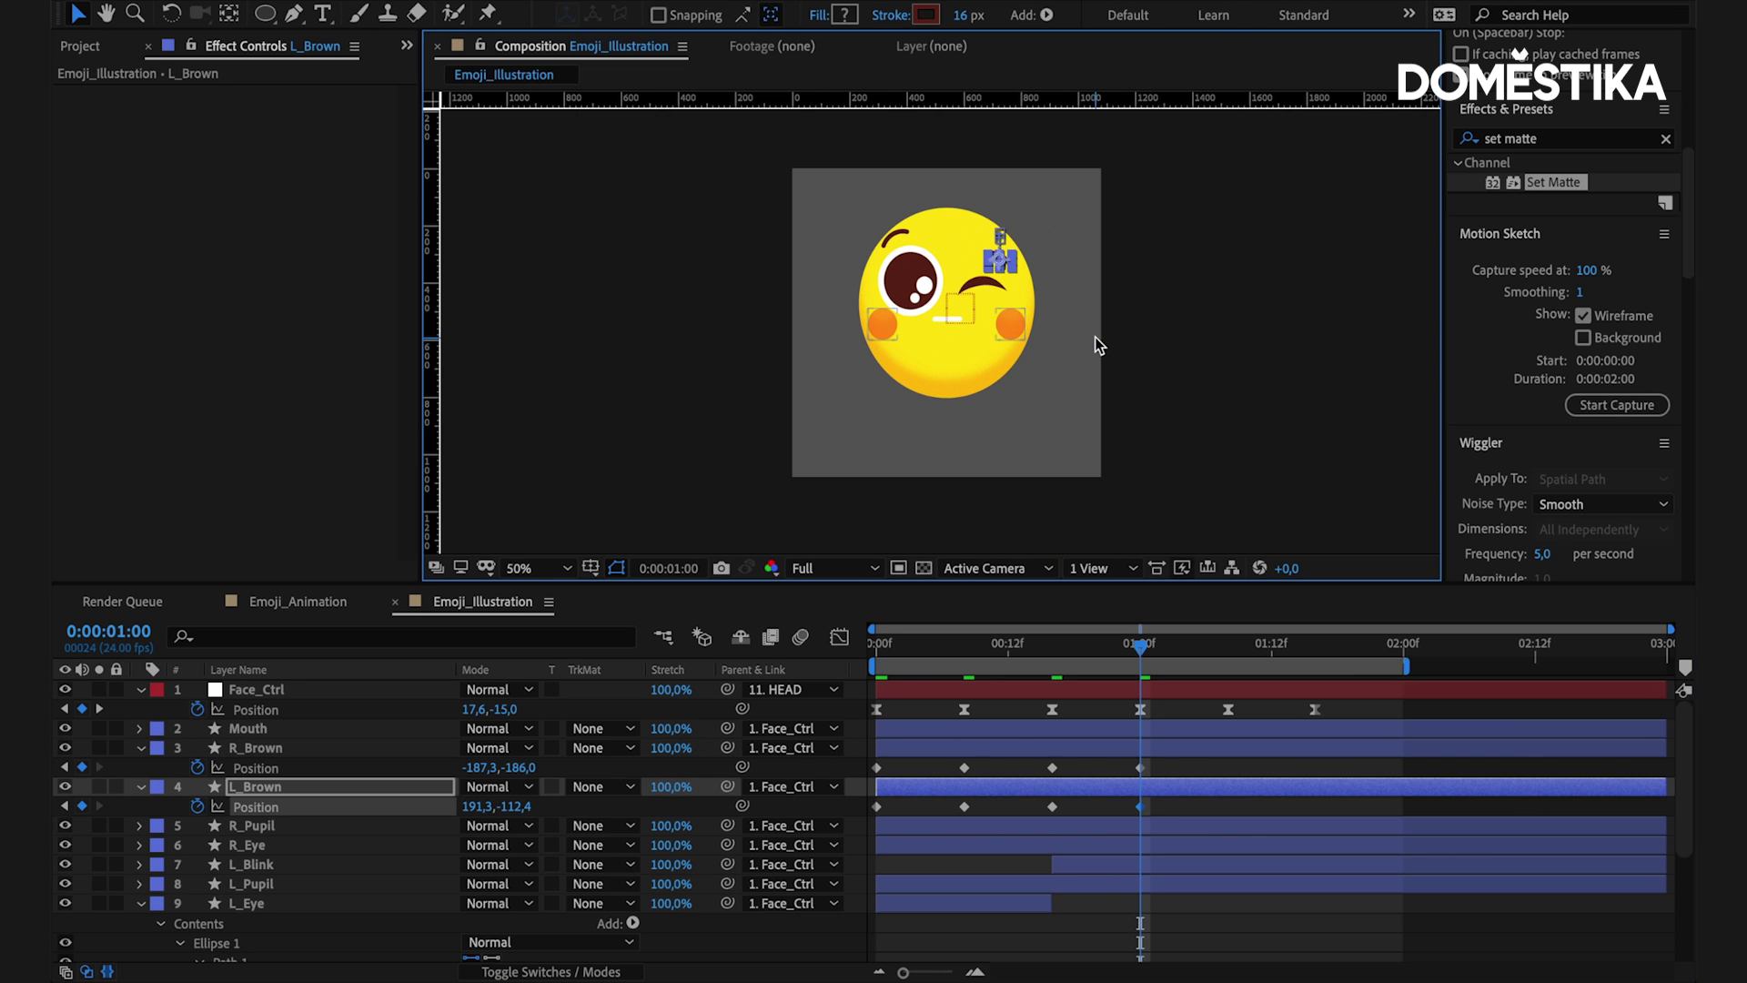
pyautogui.moveTo(1177, 763); pyautogui.dragTo(1065, 768)
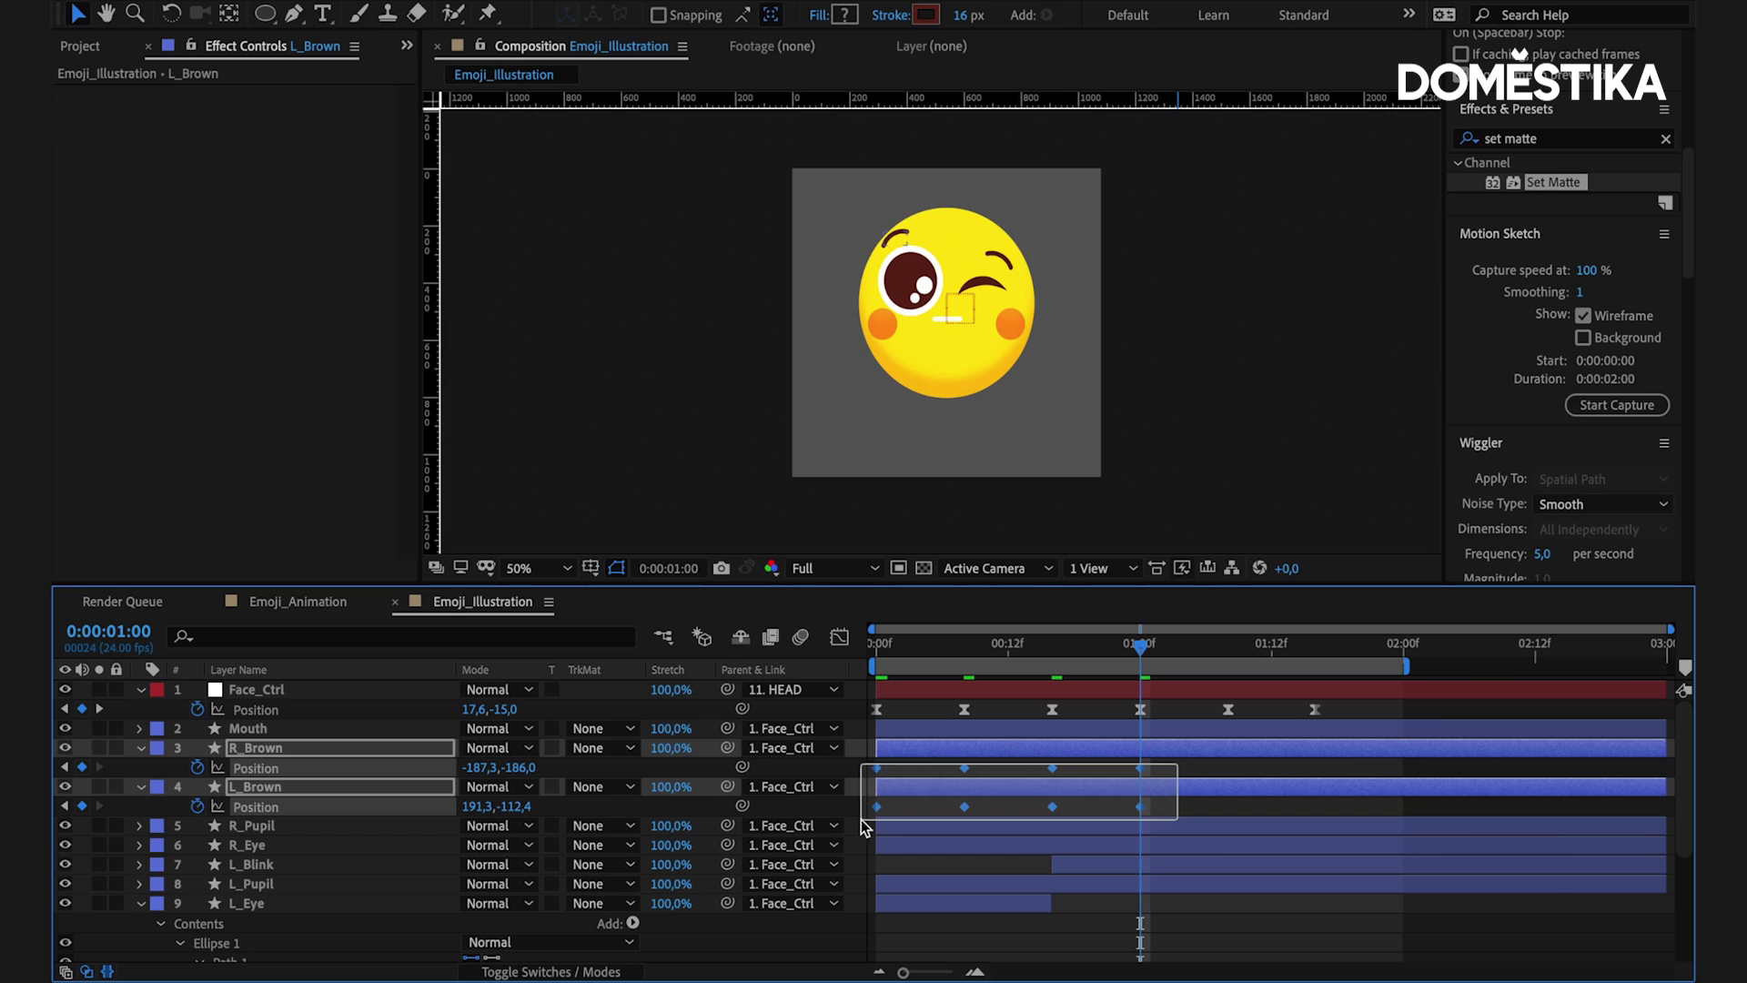
# - Apply Easy Ease to all R_Brown and L_Brown Position keyframes and play the animation
pyautogui.moveTo(881, 799); pyautogui.dragTo(861, 819)
pyautogui.rightClick(963, 806)
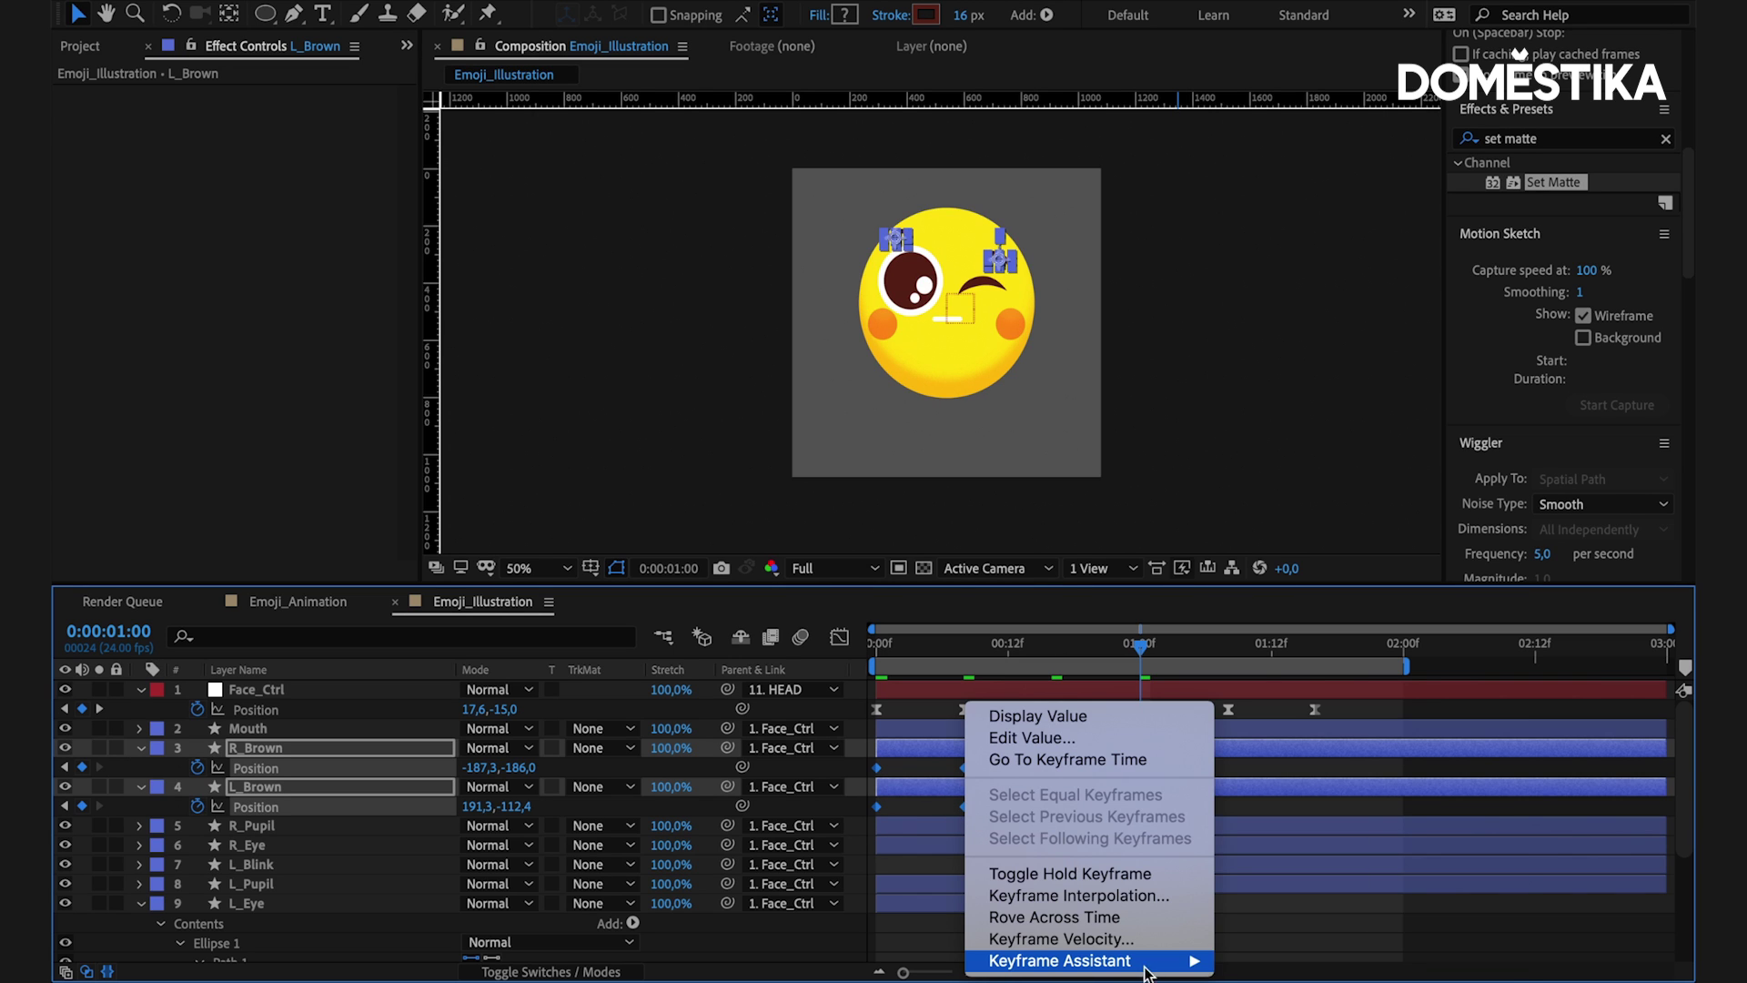
pyautogui.moveTo(1151, 961)
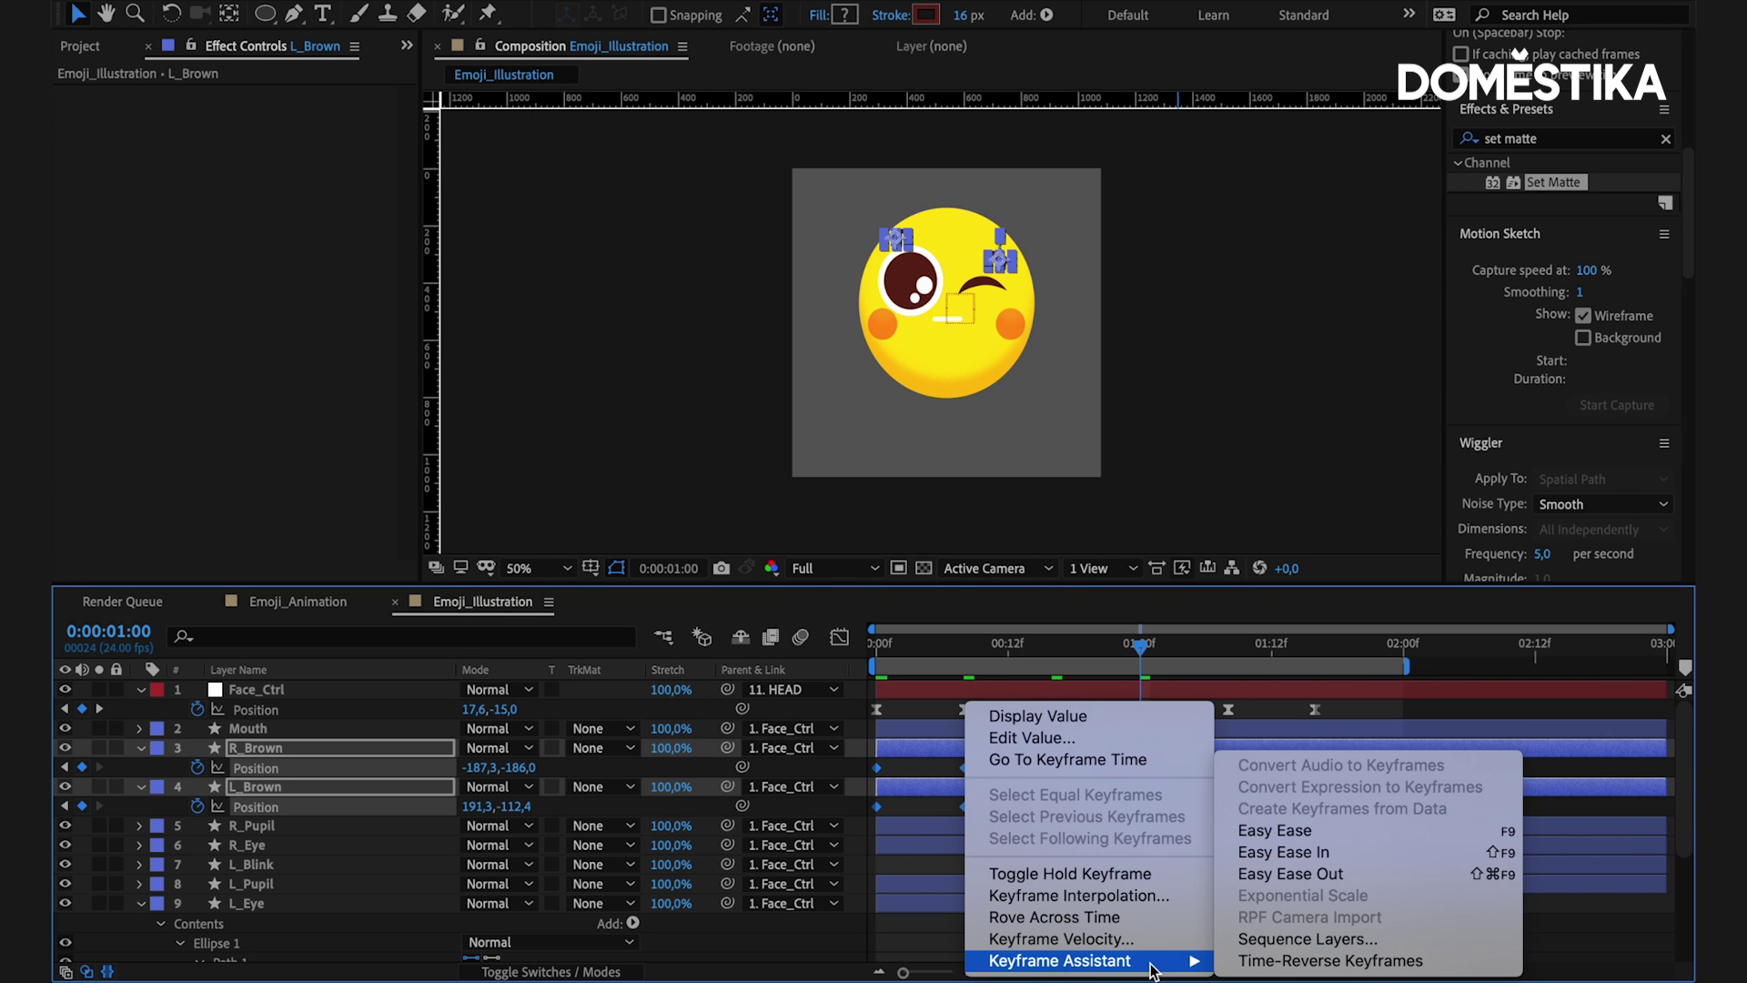
pyautogui.click(1308, 831)
pyautogui.press('space')
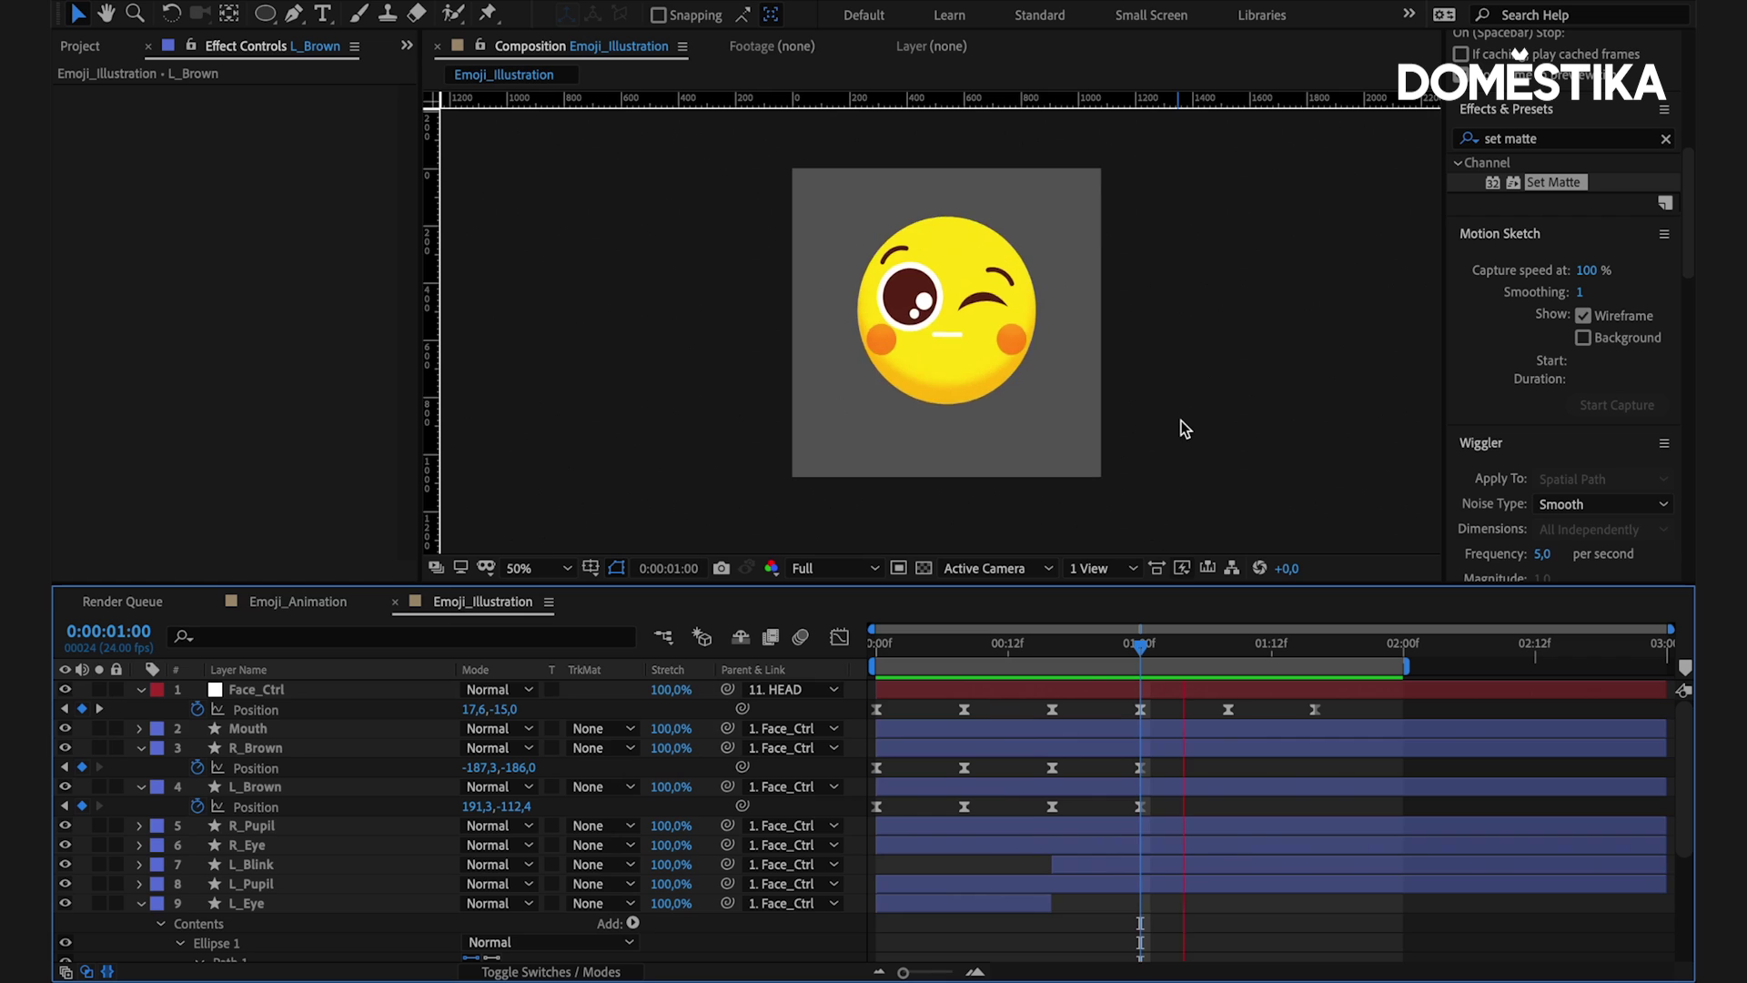
# - Add an eased 0° Rotation keyframe to HEAD at frame 0
pyautogui.press('space')
pyautogui.scroll(-5, 327, 904)
pyautogui.click(295, 894)
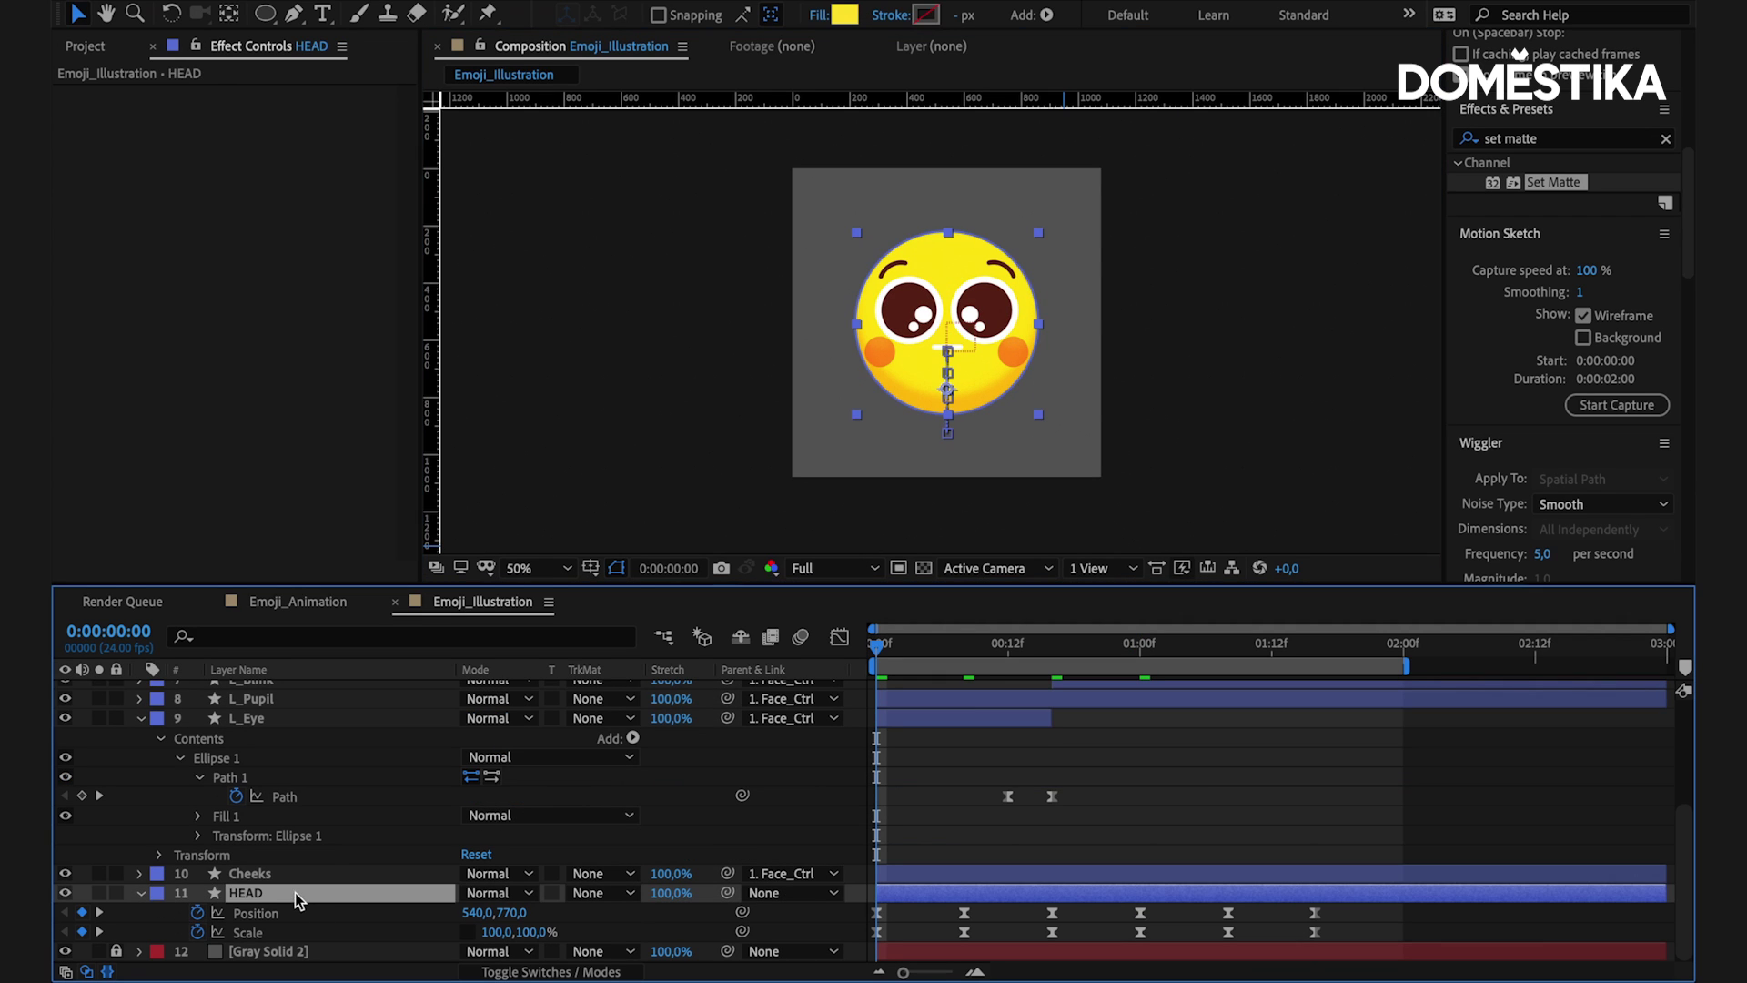
pyautogui.press('r')
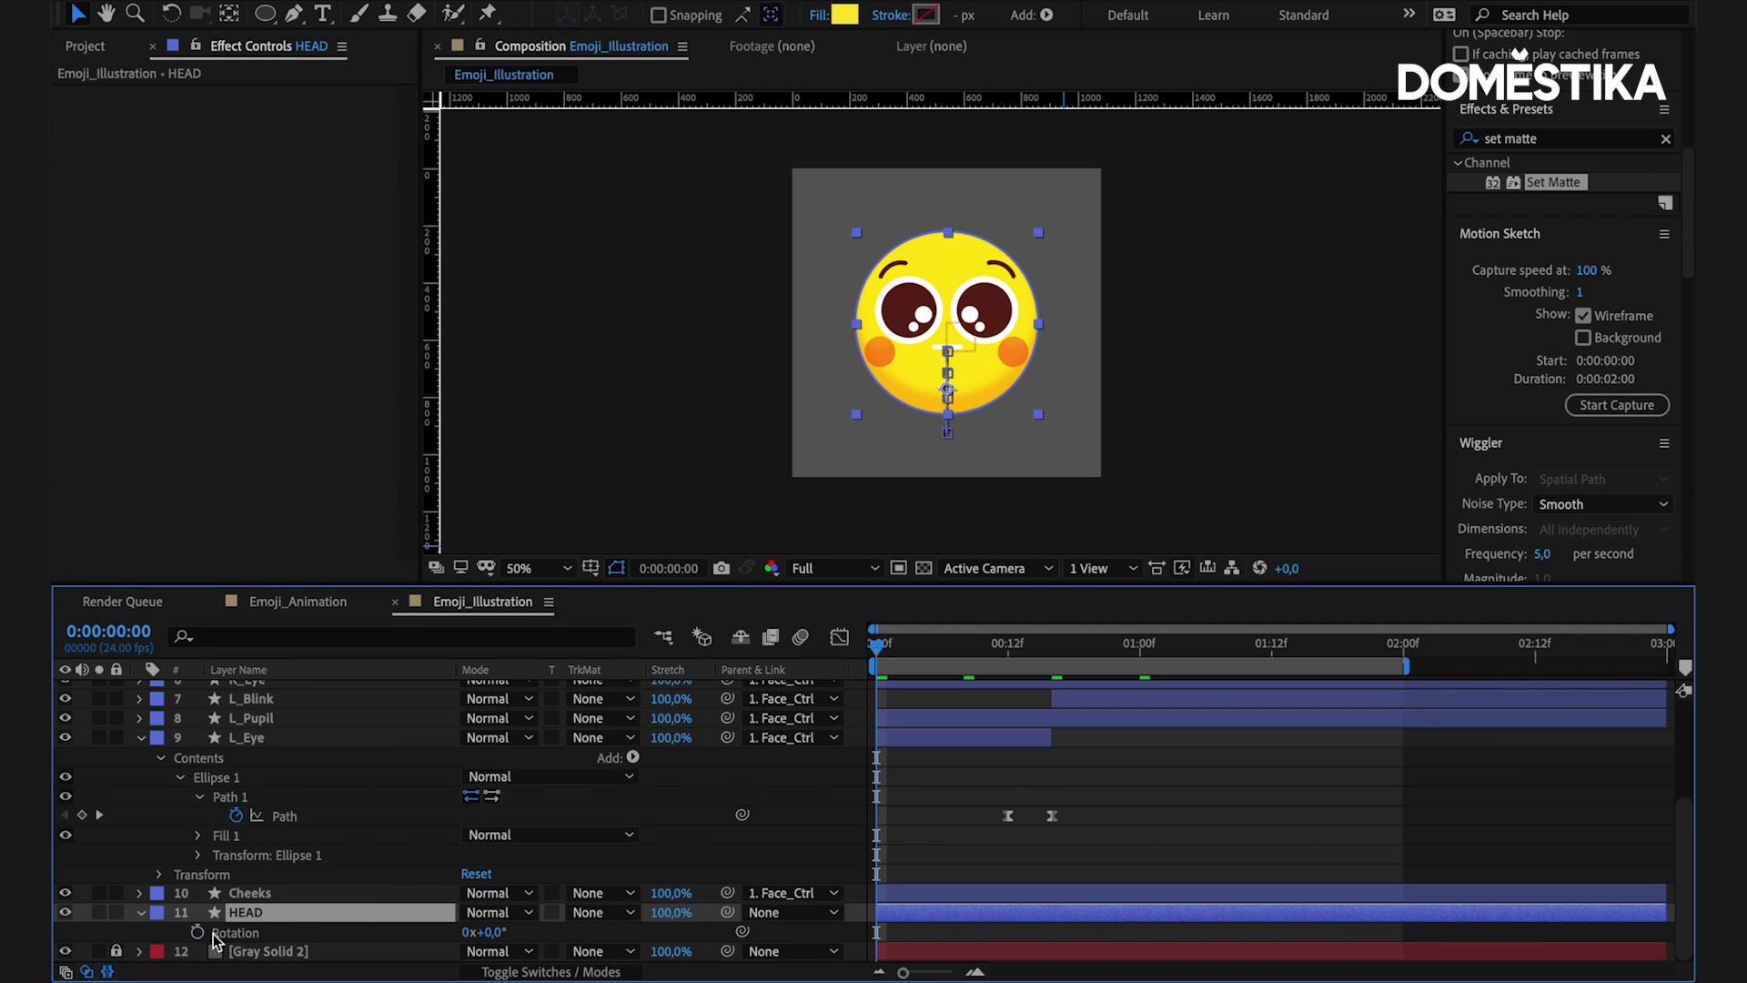
pyautogui.click(196, 932)
pyautogui.press('u')
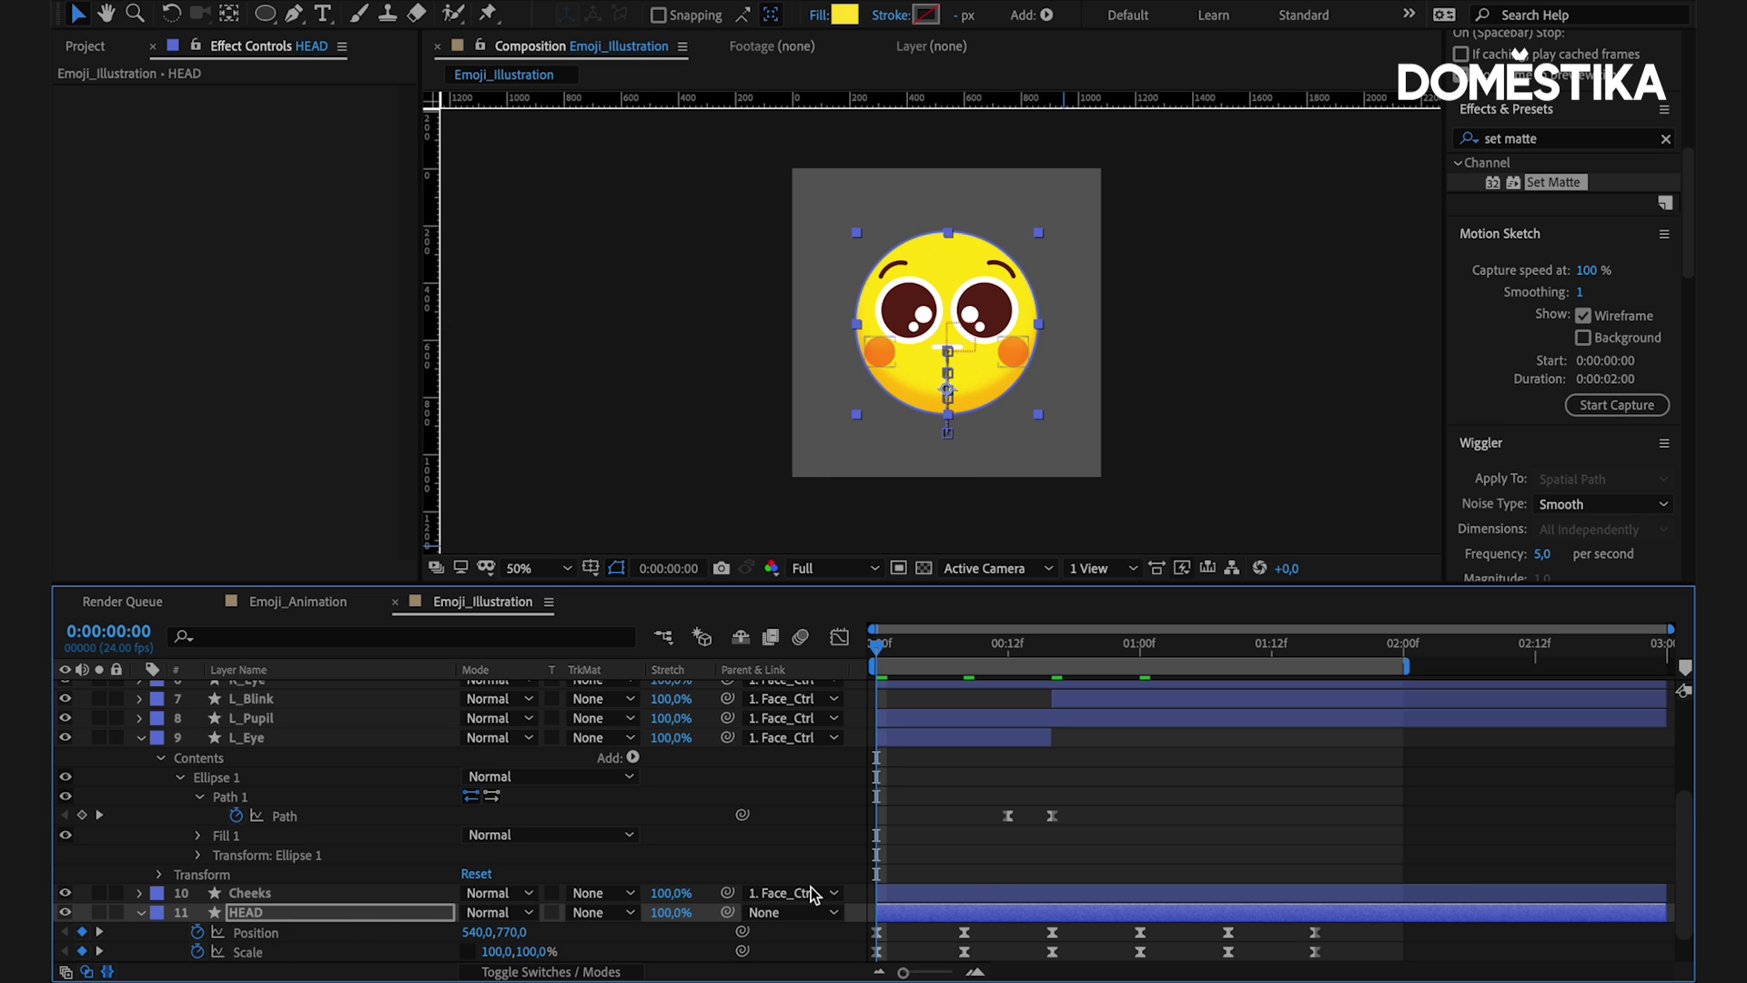
pyautogui.scroll(-1, 990, 874)
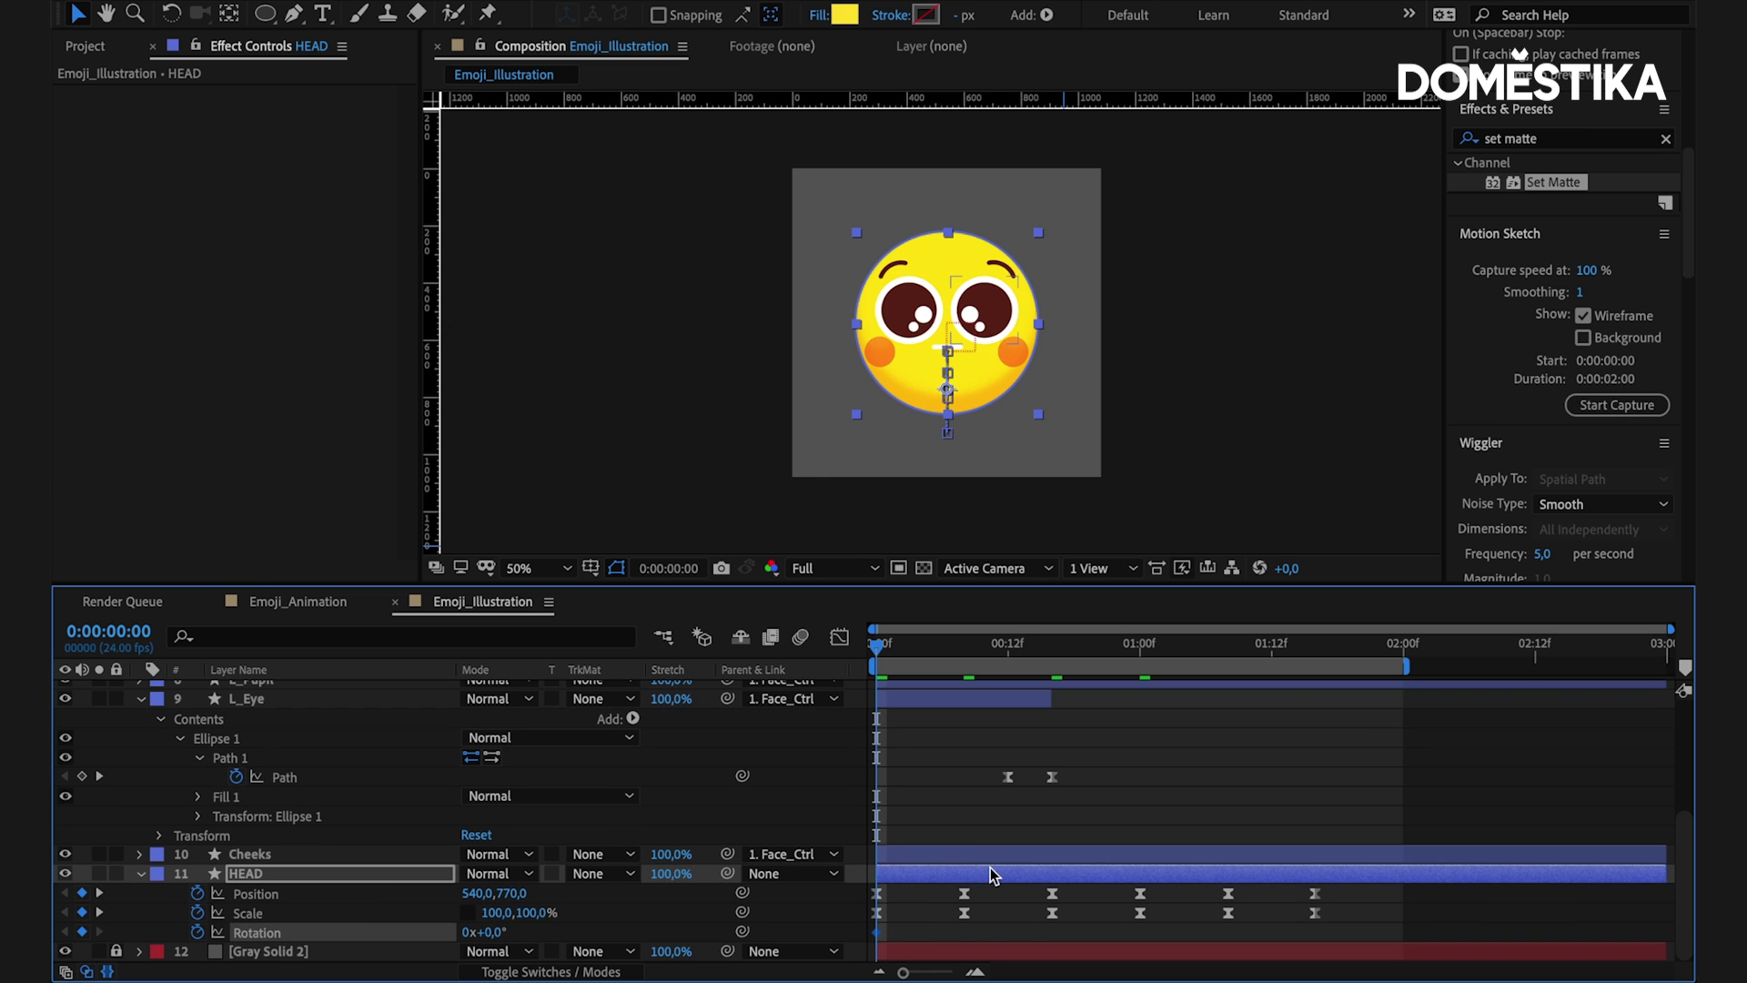
pyautogui.rightClick(876, 932)
pyautogui.moveTo(928, 959)
pyautogui.click(1170, 831)
# - Rotate HEAD to -12° at frame 8, +10° at frame 16, and 0° at 1:00, then preview
pyautogui.click(965, 644)
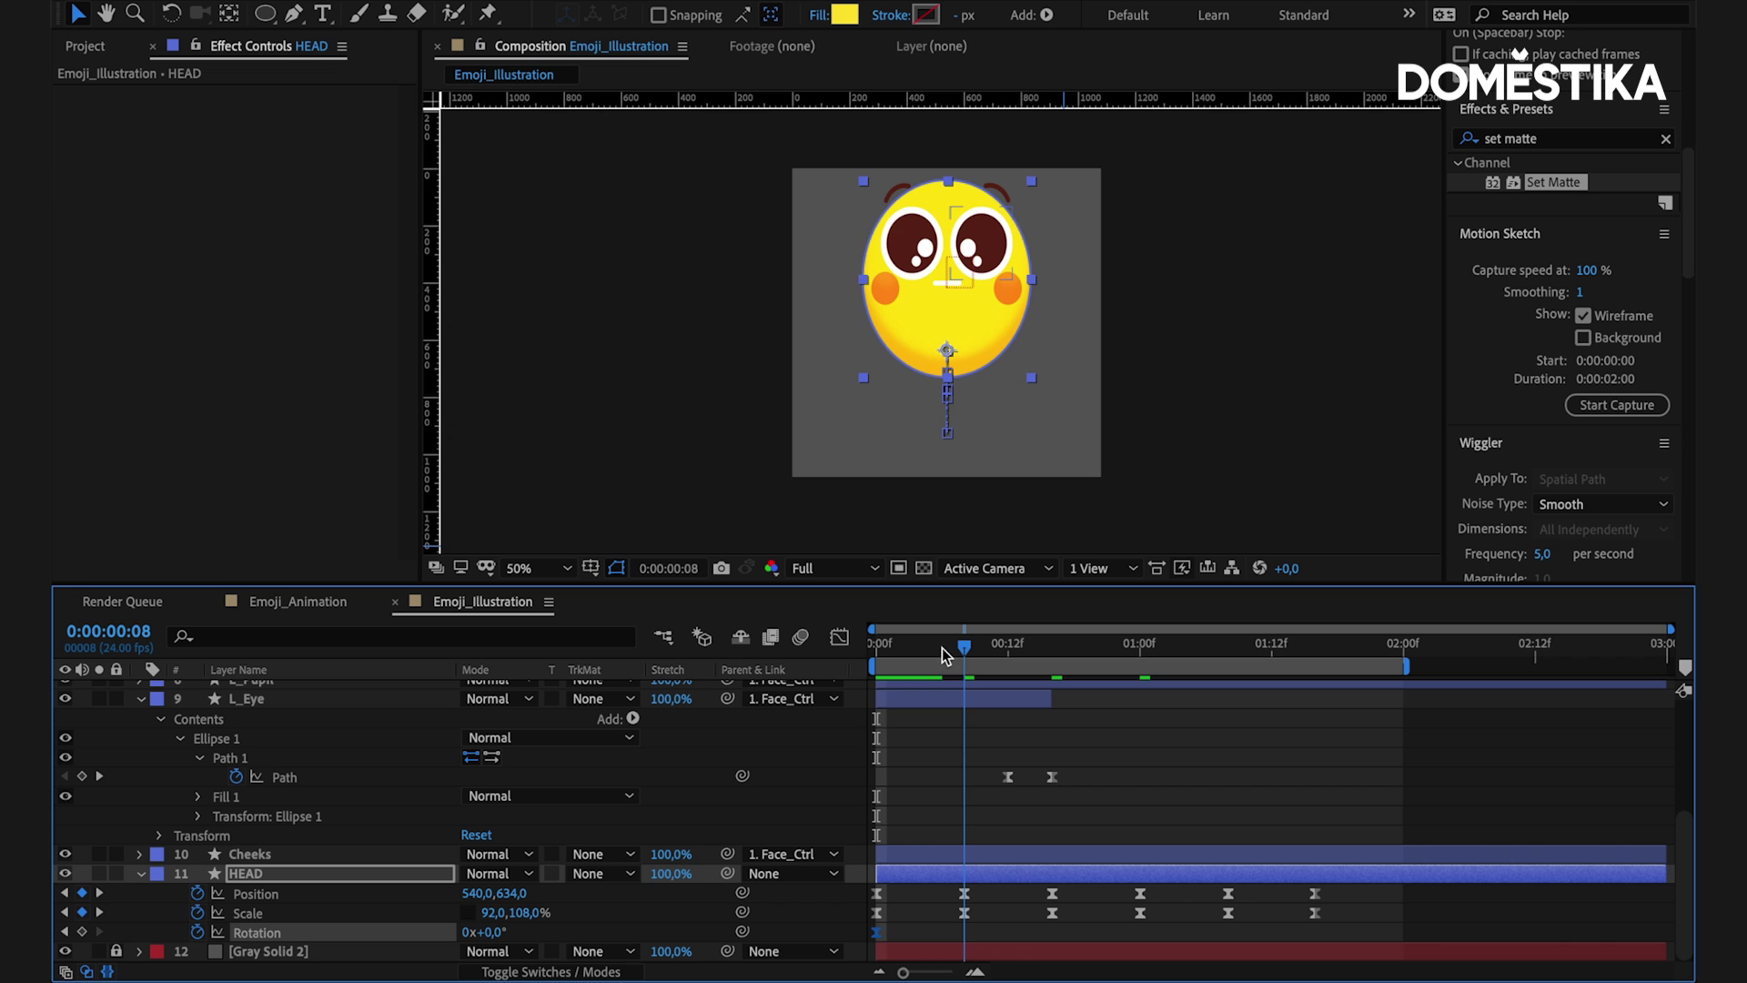
pyautogui.moveTo(494, 932); pyautogui.dragTo(484, 933)
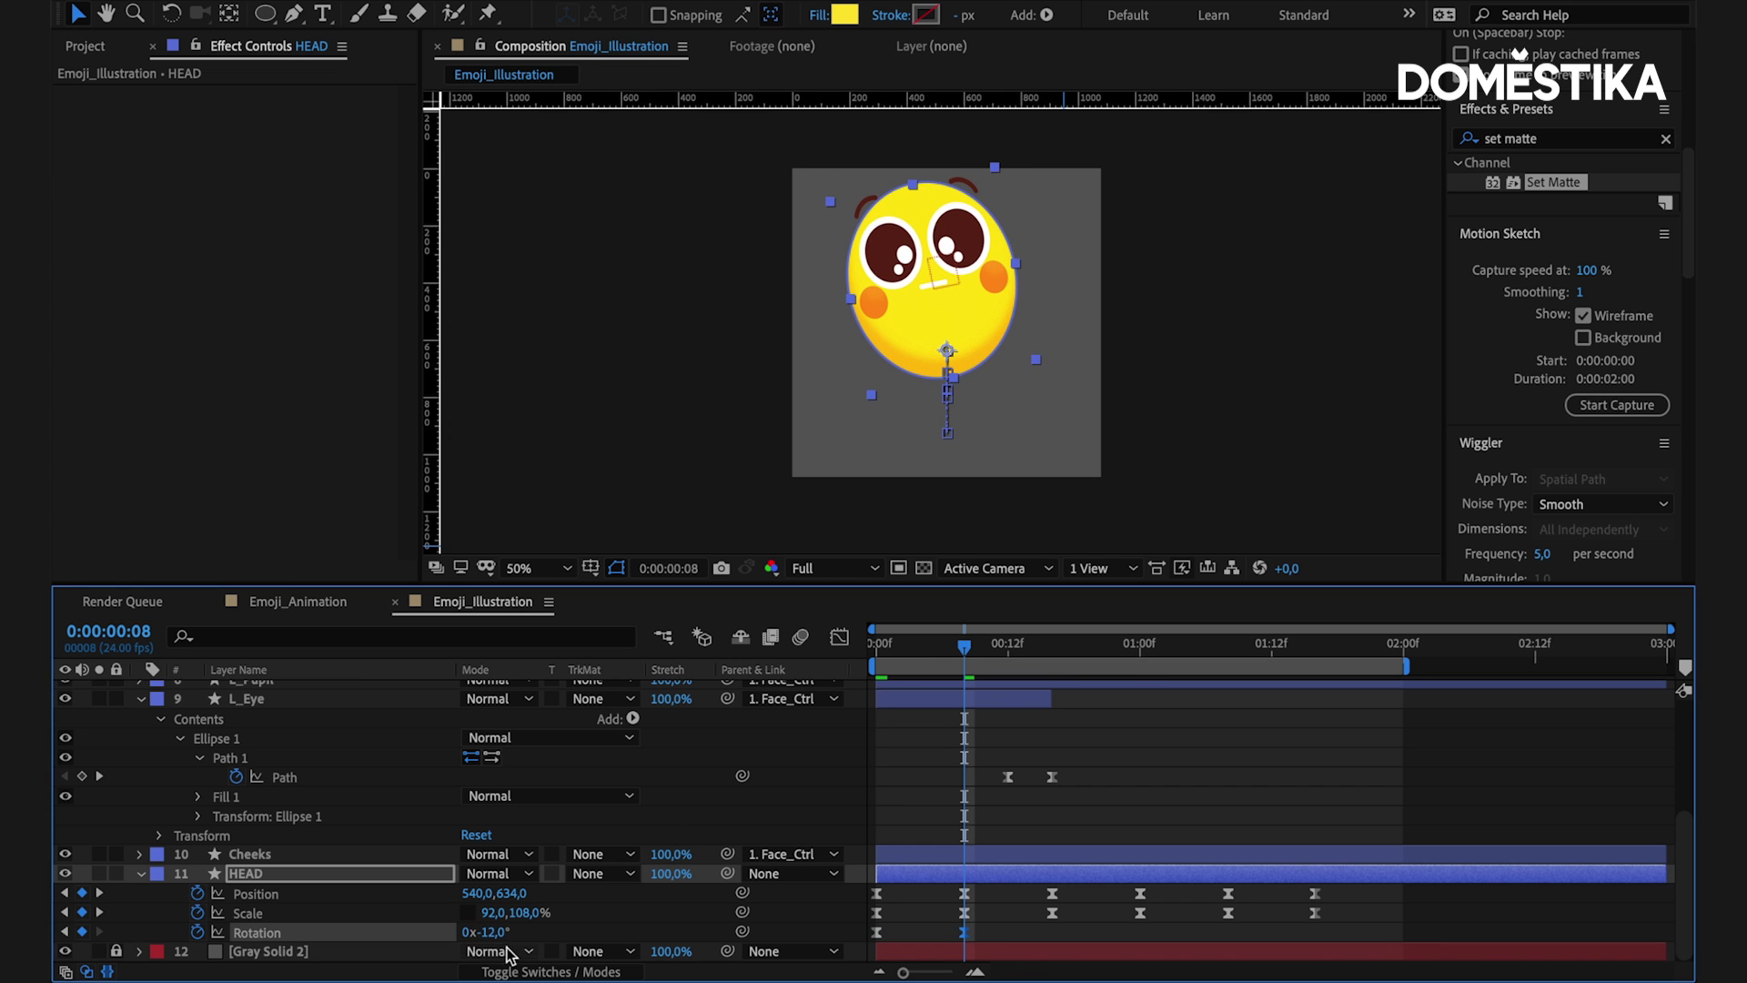
pyautogui.moveTo(965, 644); pyautogui.dragTo(1052, 644)
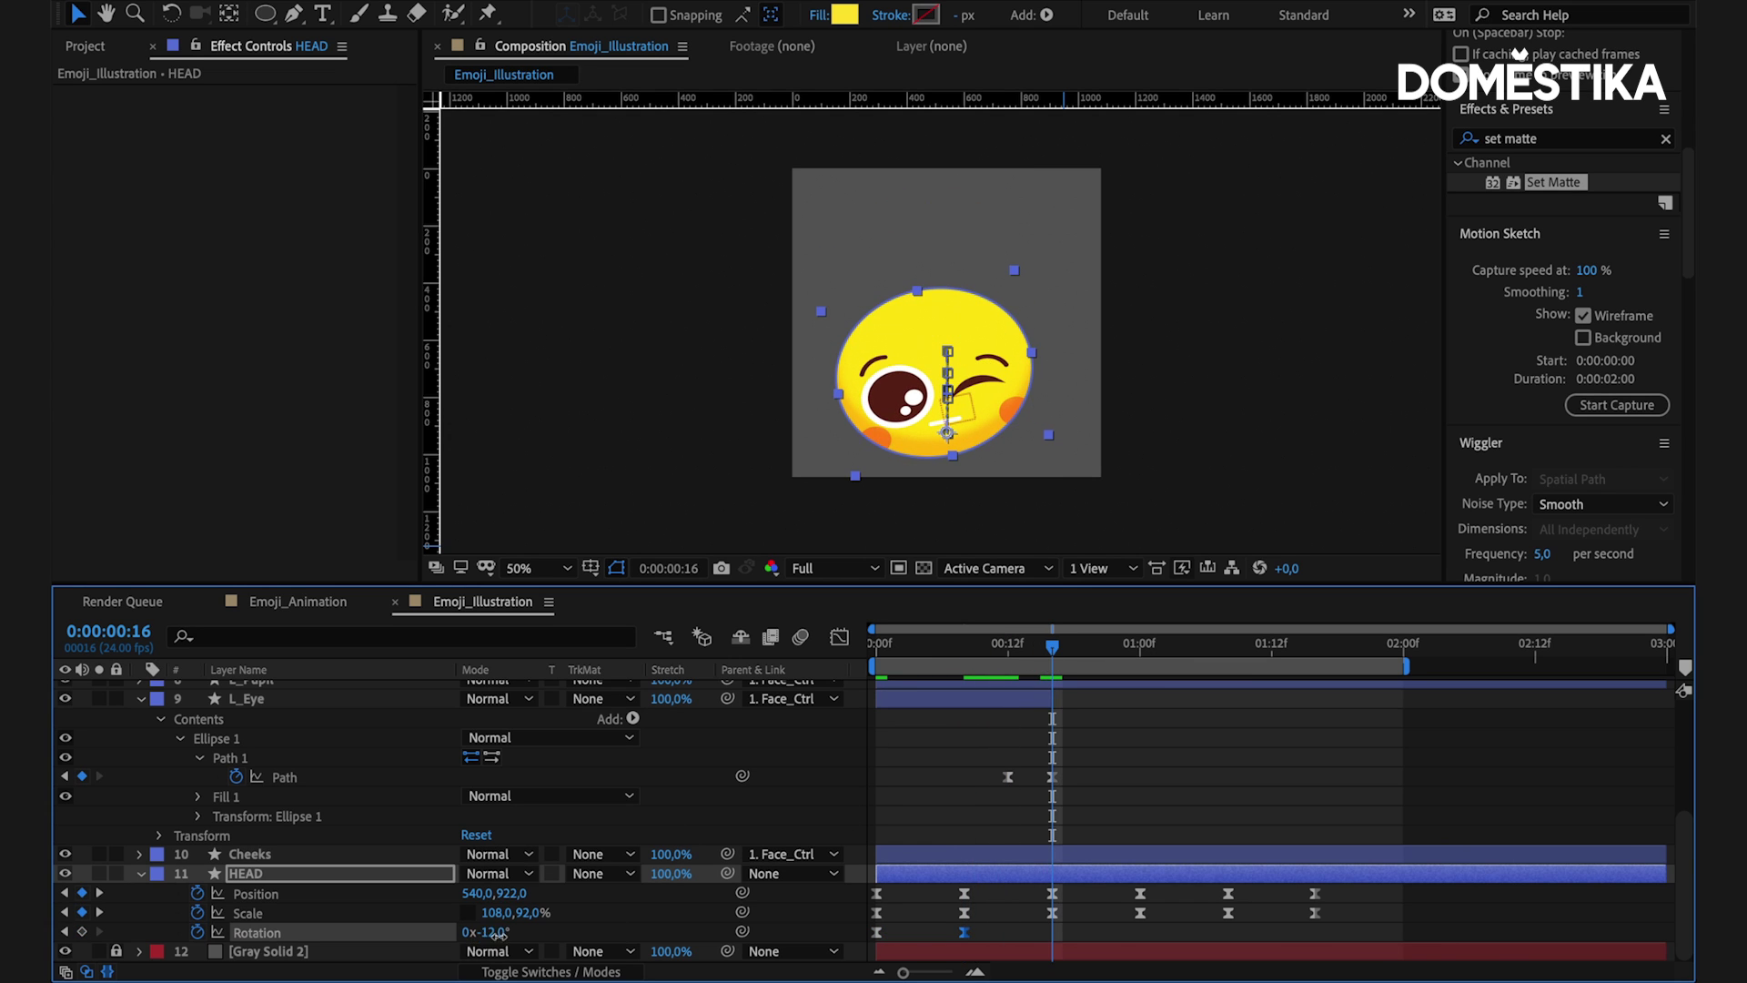
pyautogui.moveTo(498, 935); pyautogui.dragTo(520, 932)
pyautogui.moveTo(1054, 646); pyautogui.dragTo(1050, 648)
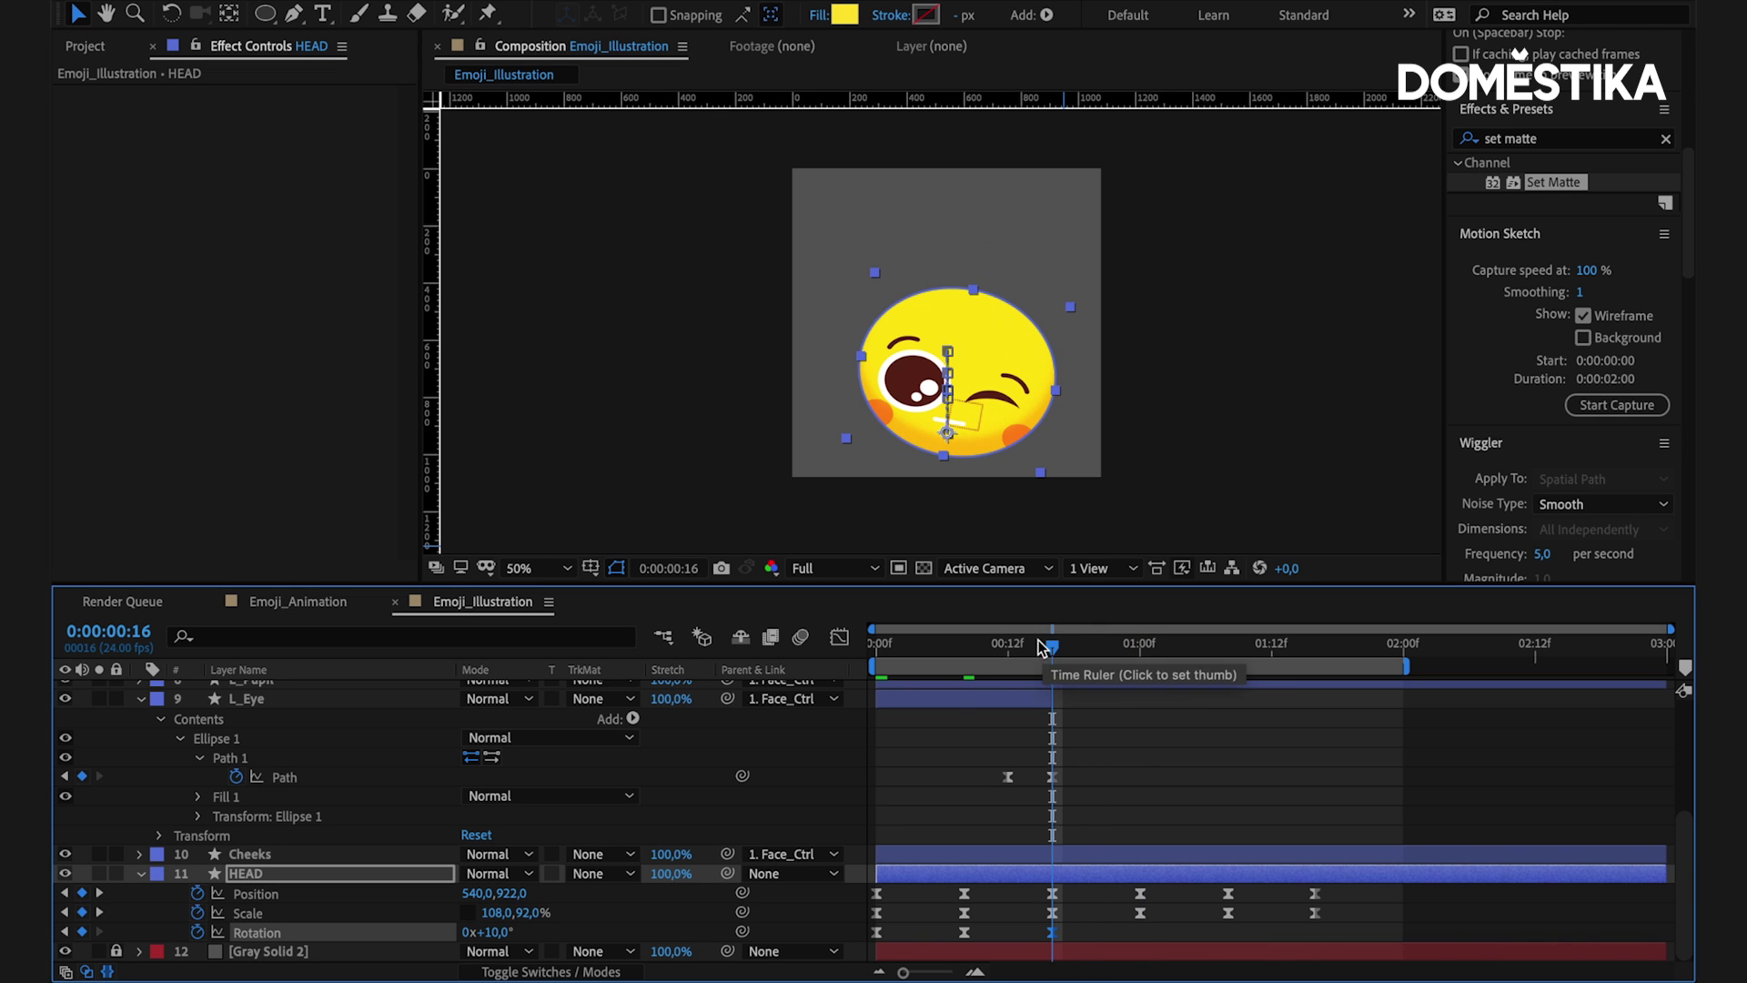
pyautogui.moveTo(1056, 655); pyautogui.dragTo(1144, 653)
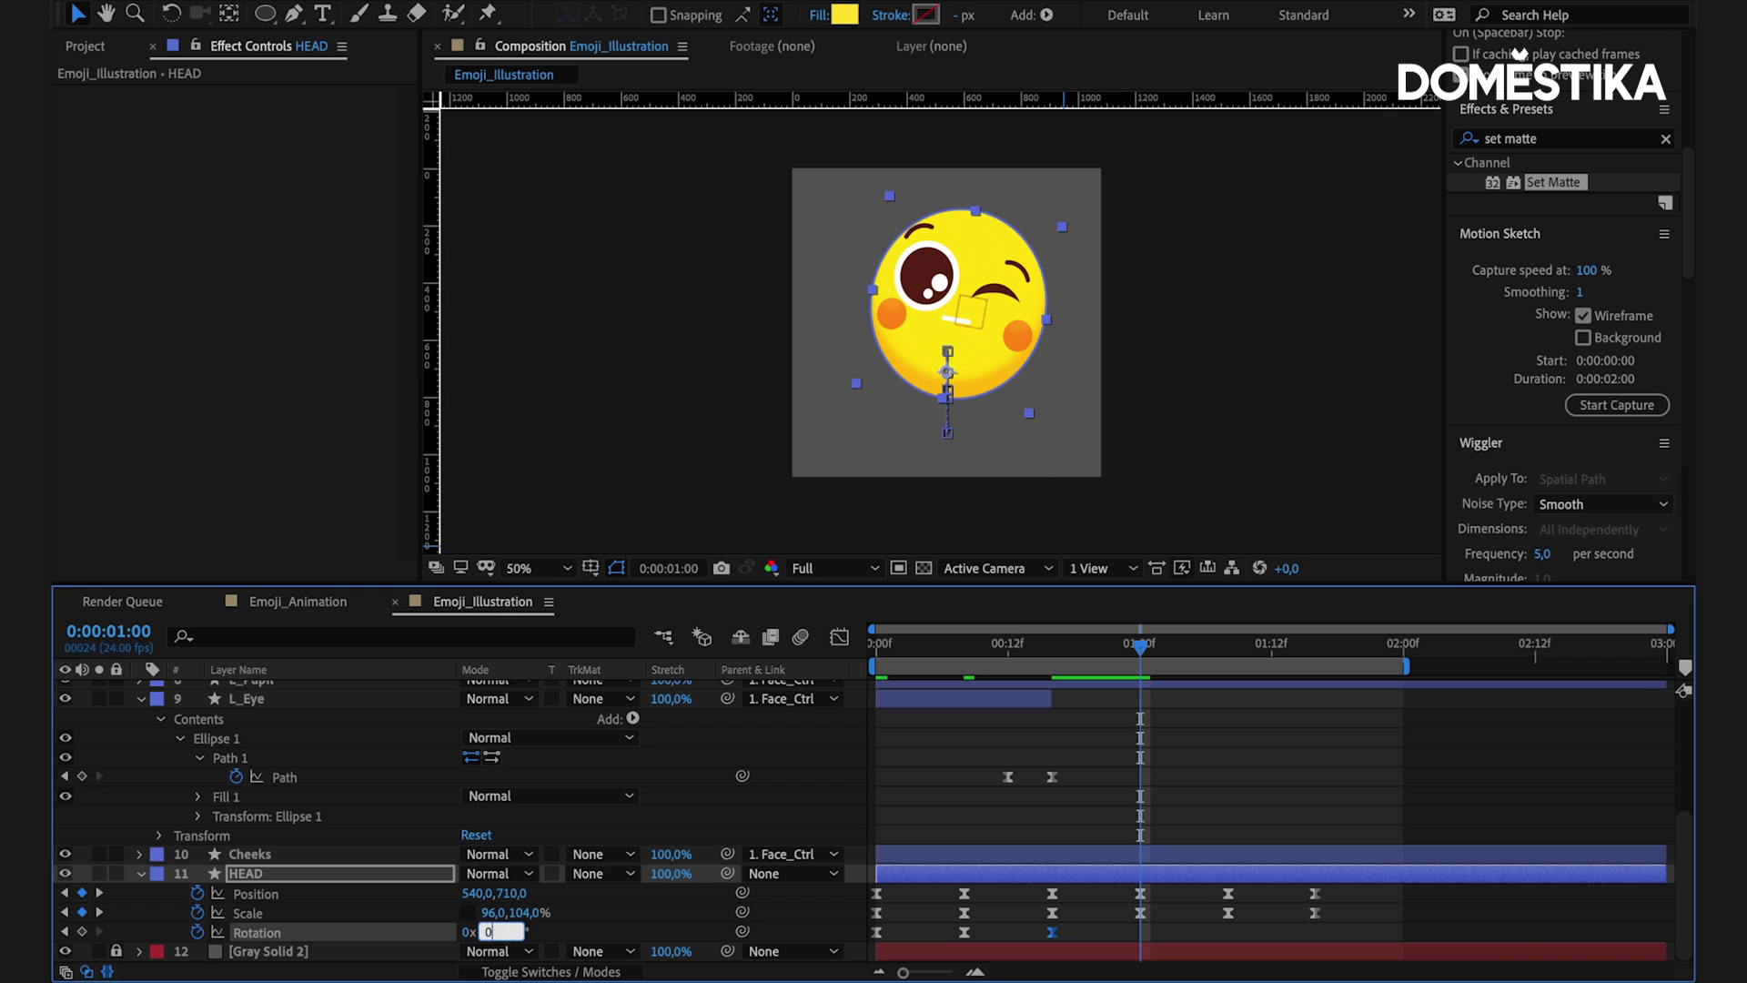
pyautogui.press('Return')
pyautogui.press('space')
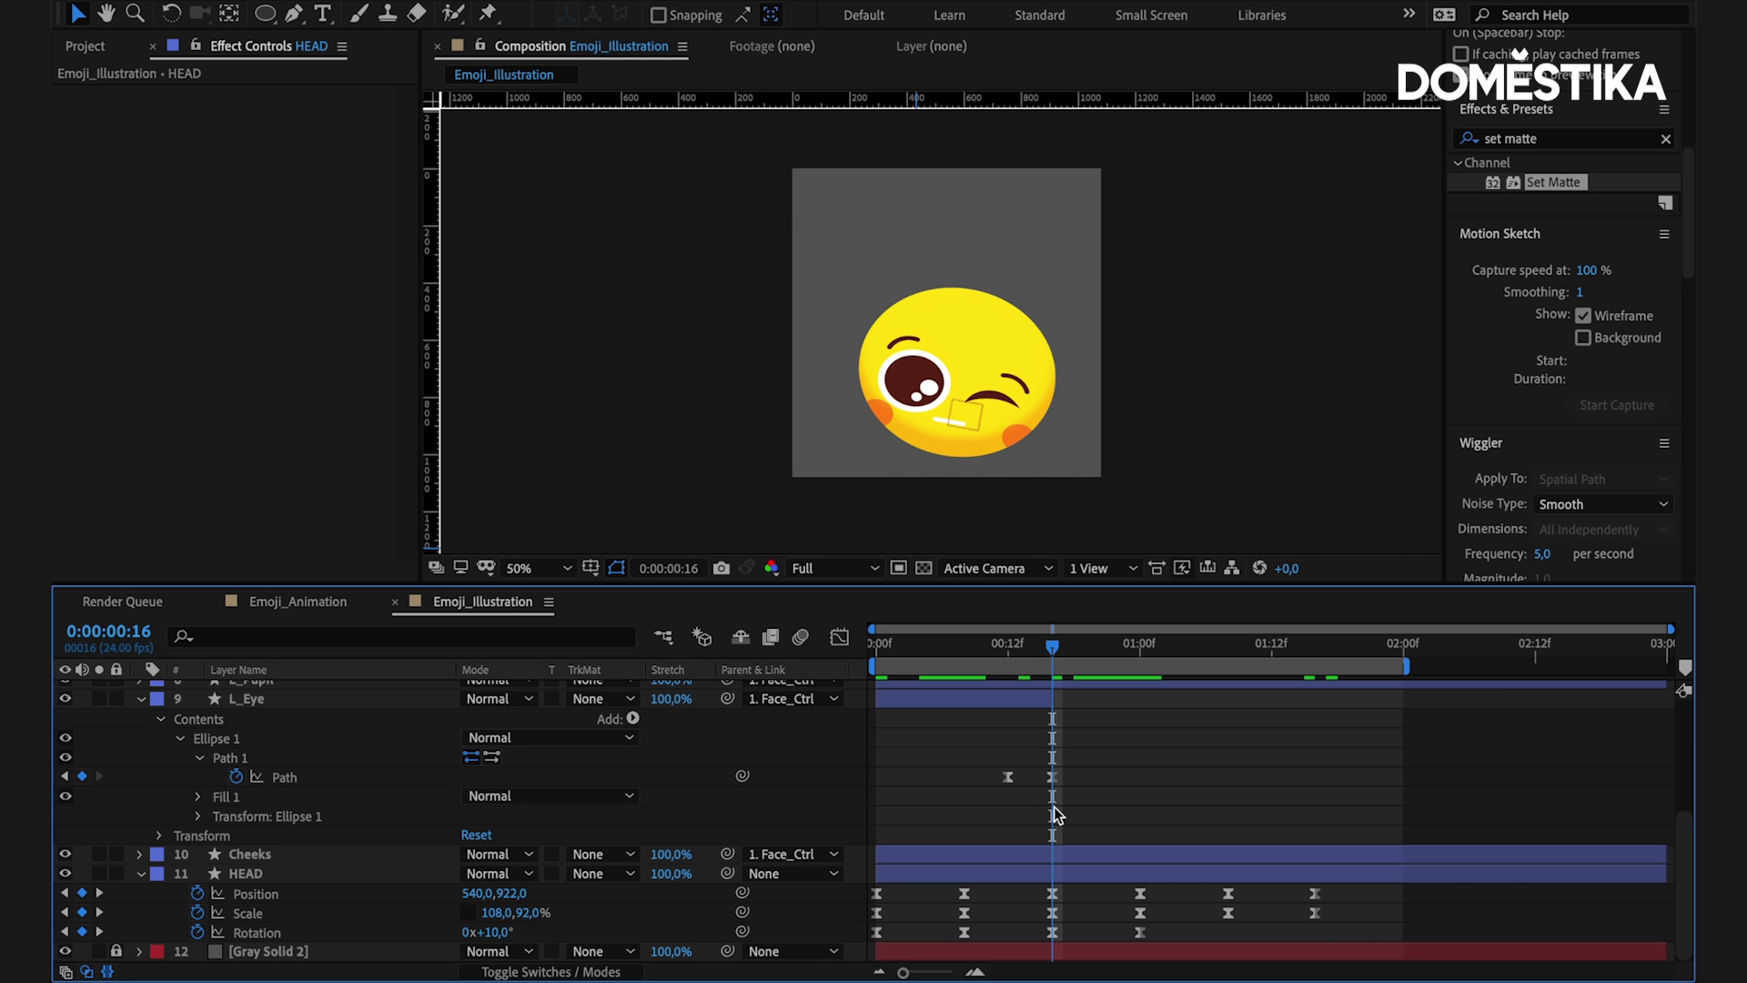
pyautogui.scroll(5, 1074, 769)
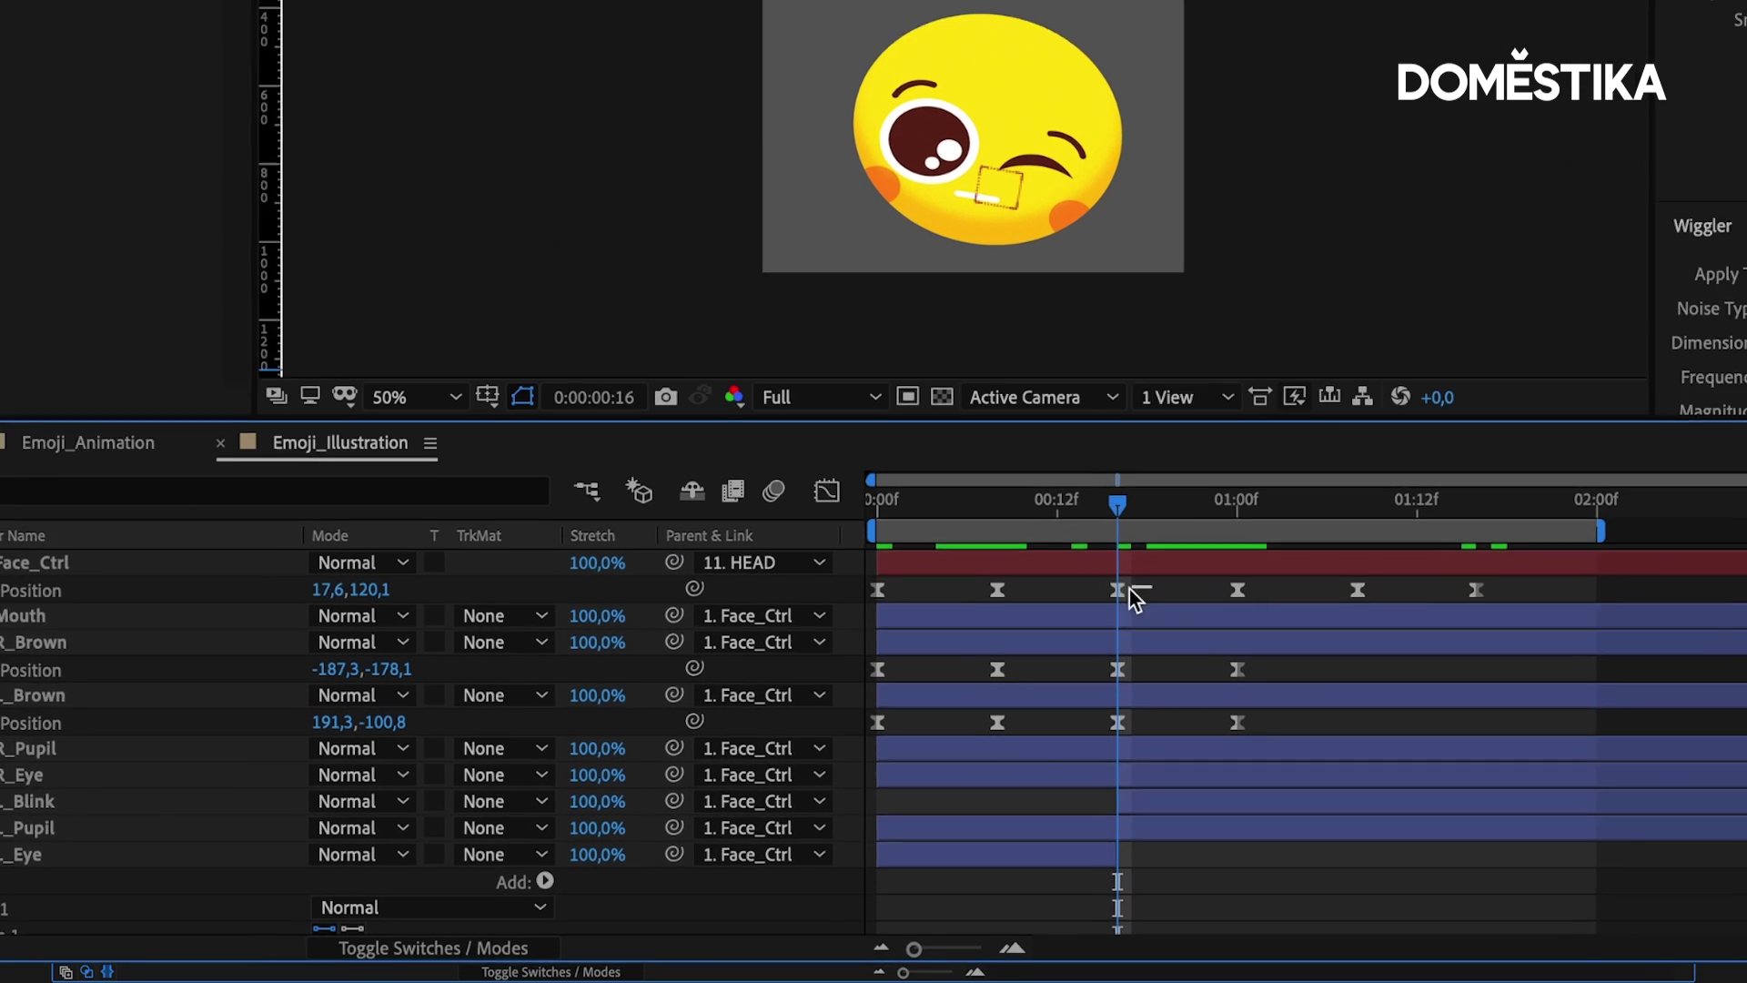
# - Increase the easing influence of the frame-16 keyframes in the Graph Editor, then preview
pyautogui.moveTo(1129, 589); pyautogui.dragTo(1104, 938)
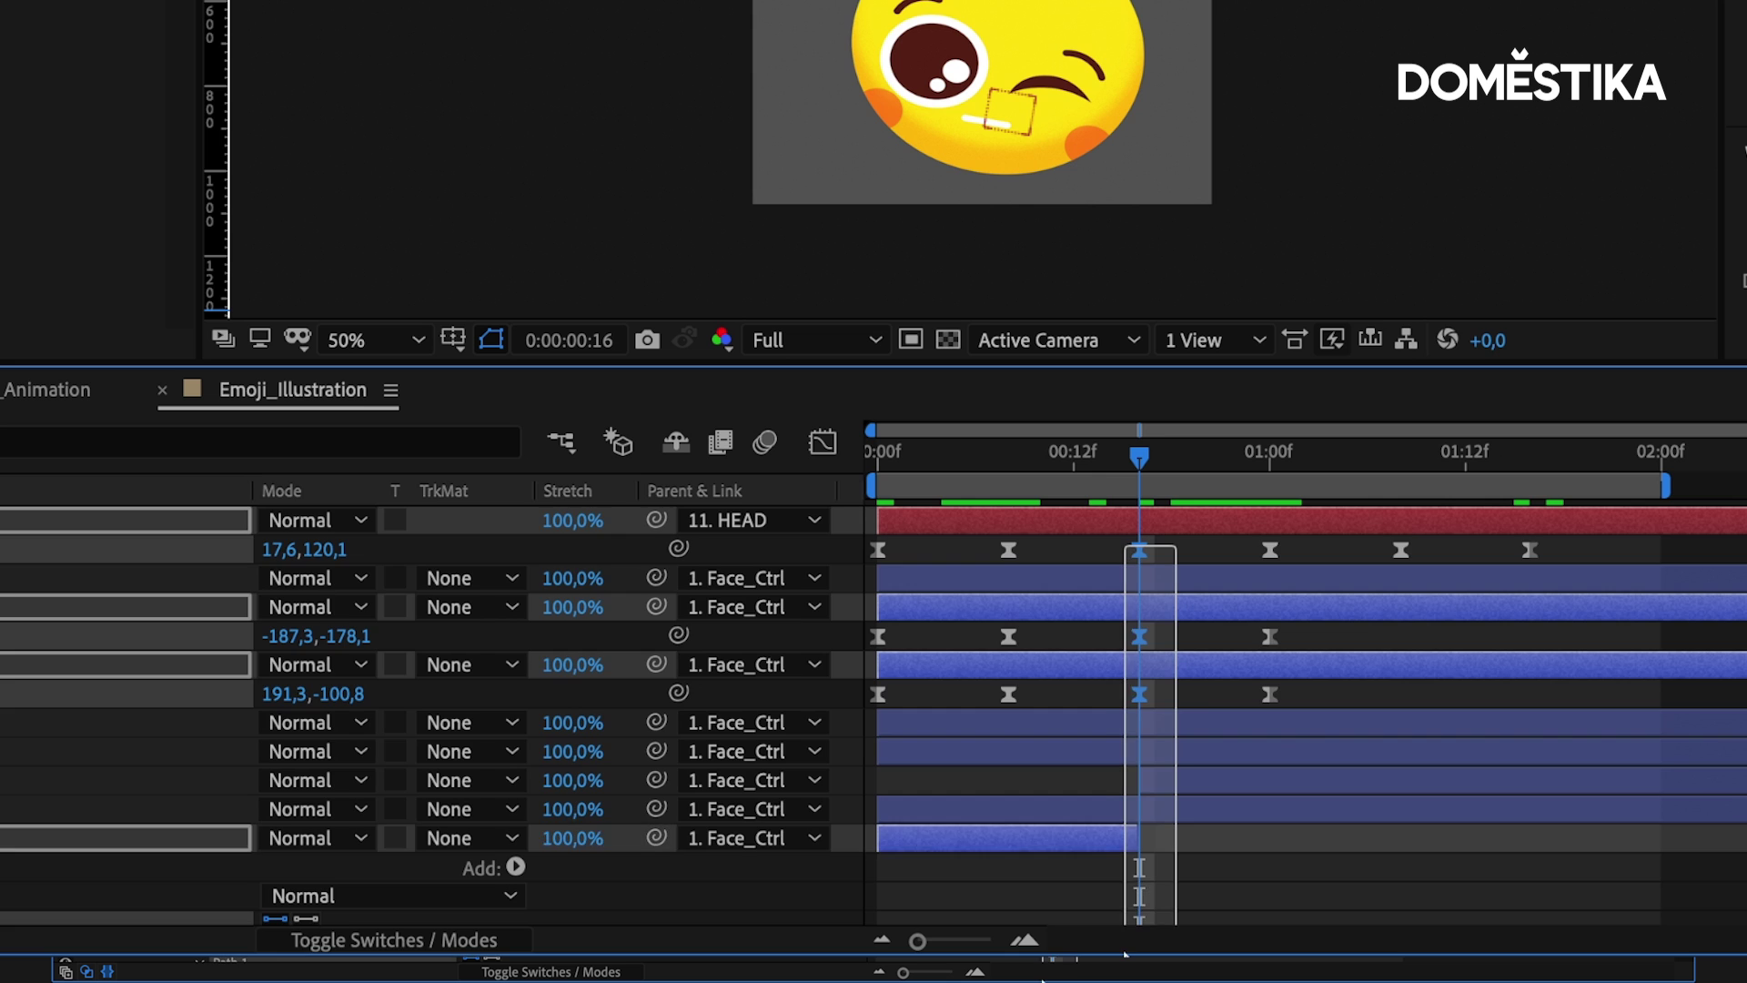
pyautogui.click(823, 444)
pyautogui.click(1377, 904)
pyautogui.moveTo(1278, 844)
pyautogui.moveTo(1279, 846); pyautogui.dragTo(1274, 844)
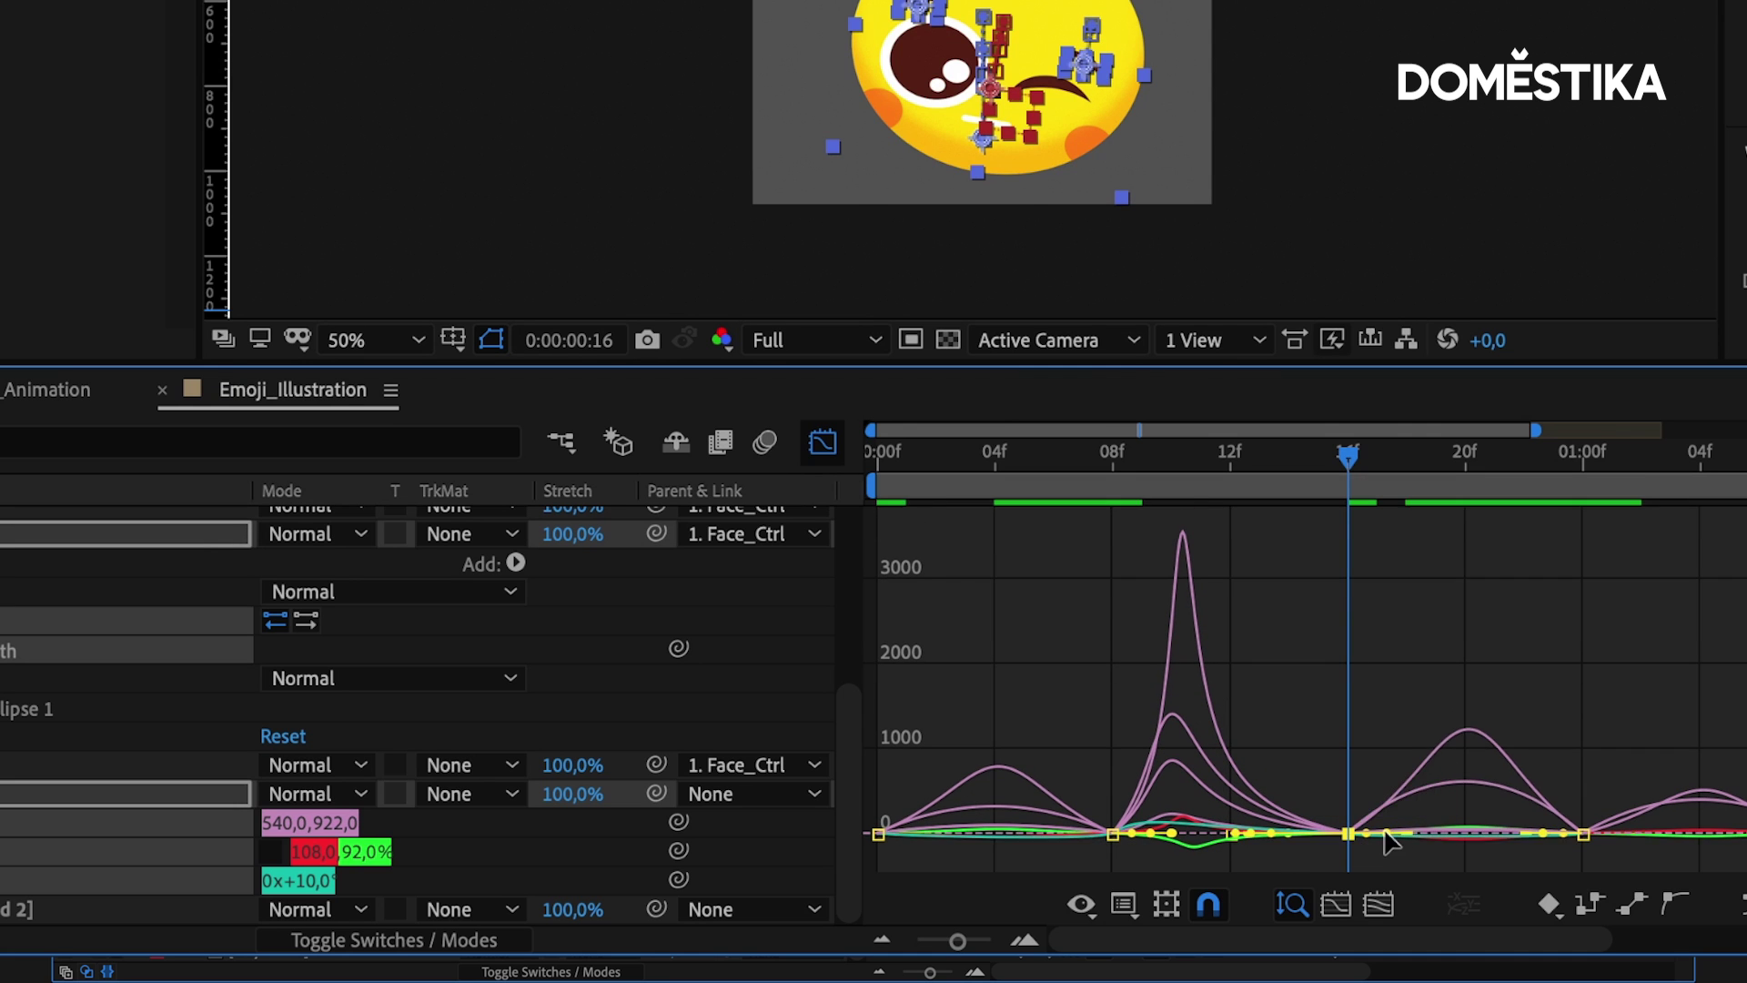
pyautogui.moveTo(1442, 839); pyautogui.dragTo(1427, 845)
pyautogui.hotkey('shift', 'F3')
pyautogui.press('space')
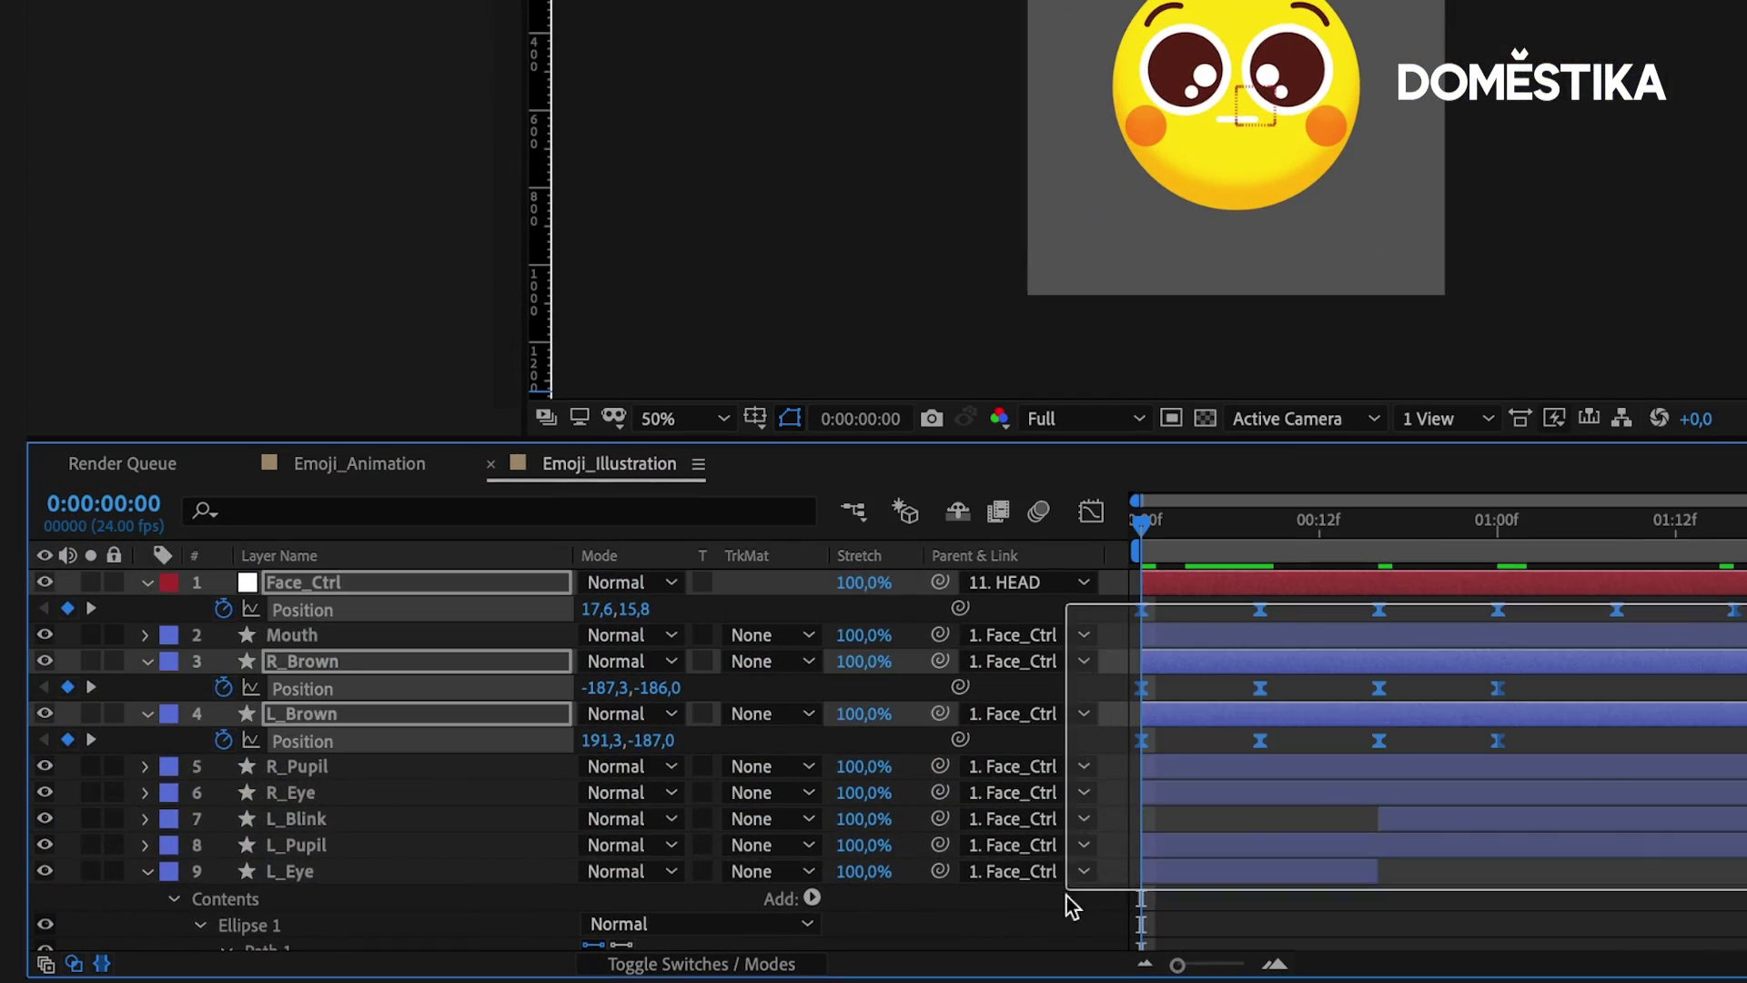
# - Shift the Face_Ctrl, R_Brown and L_Brown Position keyframes one frame later, starting at 1f
pyautogui.scroll(-5, 1067, 895)
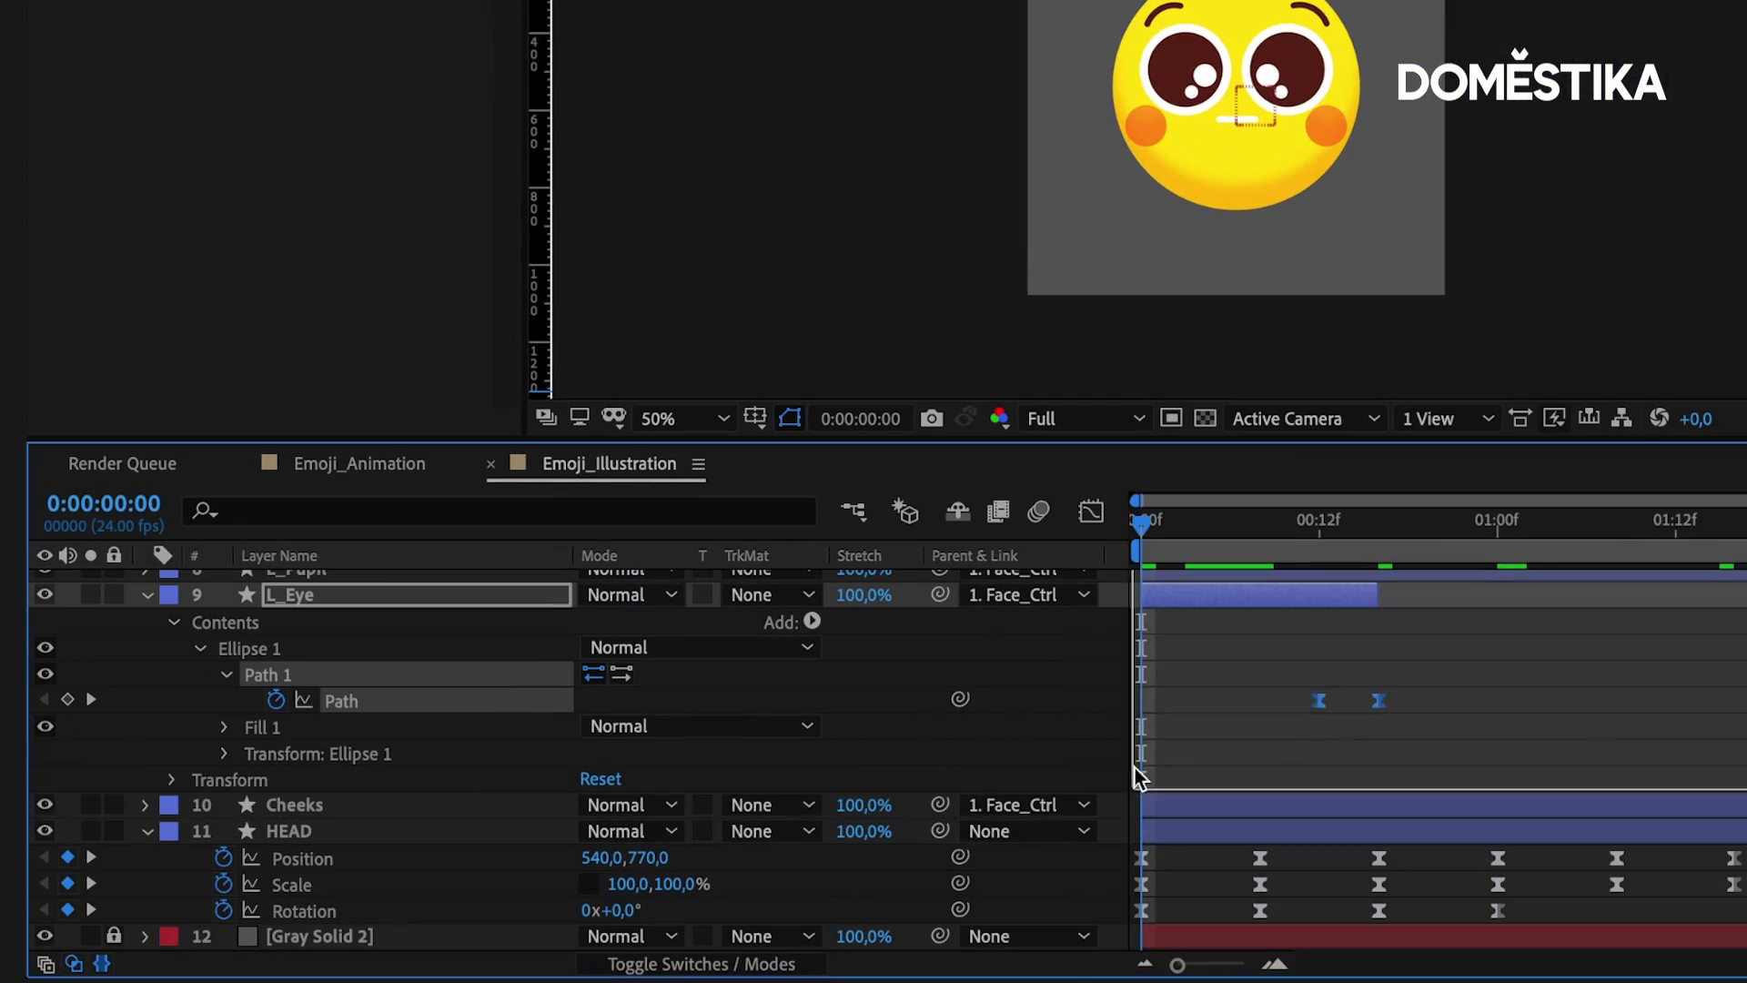
pyautogui.moveTo(1108, 753); pyautogui.dragTo(1552, 697)
pyautogui.scroll(5, 1551, 692)
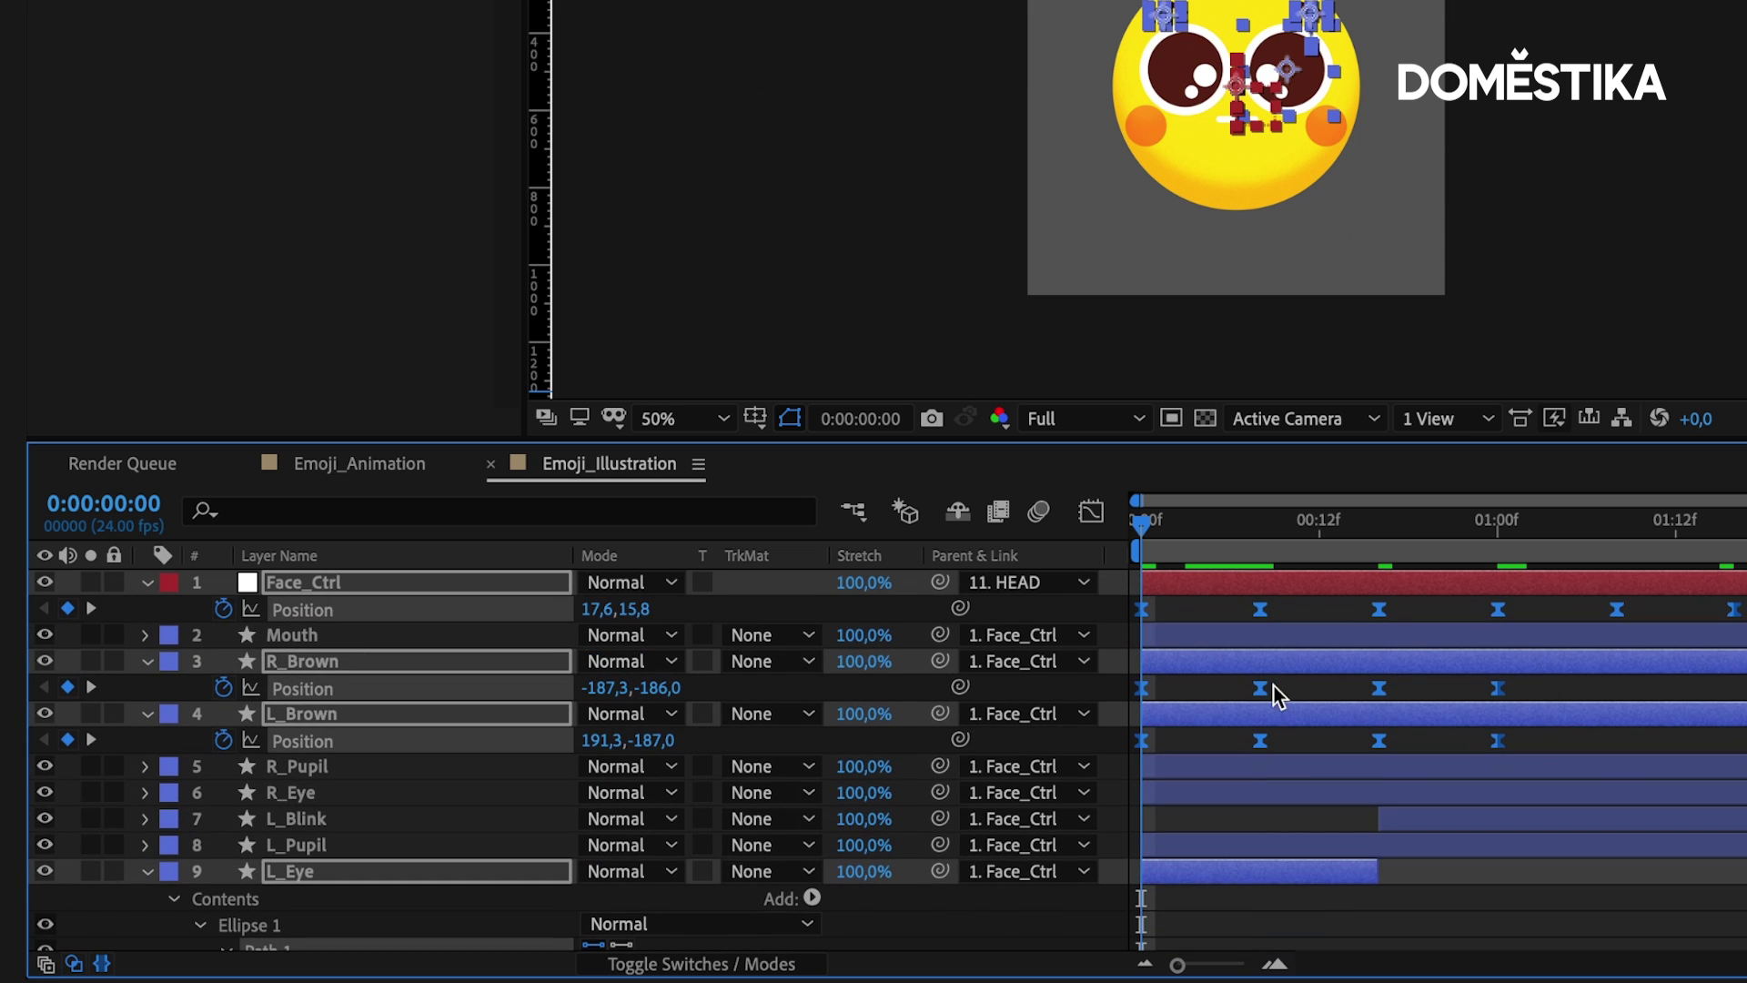
pyautogui.moveTo(1144, 622); pyautogui.dragTo(1159, 622)
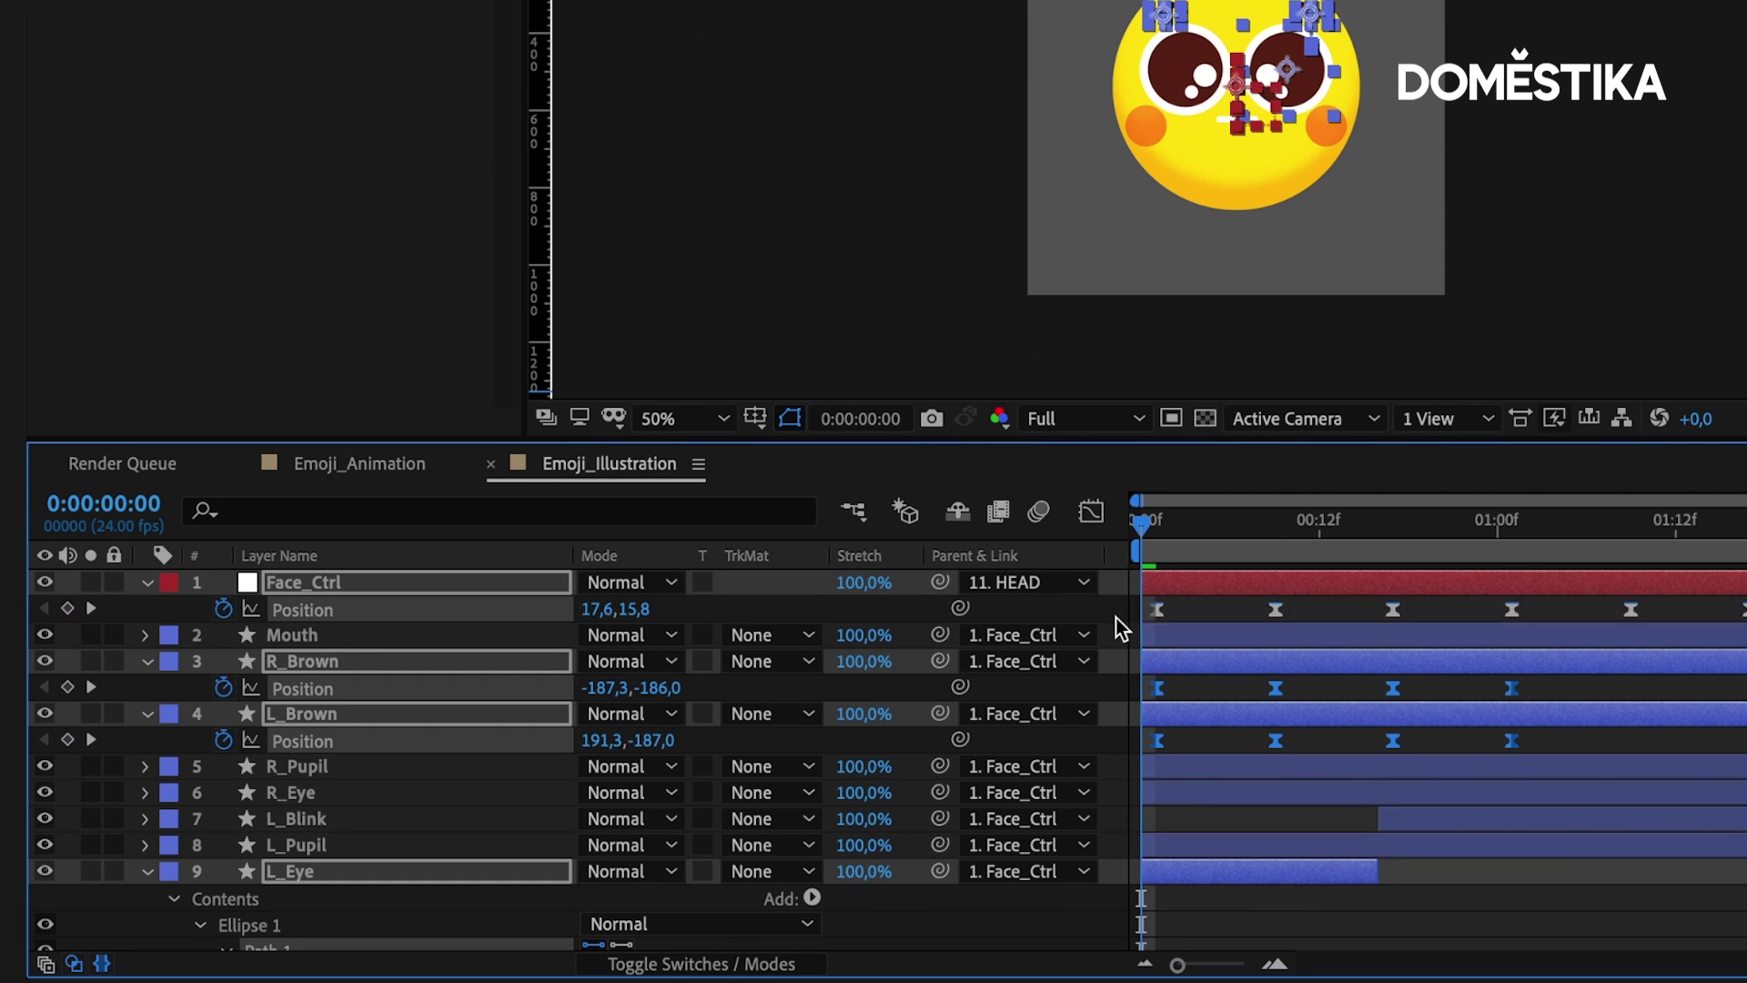
pyautogui.moveTo(1155, 700)
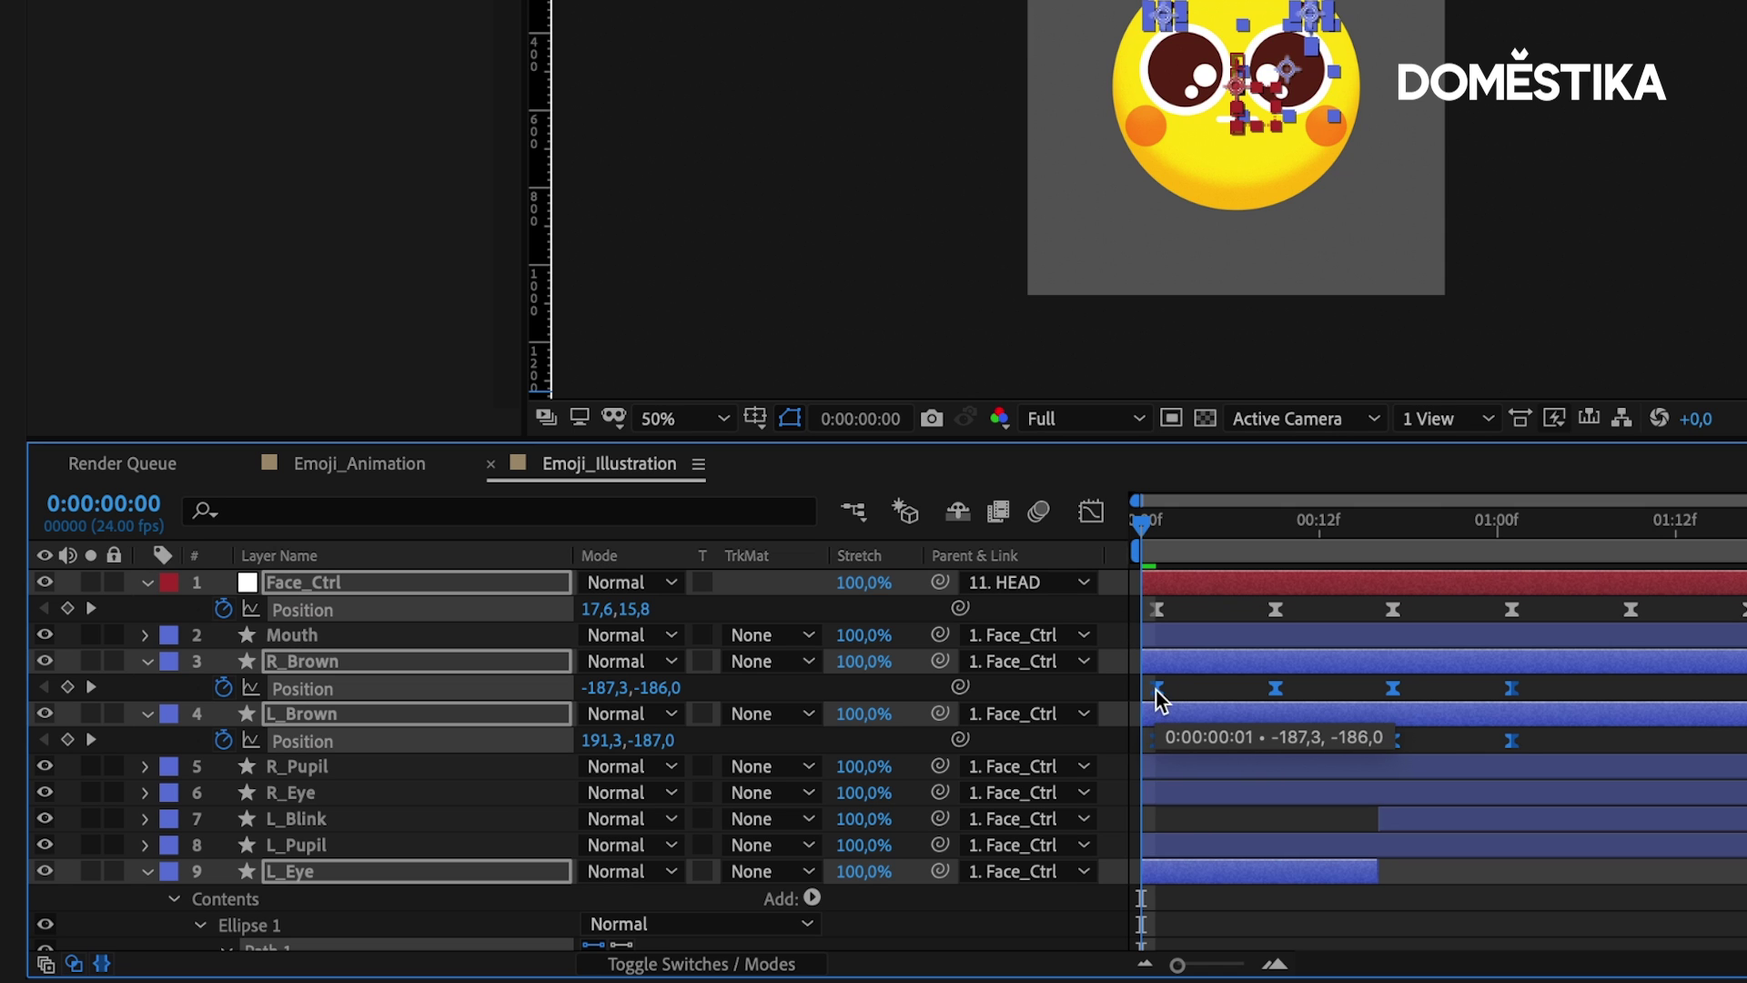
pyautogui.scroll(-4, 1203, 693)
# - Extend L_Eye to end at 18f, start L_Blink at 18f, and scrub to check the wink
pyautogui.click(1354, 692)
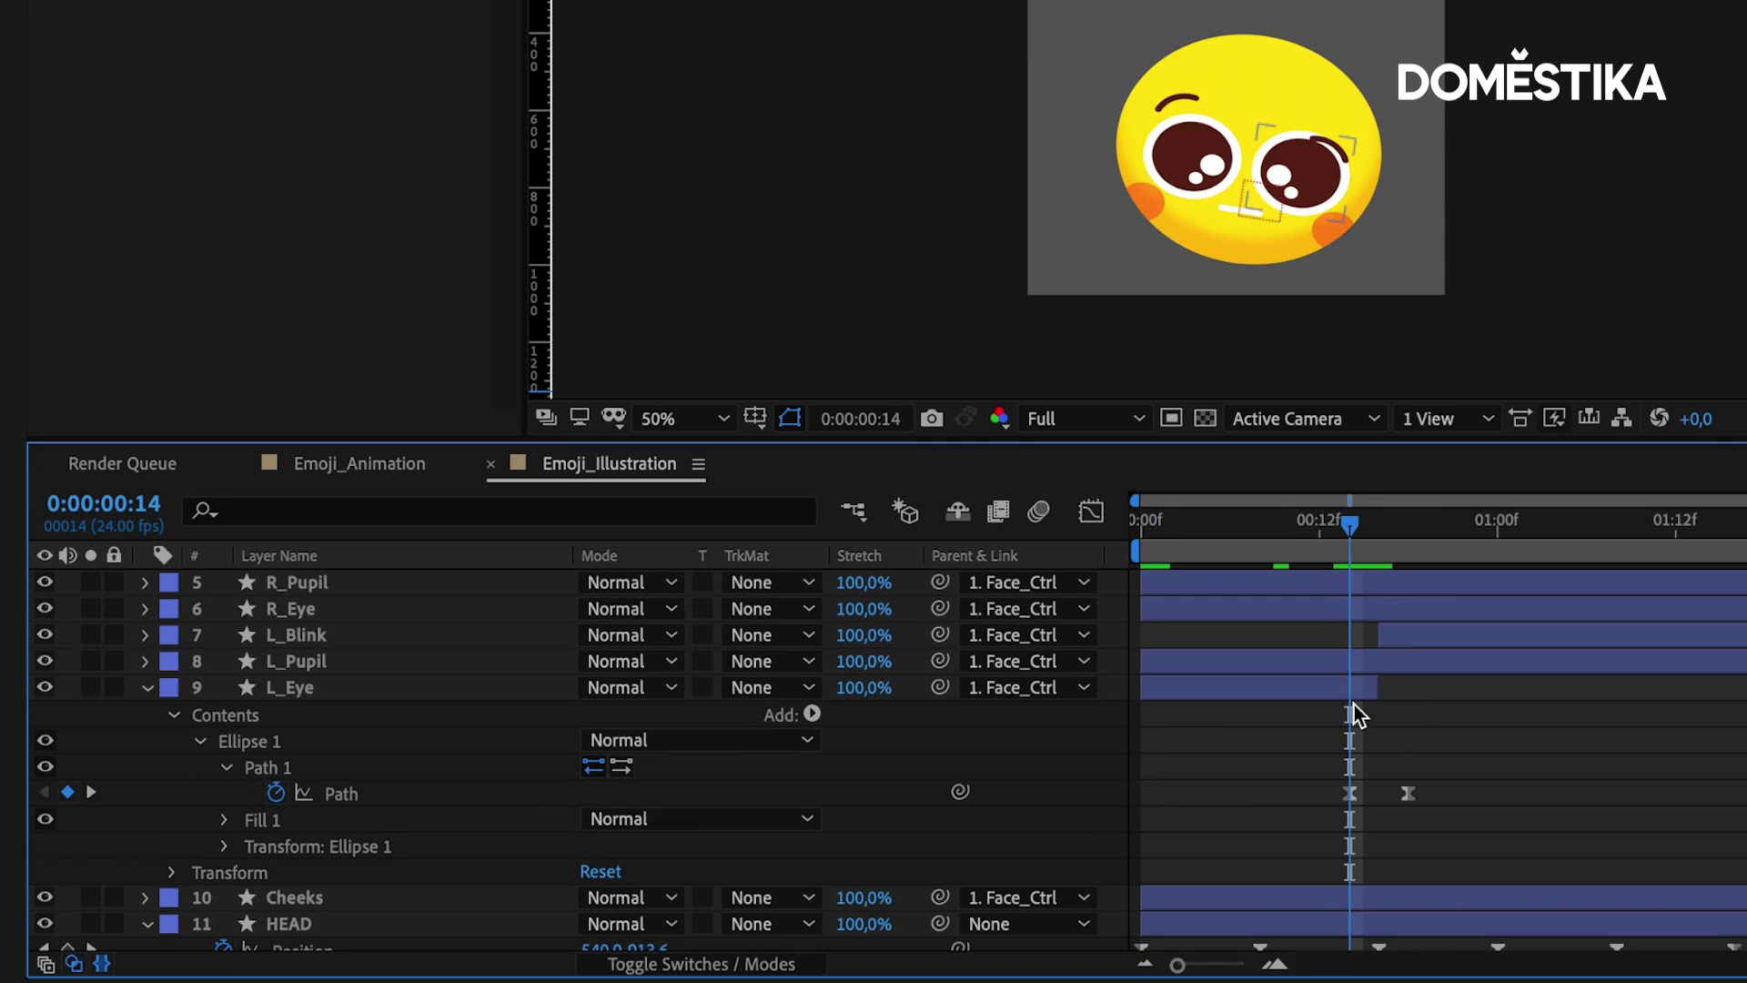
pyautogui.click(1407, 636)
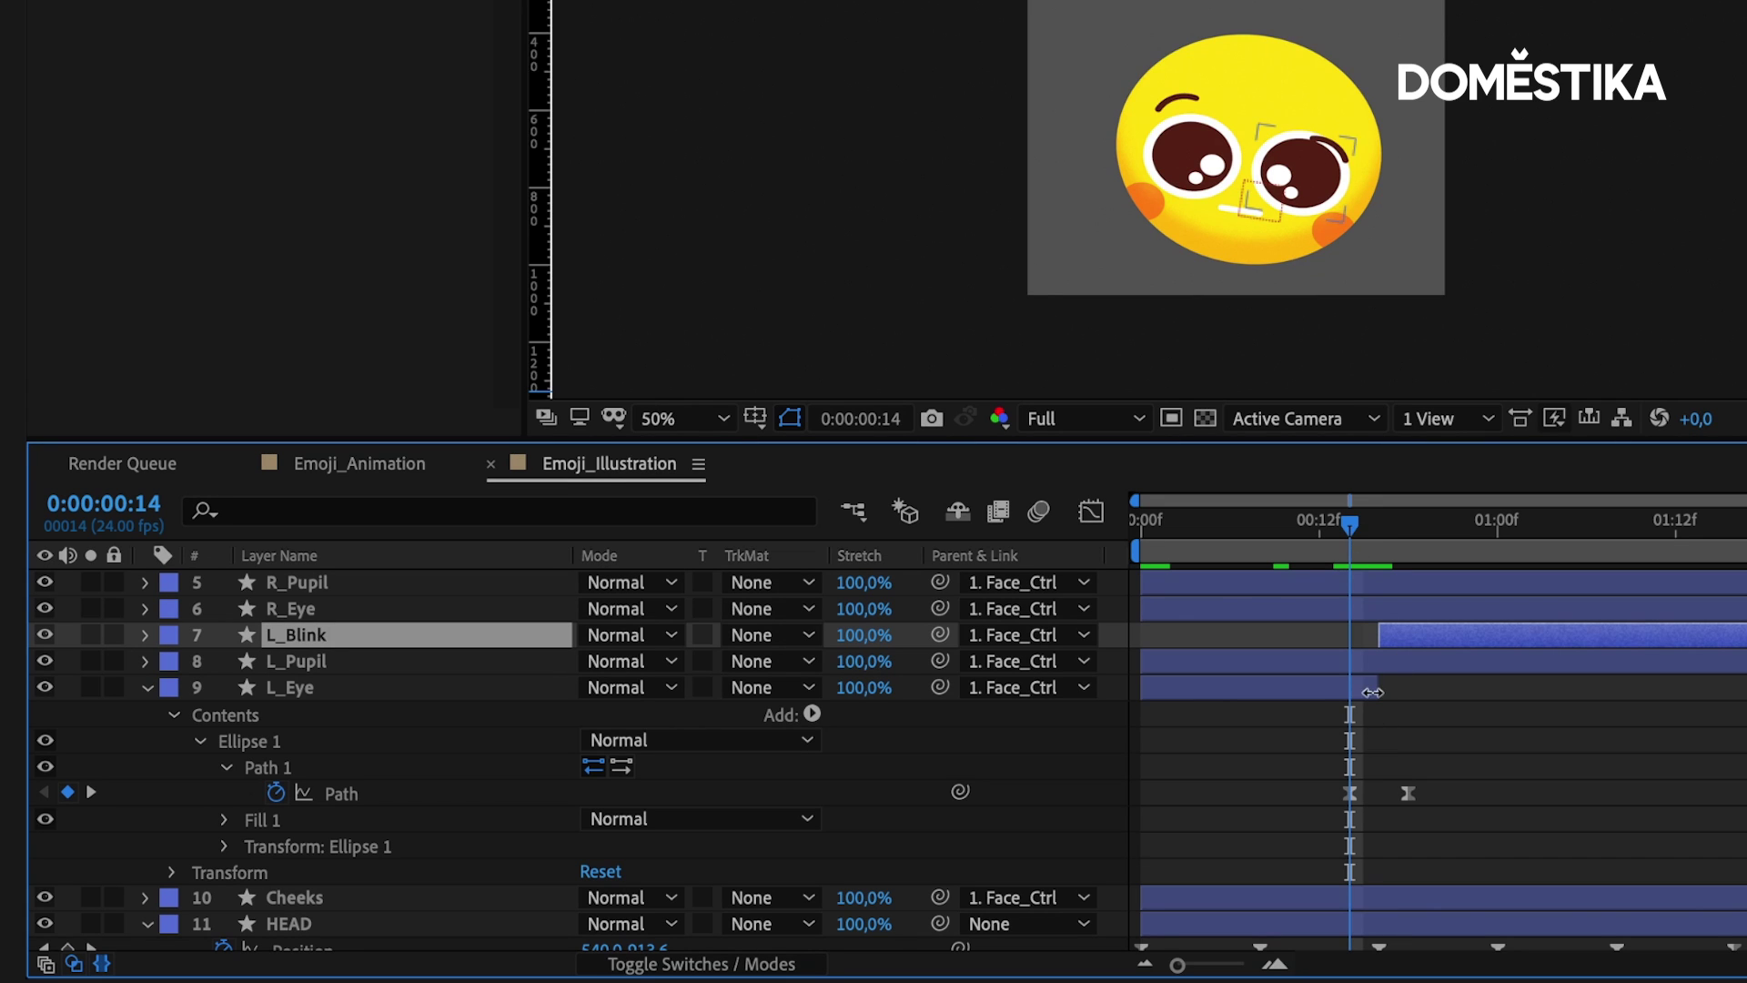
pyautogui.click(1378, 695)
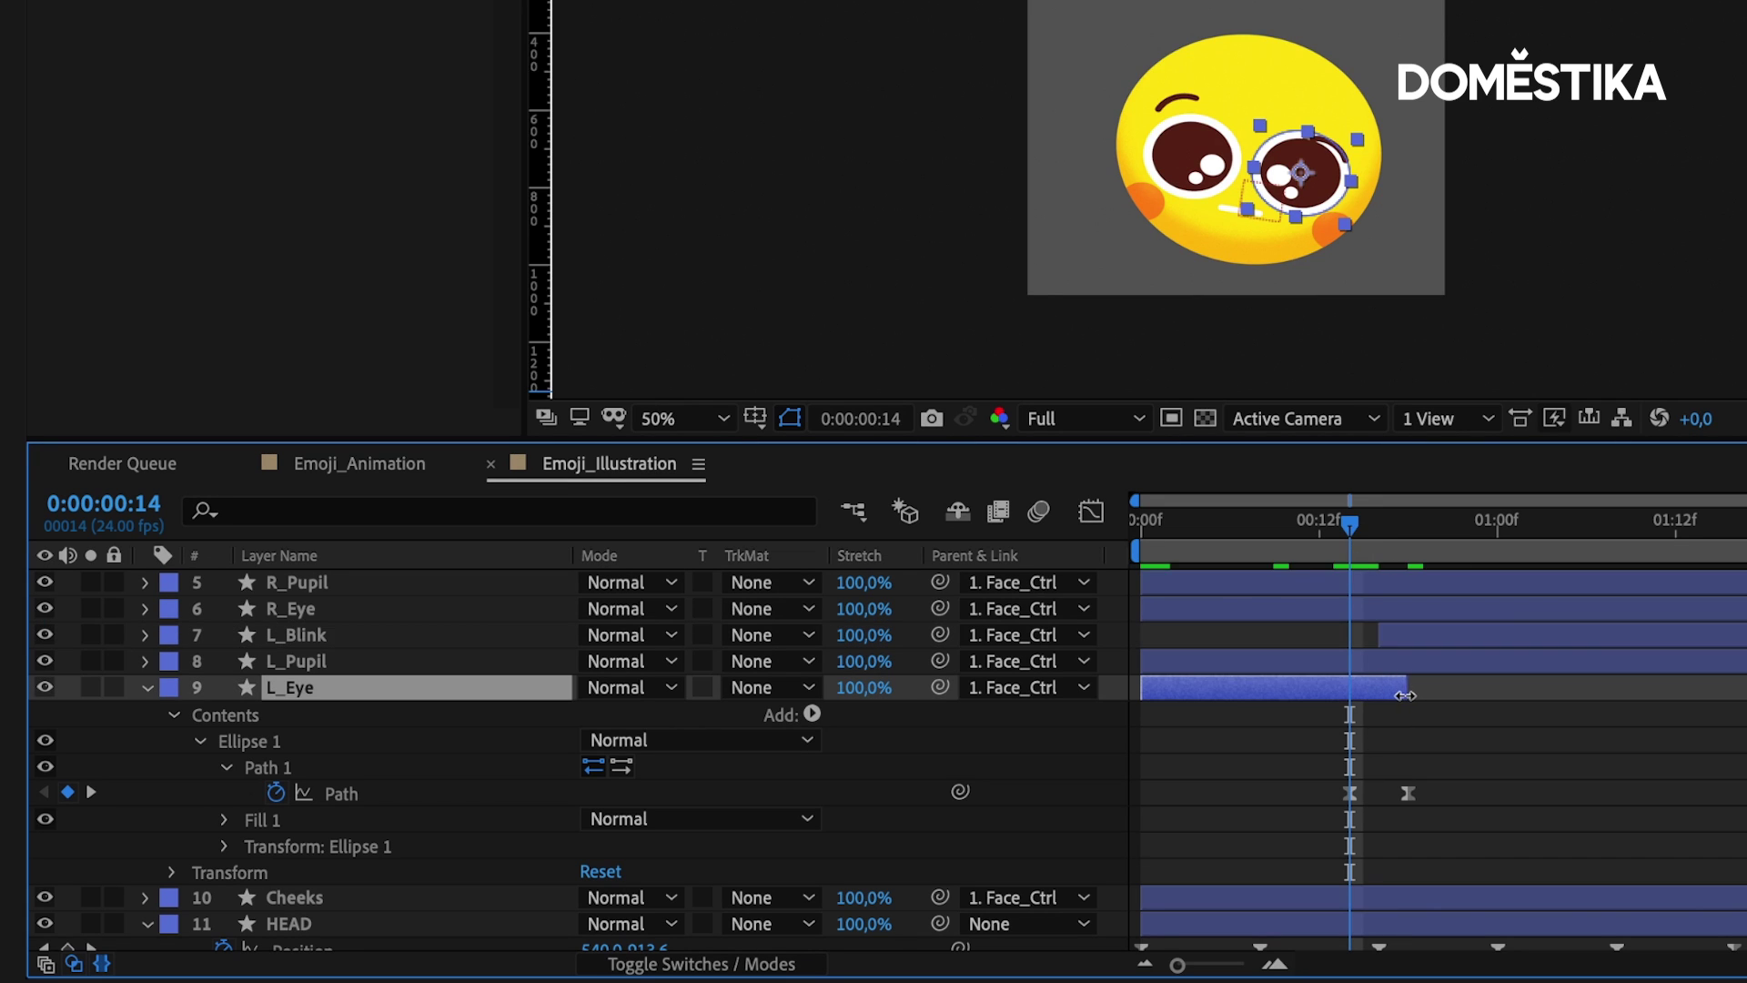
pyautogui.click(1374, 635)
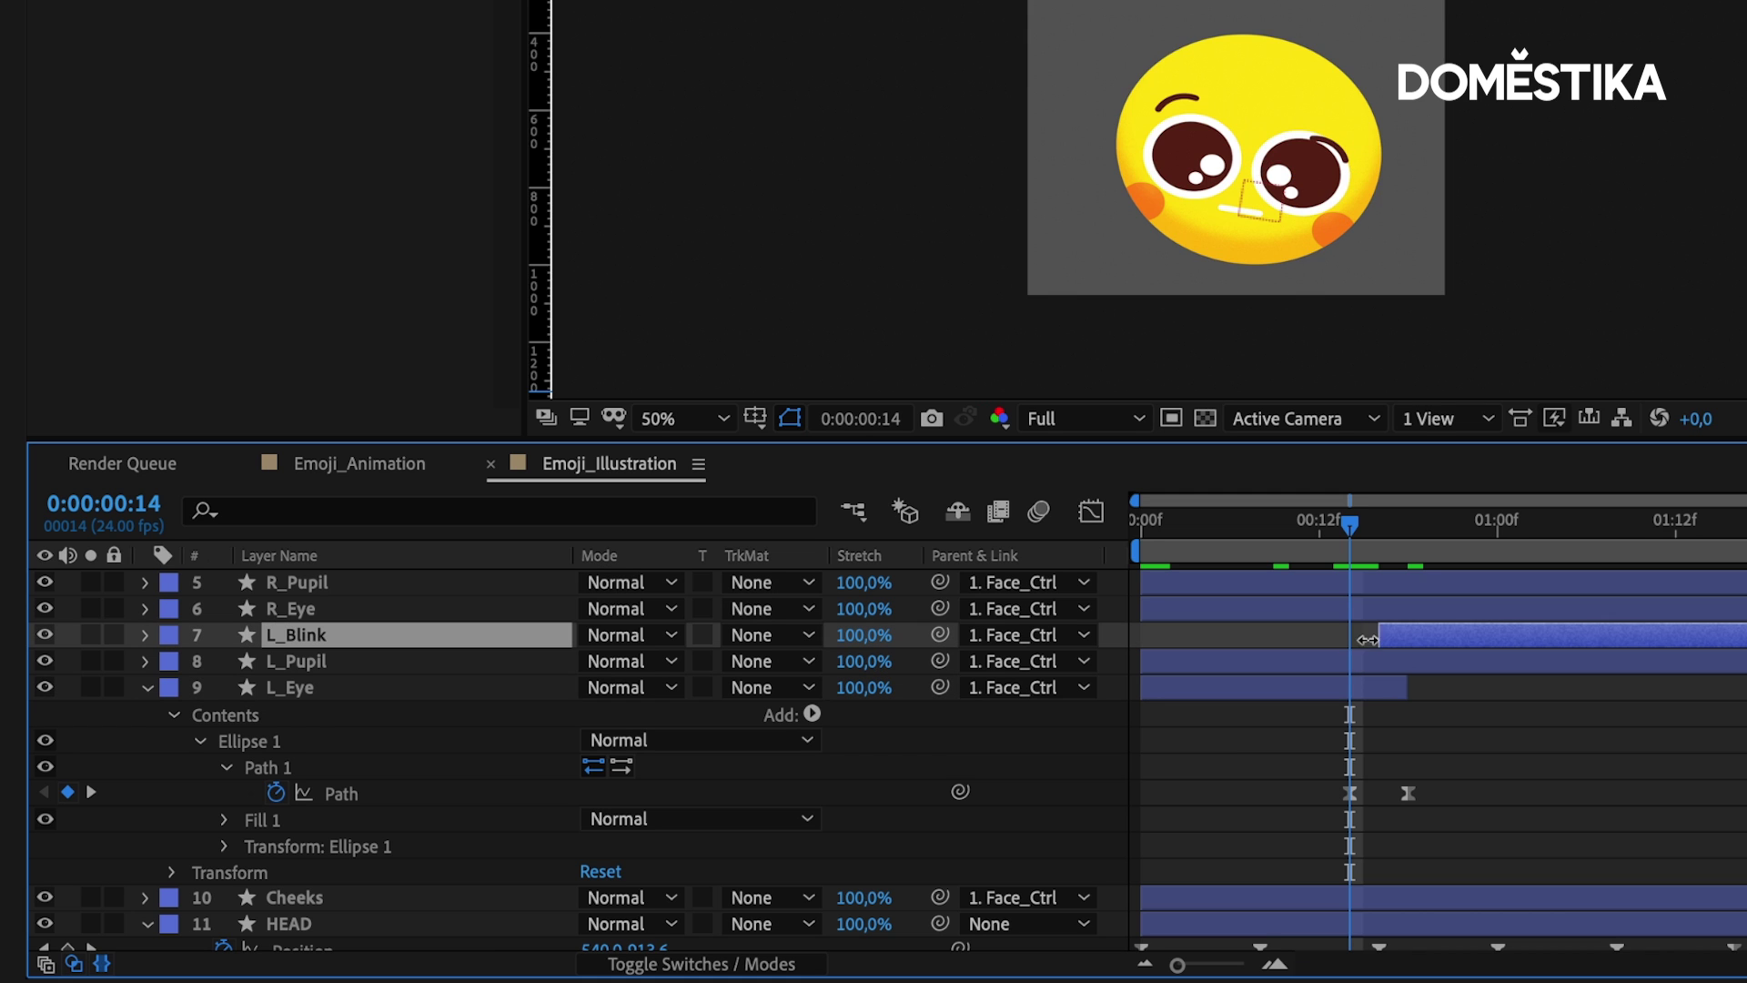
pyautogui.moveTo(1369, 527)
pyautogui.mouseDown()
pyautogui.moveTo(1404, 527)
pyautogui.moveTo(1076, 667)
pyautogui.mouseUp()
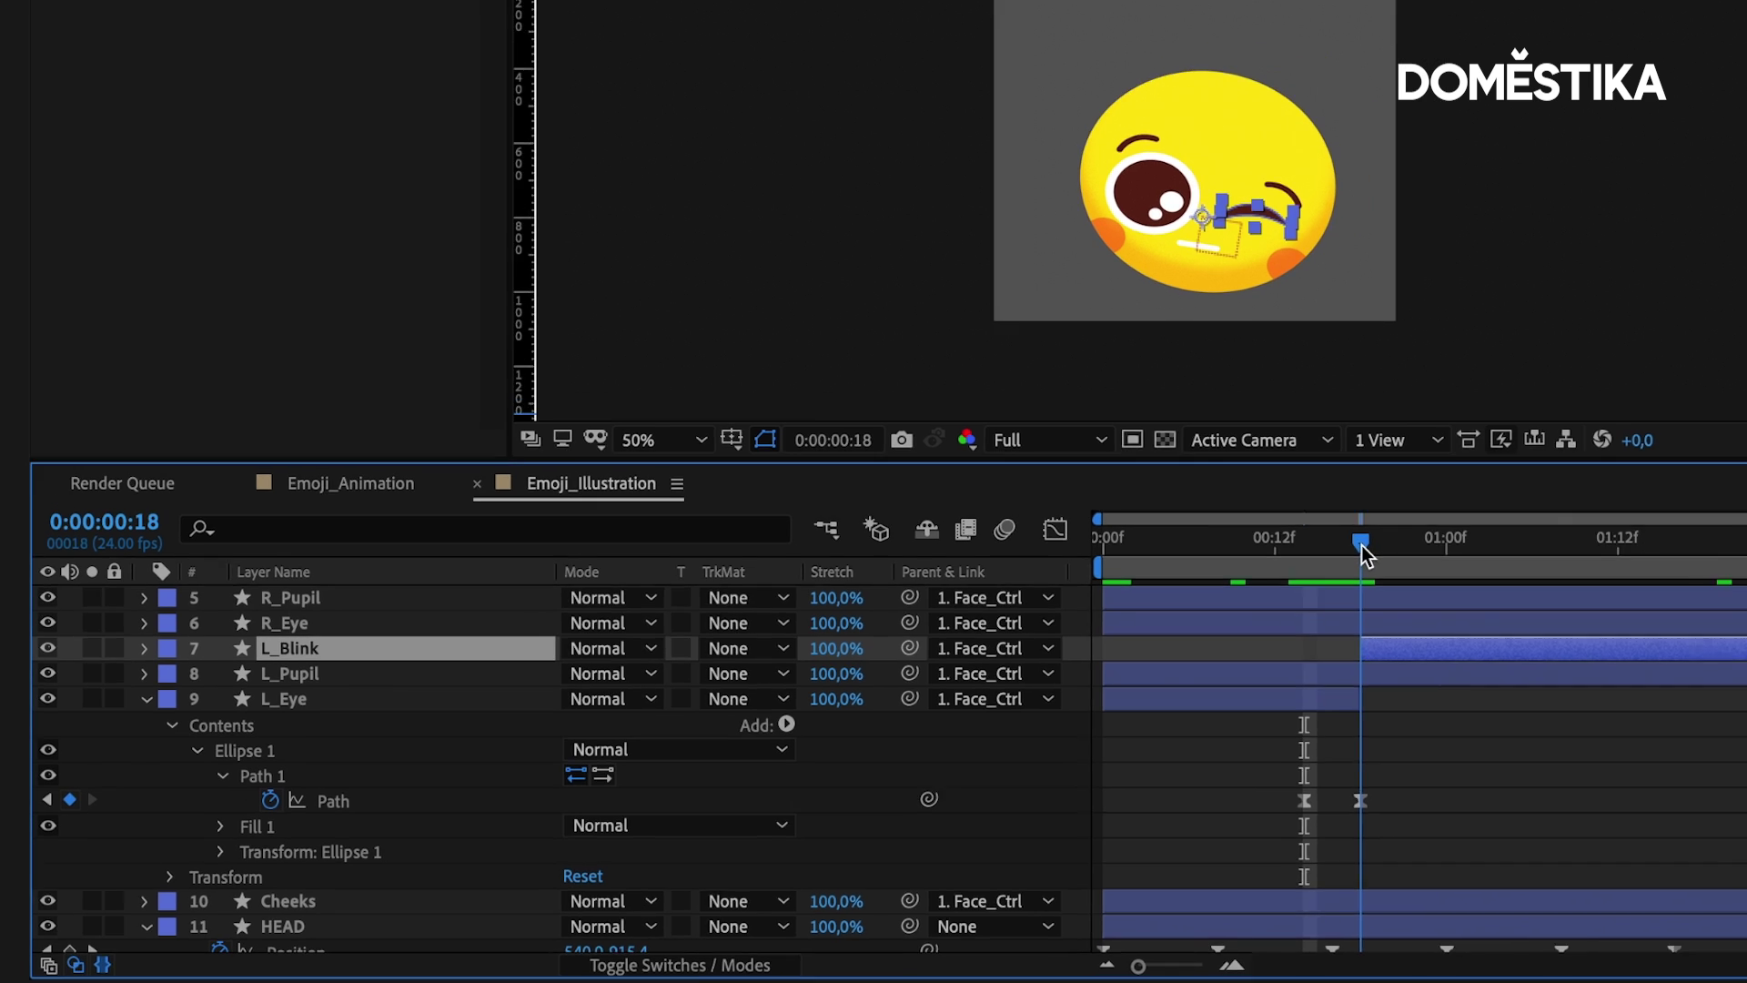